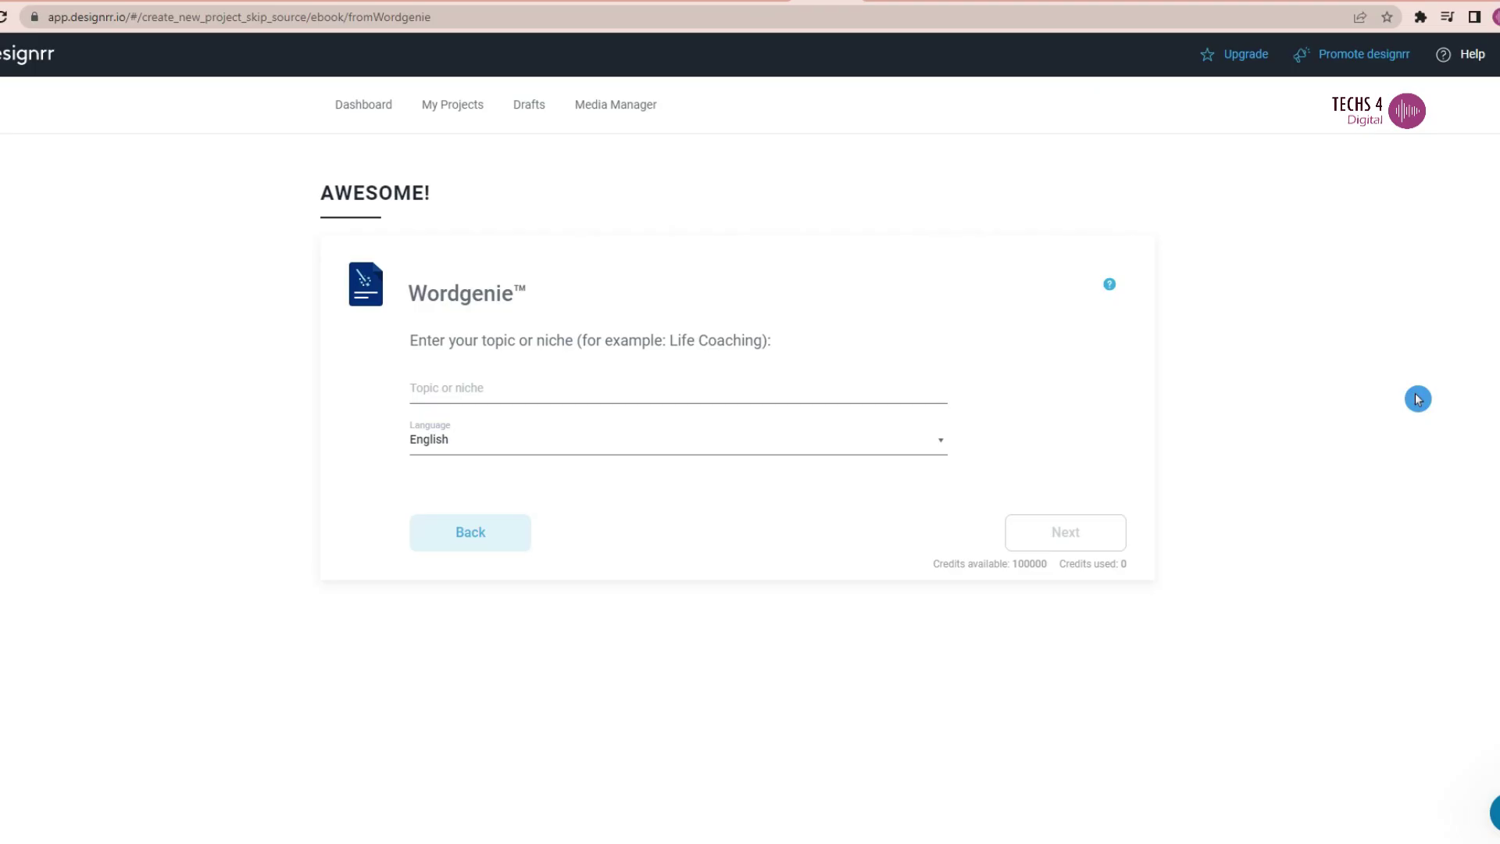
- Enter 'Affiliate marketing guide for beginners' as the Wordgenie ebook topic and submit it
{"action": "left_click", "coordinate": [652, 392]}
{"action": "type", "text": "Affiliate marketing guide for beginners"}
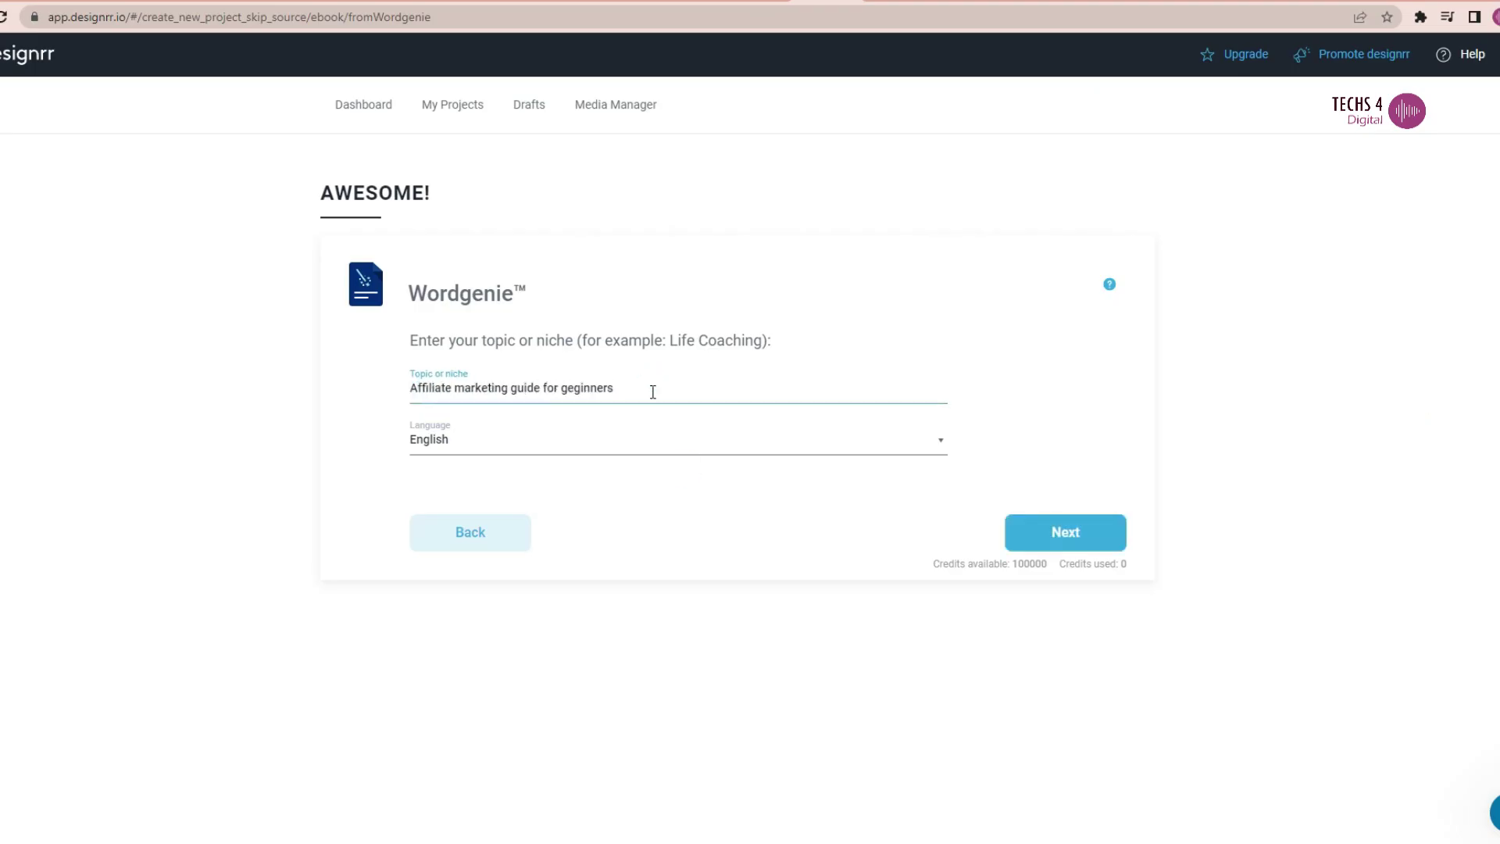
{"action": "right_click", "coordinate": [606, 395]}
{"action": "left_click", "coordinate": [1065, 532]}
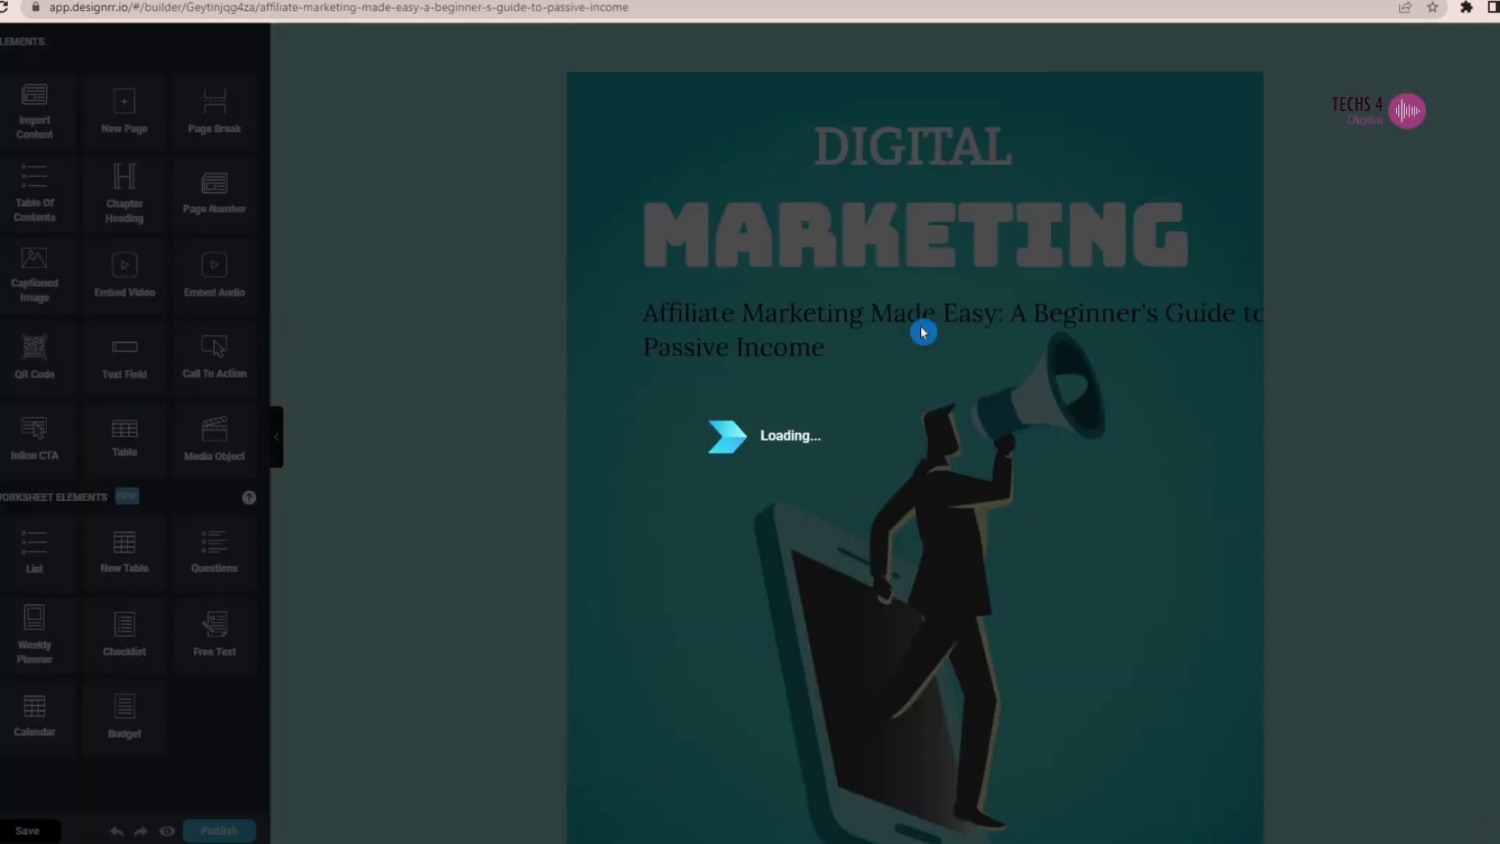
- Select the MARKETING heading element on the ebook cover in the builder
{"action": "scroll", "coordinate": [1132, 619], "scroll_direction": "up", "scroll_amount": 10}
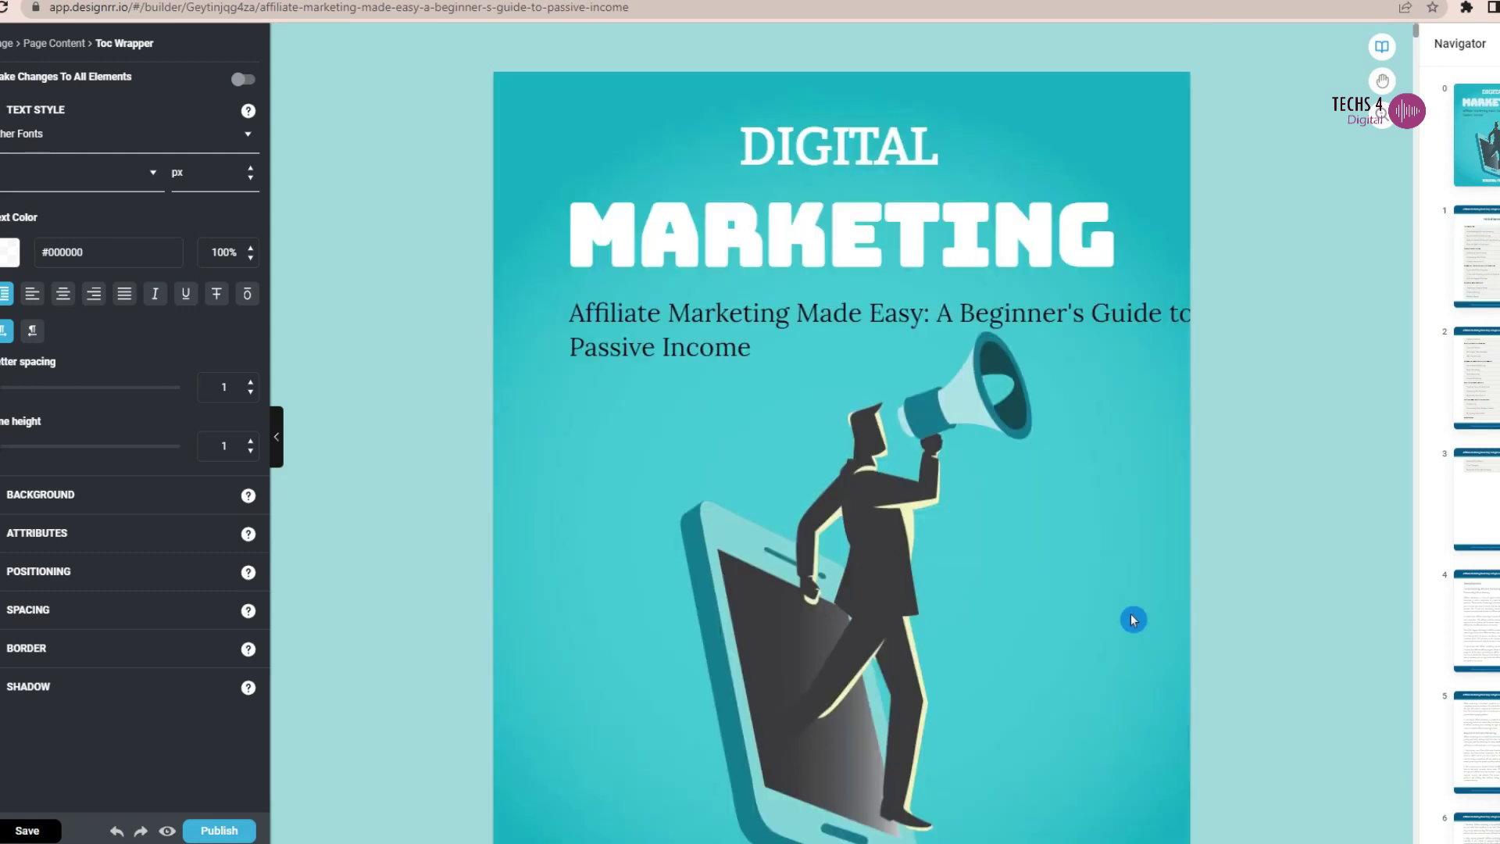
{"action": "left_click", "coordinate": [579, 115]}
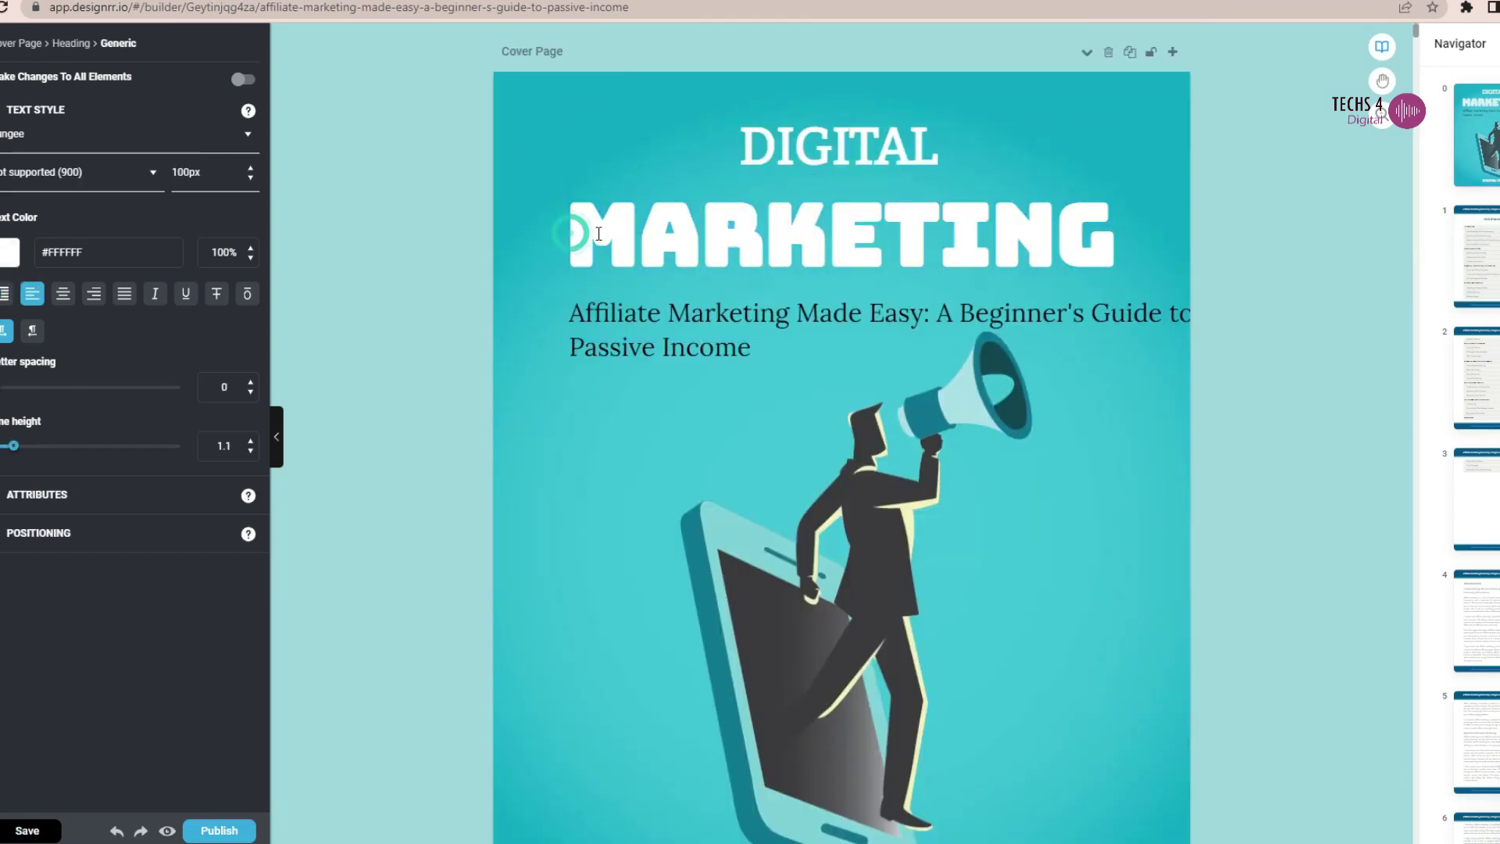
{"action": "left_click", "coordinate": [576, 117]}
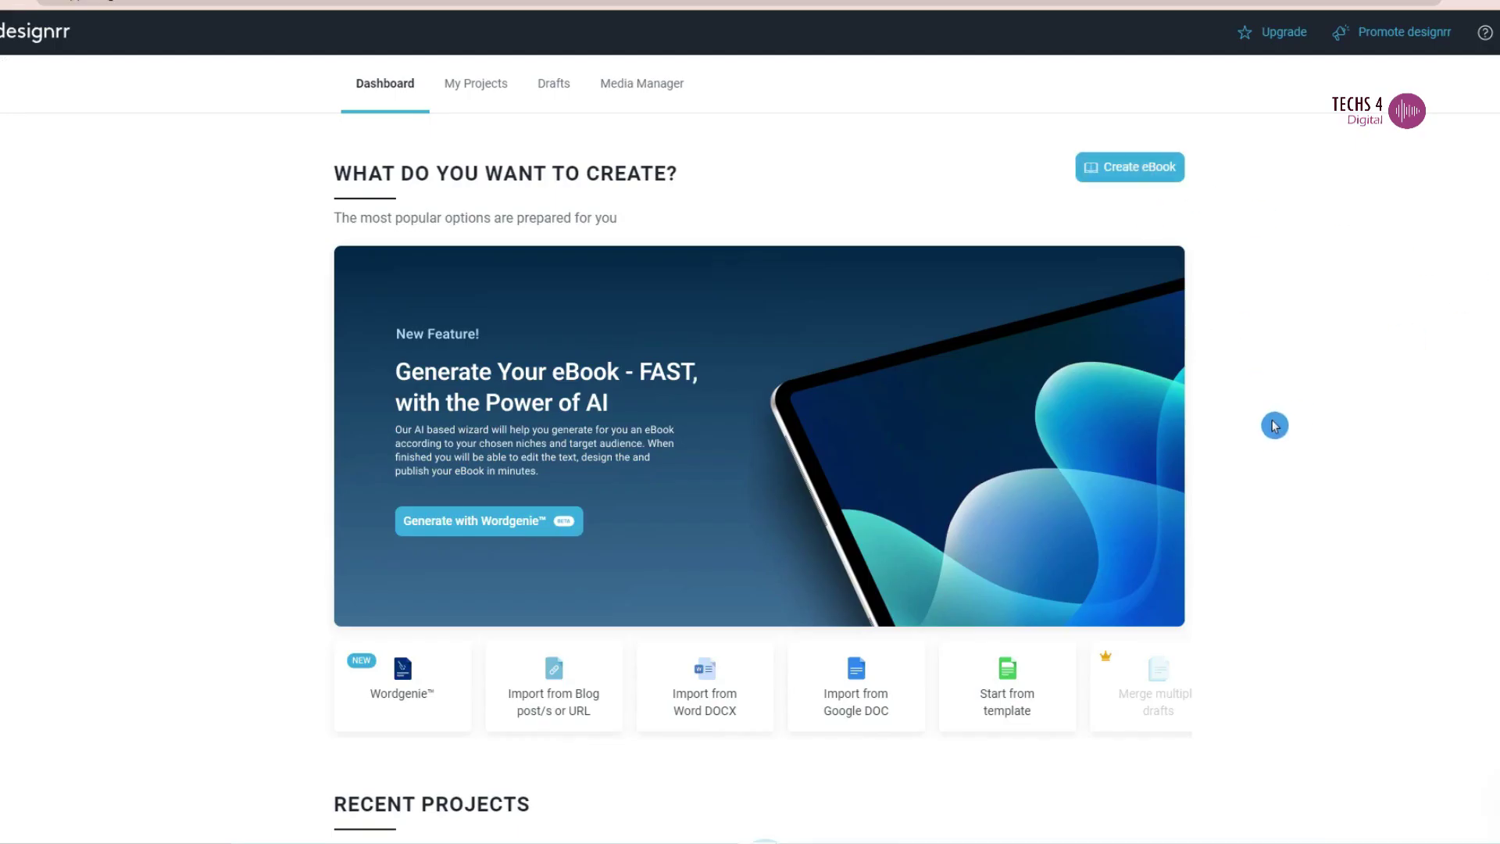
- Look over the dashboard and open the Wordgenie AI ebook card
{"action": "scroll", "coordinate": [586, 311], "scroll_direction": "down", "scroll_amount": 2}
{"action": "scroll", "coordinate": [518, 304], "scroll_direction": "up", "scroll_amount": 2}
{"action": "scroll", "coordinate": [435, 617], "scroll_direction": "down", "scroll_amount": 3}
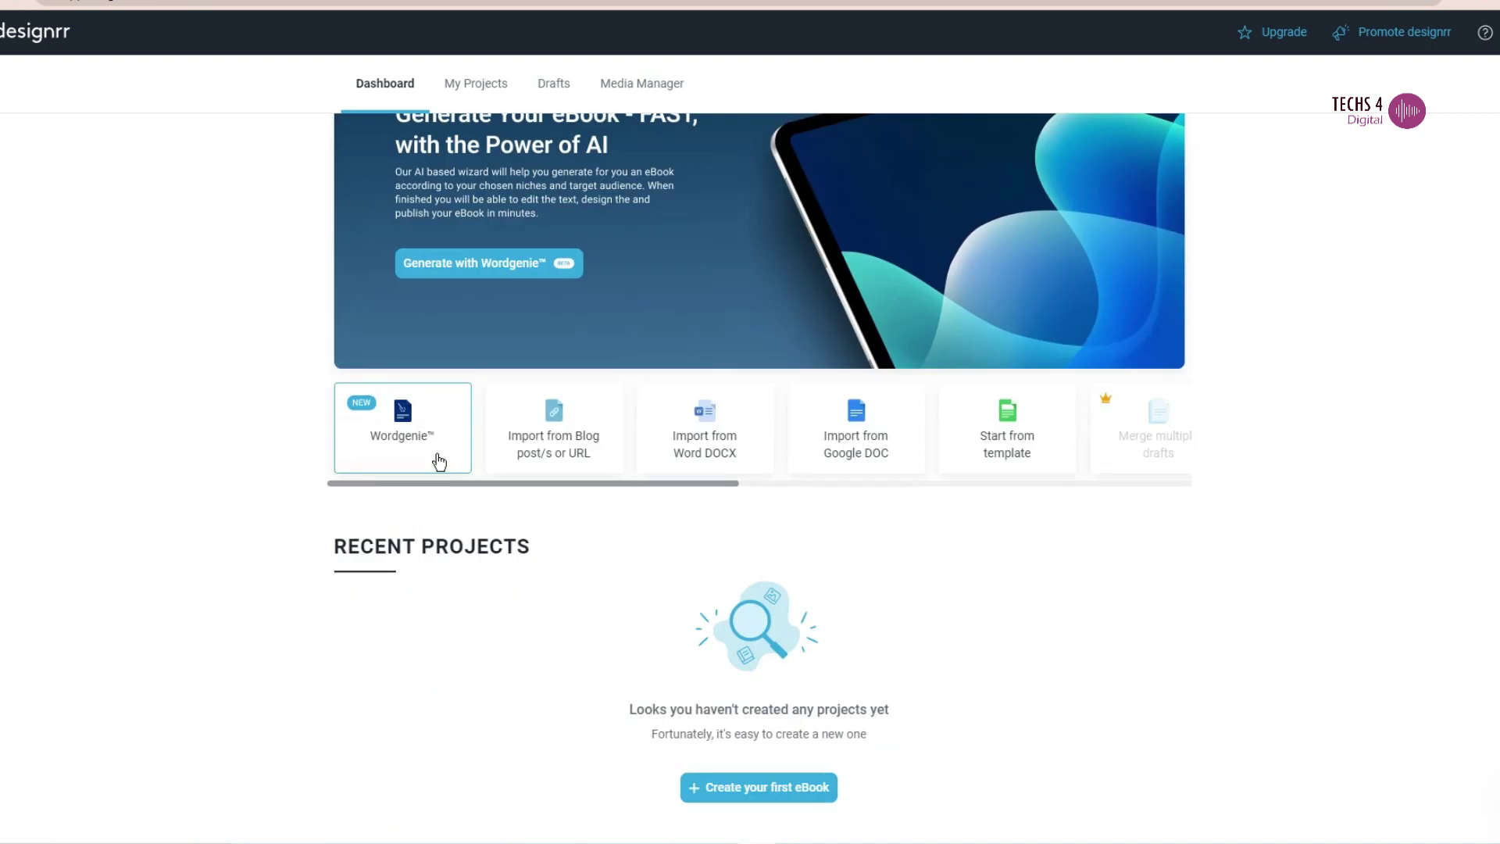
{"action": "left_click", "coordinate": [438, 461]}
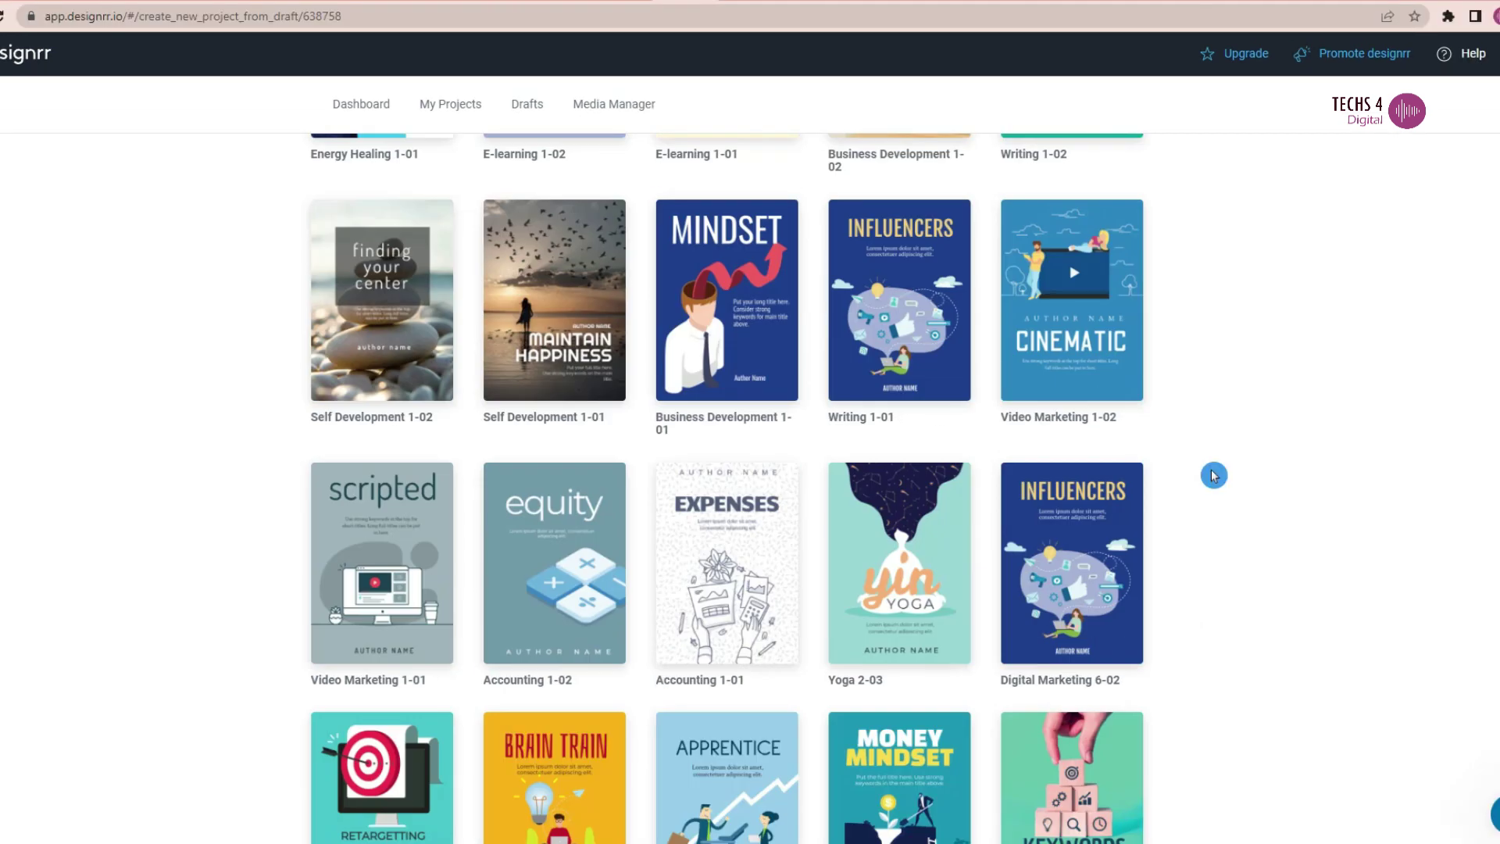
- View the Writing 1-01 template's web version preview, then close the preview
{"action": "left_click", "coordinate": [902, 317]}
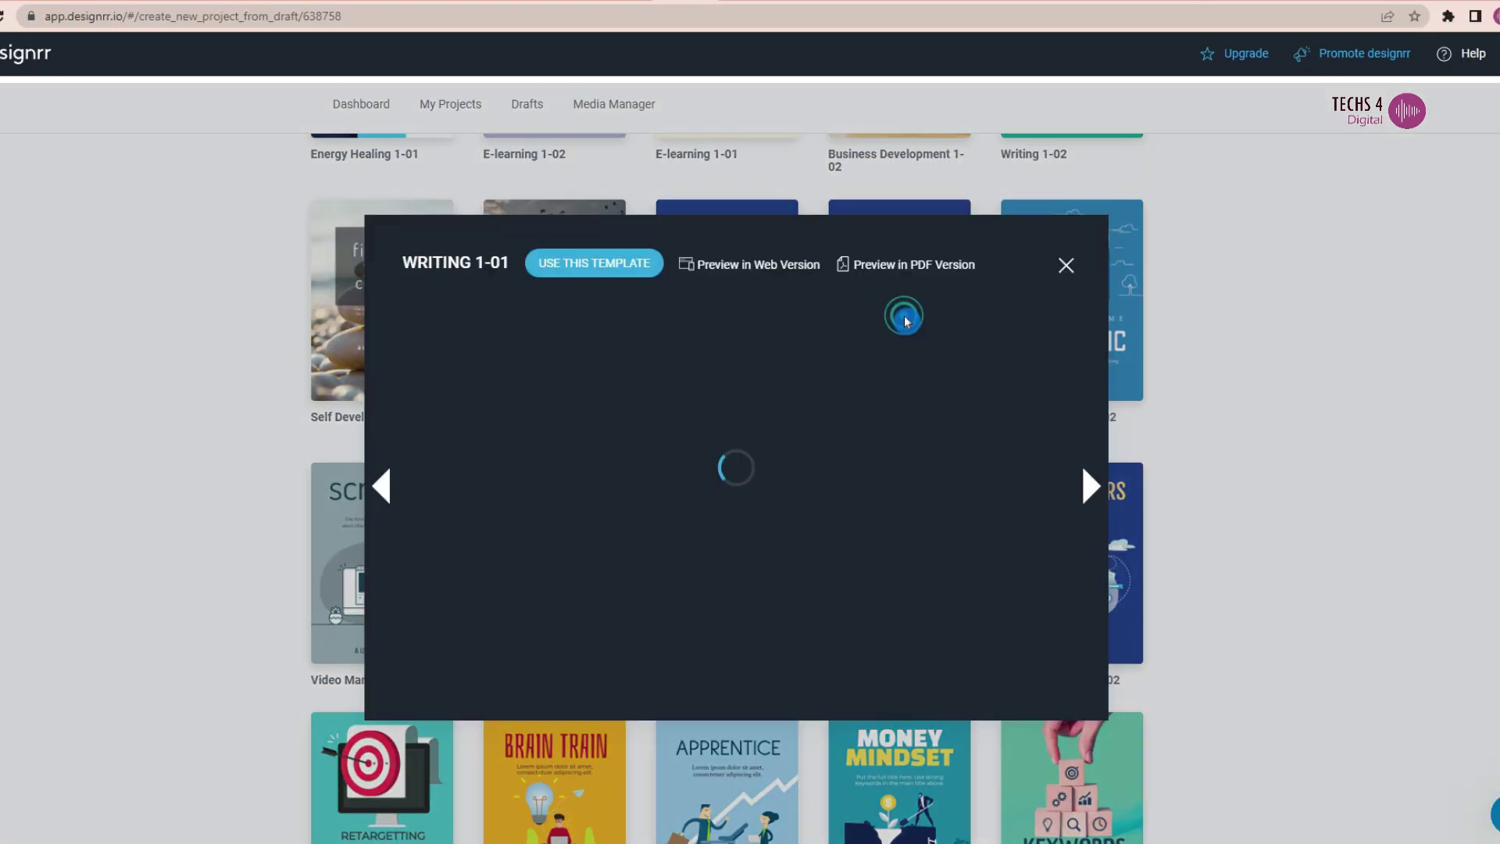
{"action": "left_click", "coordinate": [792, 268]}
{"action": "left_click", "coordinate": [687, 0]}
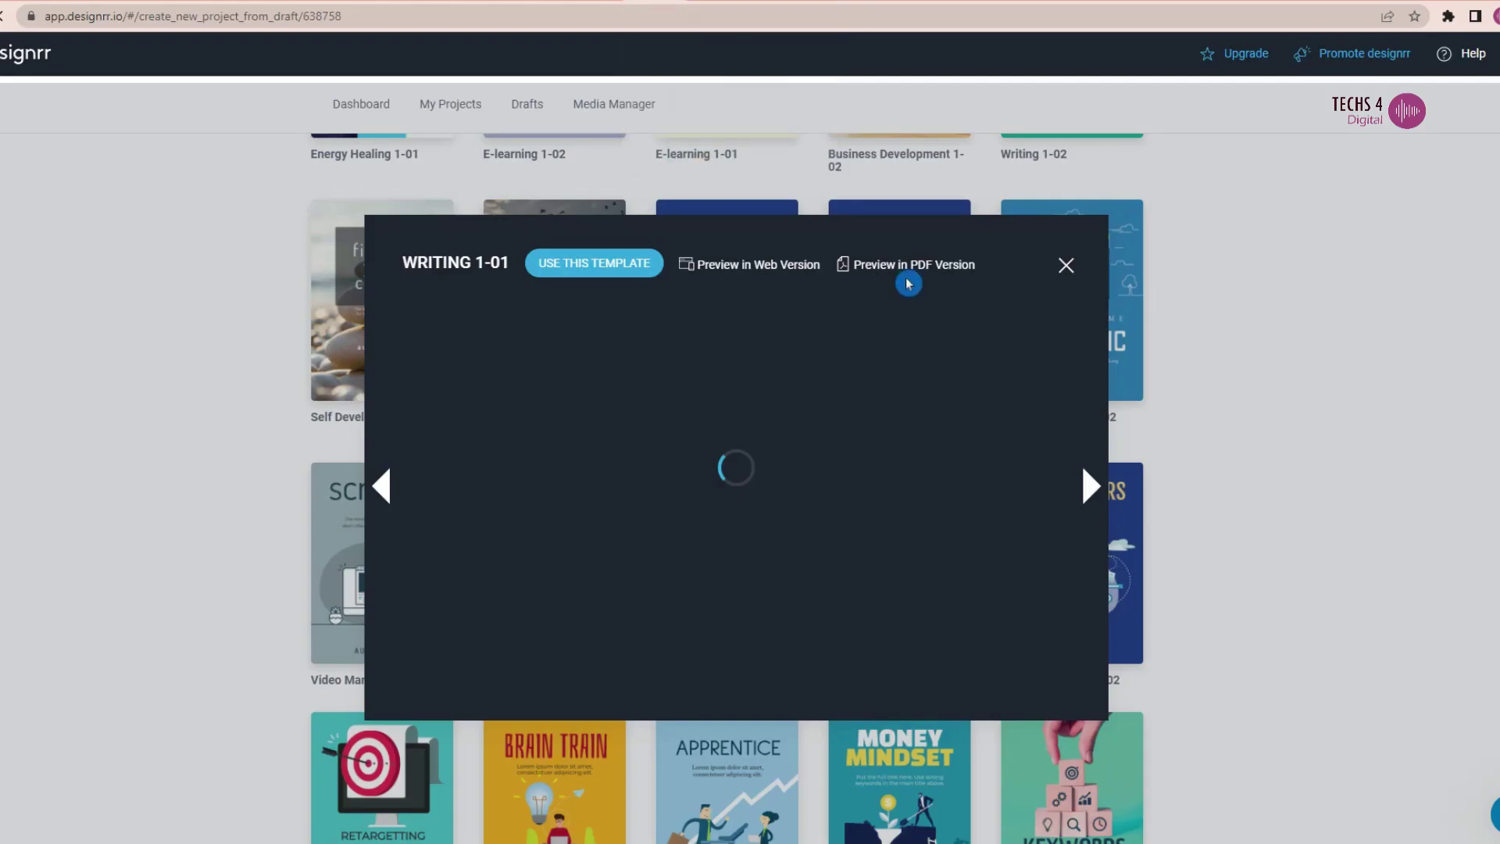
{"action": "left_click", "coordinate": [733, 3]}
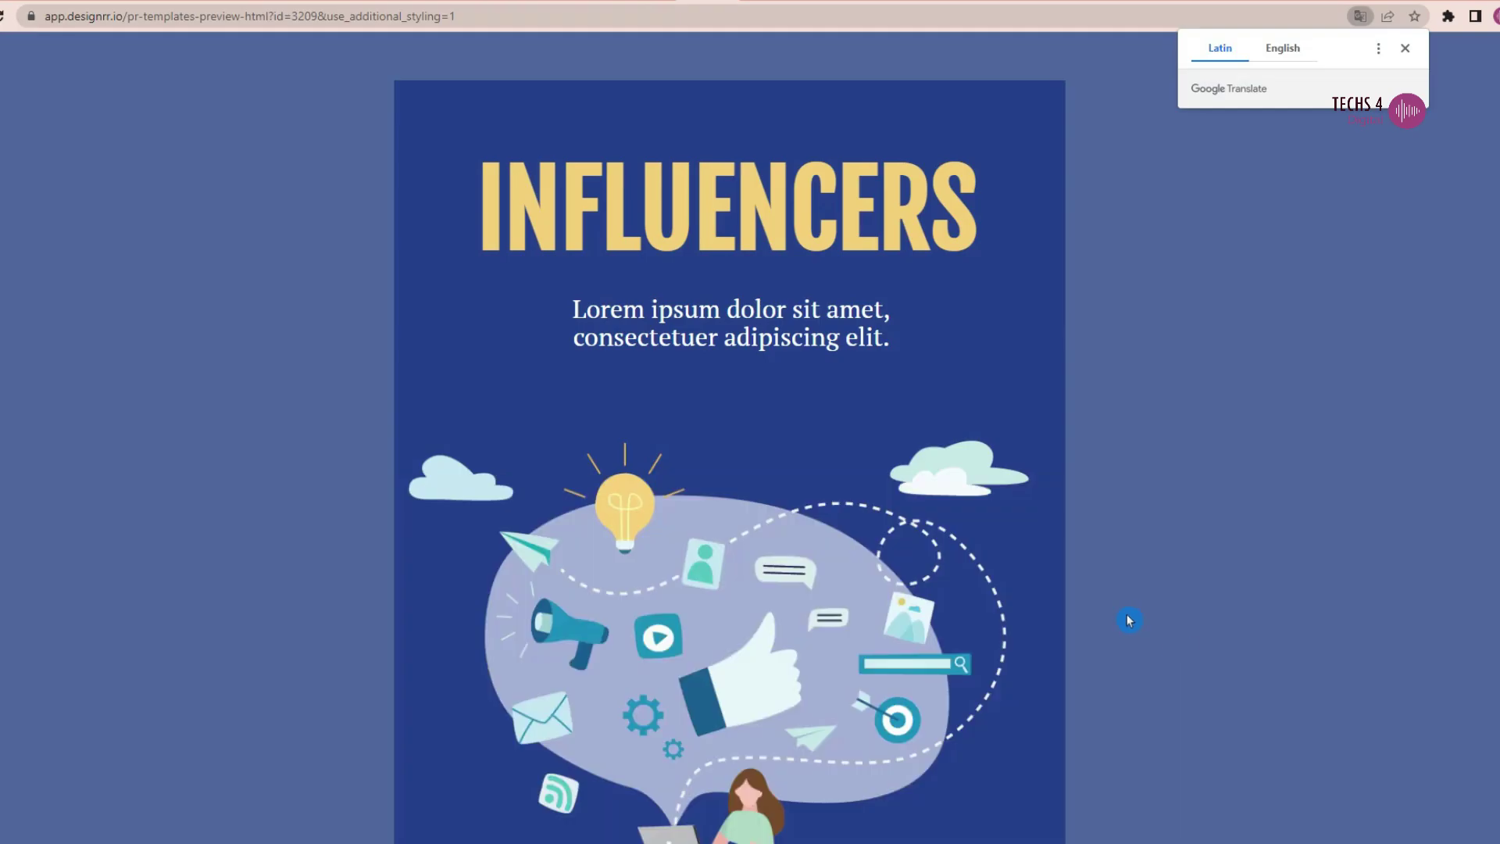
{"action": "scroll", "coordinate": [1129, 613], "scroll_direction": "down", "scroll_amount": 10}
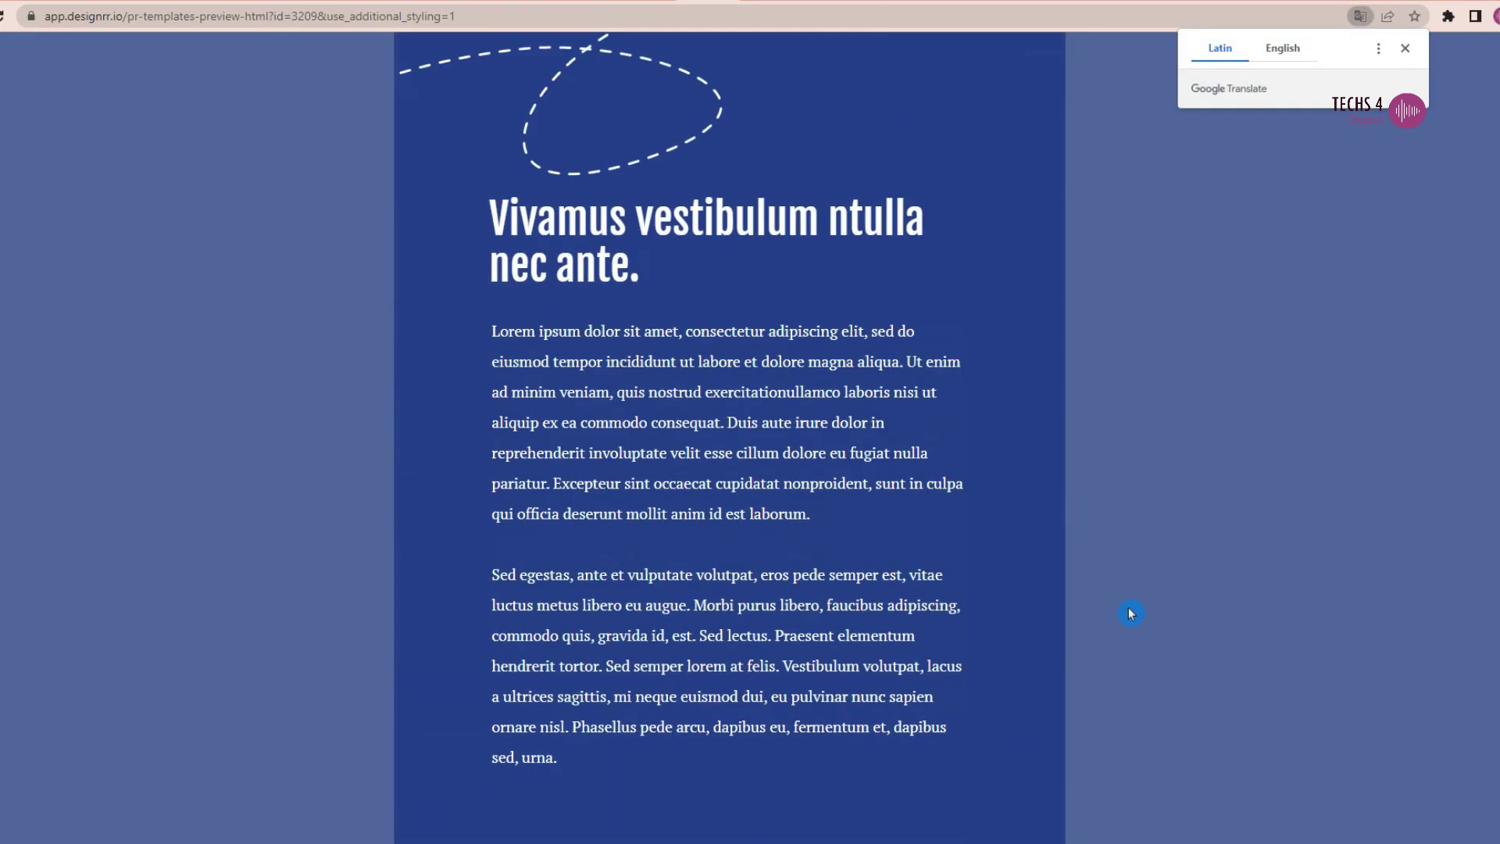
{"action": "scroll", "coordinate": [1128, 614], "scroll_direction": "up", "scroll_amount": 20}
{"action": "left_click", "coordinate": [672, 2]}
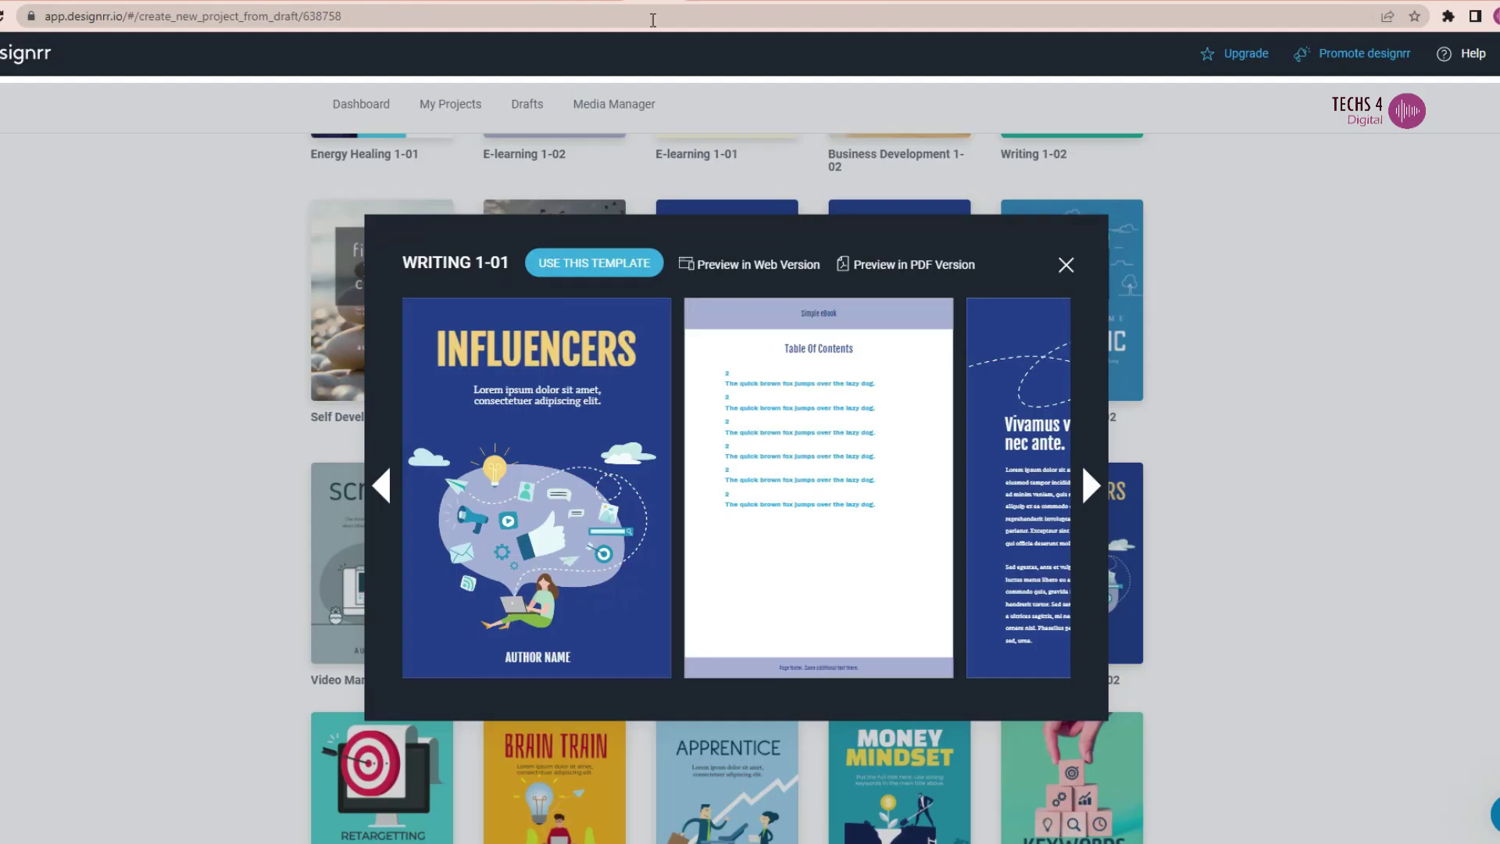
{"action": "left_click", "coordinate": [1066, 265]}
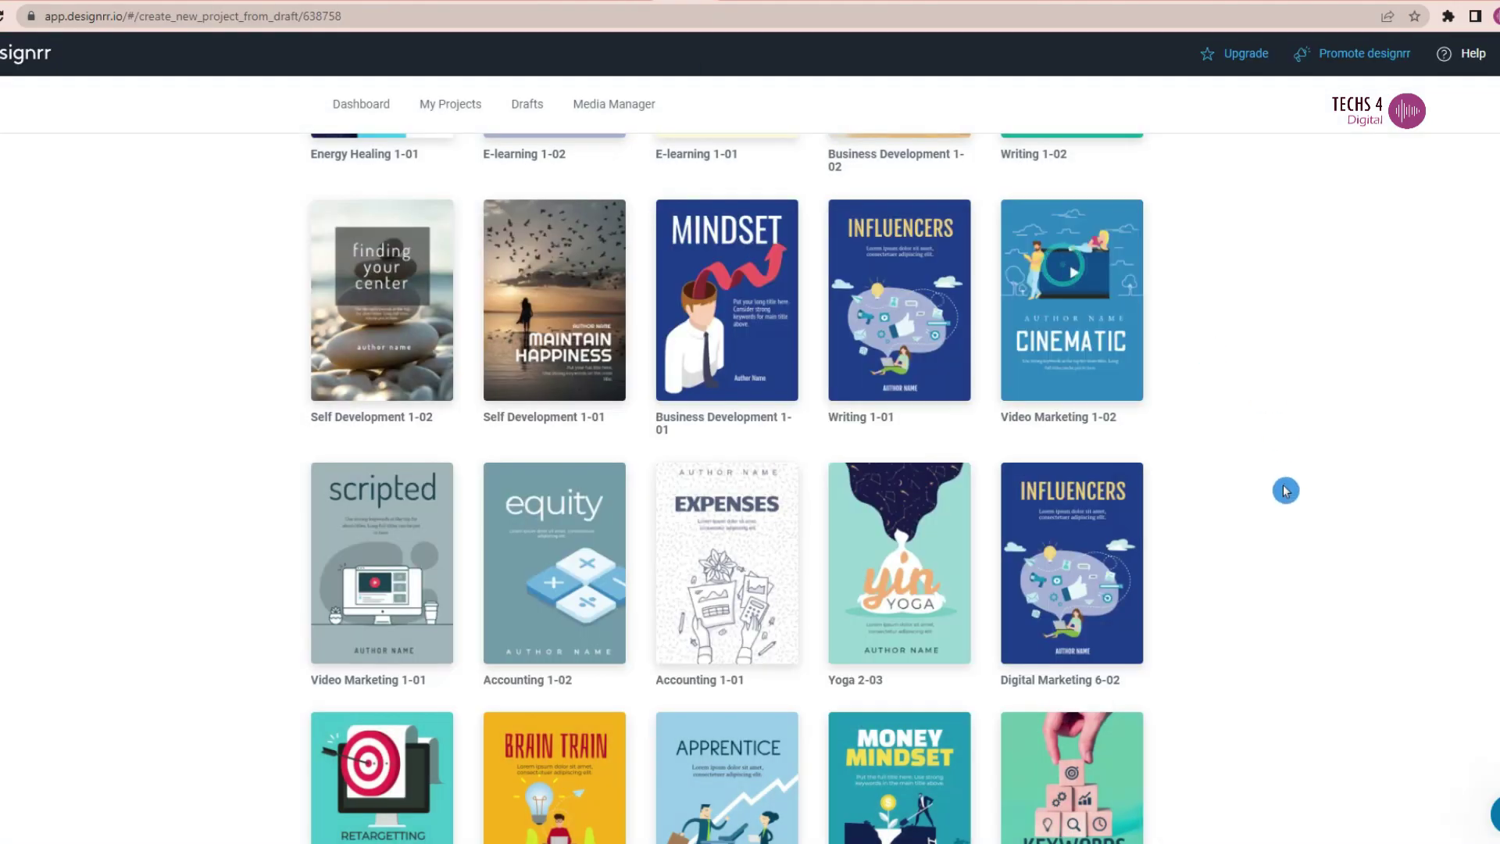
- Scroll down through the template gallery toward the pricing plans
{"action": "scroll", "coordinate": [1273, 500], "scroll_direction": "down", "scroll_amount": 6}
{"action": "scroll", "coordinate": [1265, 516], "scroll_direction": "down", "scroll_amount": 3}
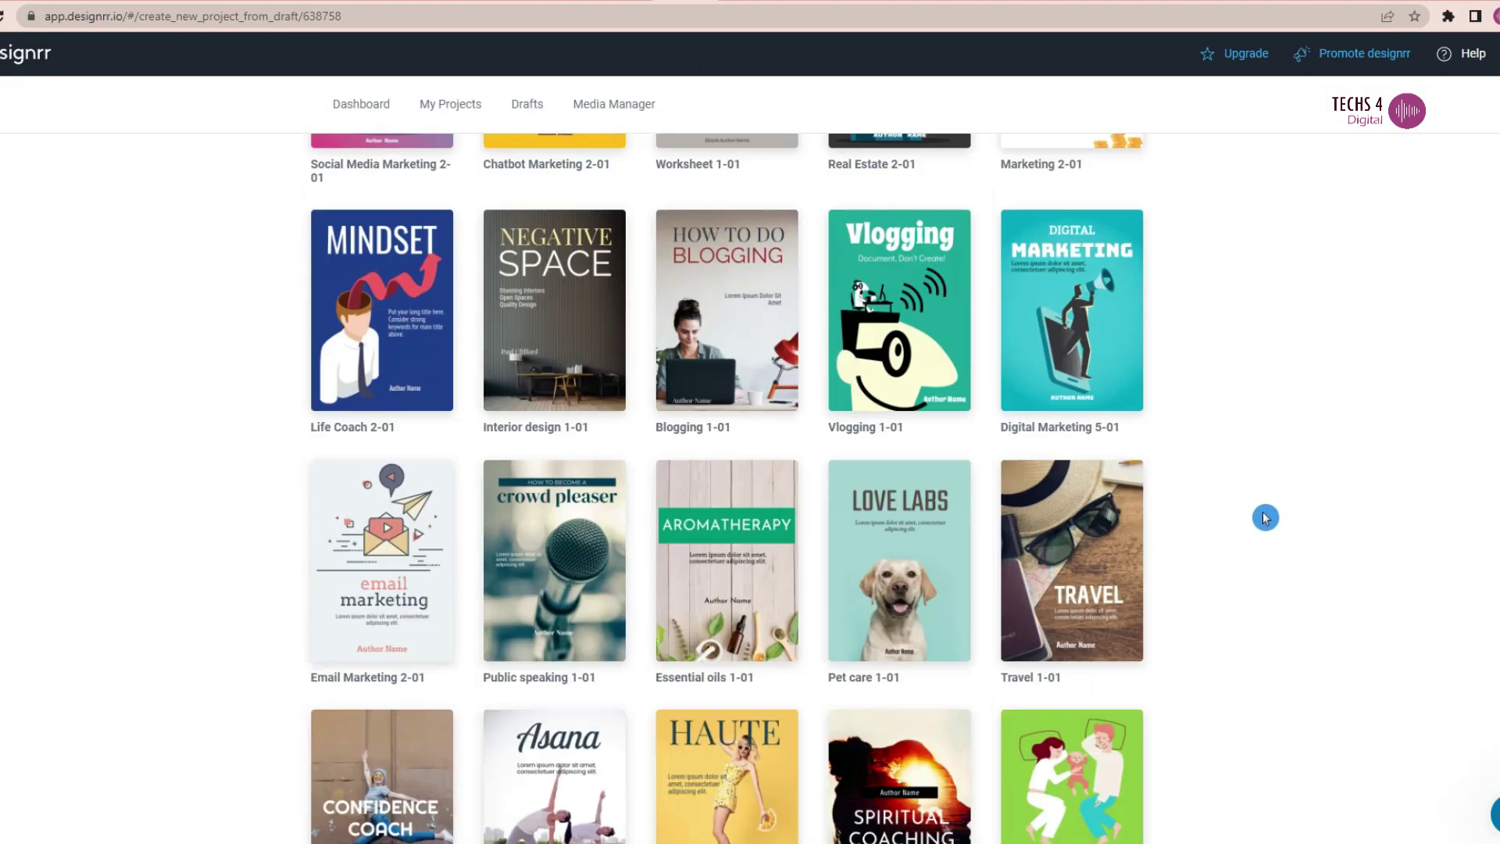
{"action": "scroll", "coordinate": [1212, 466], "scroll_direction": "down", "scroll_amount": 6}
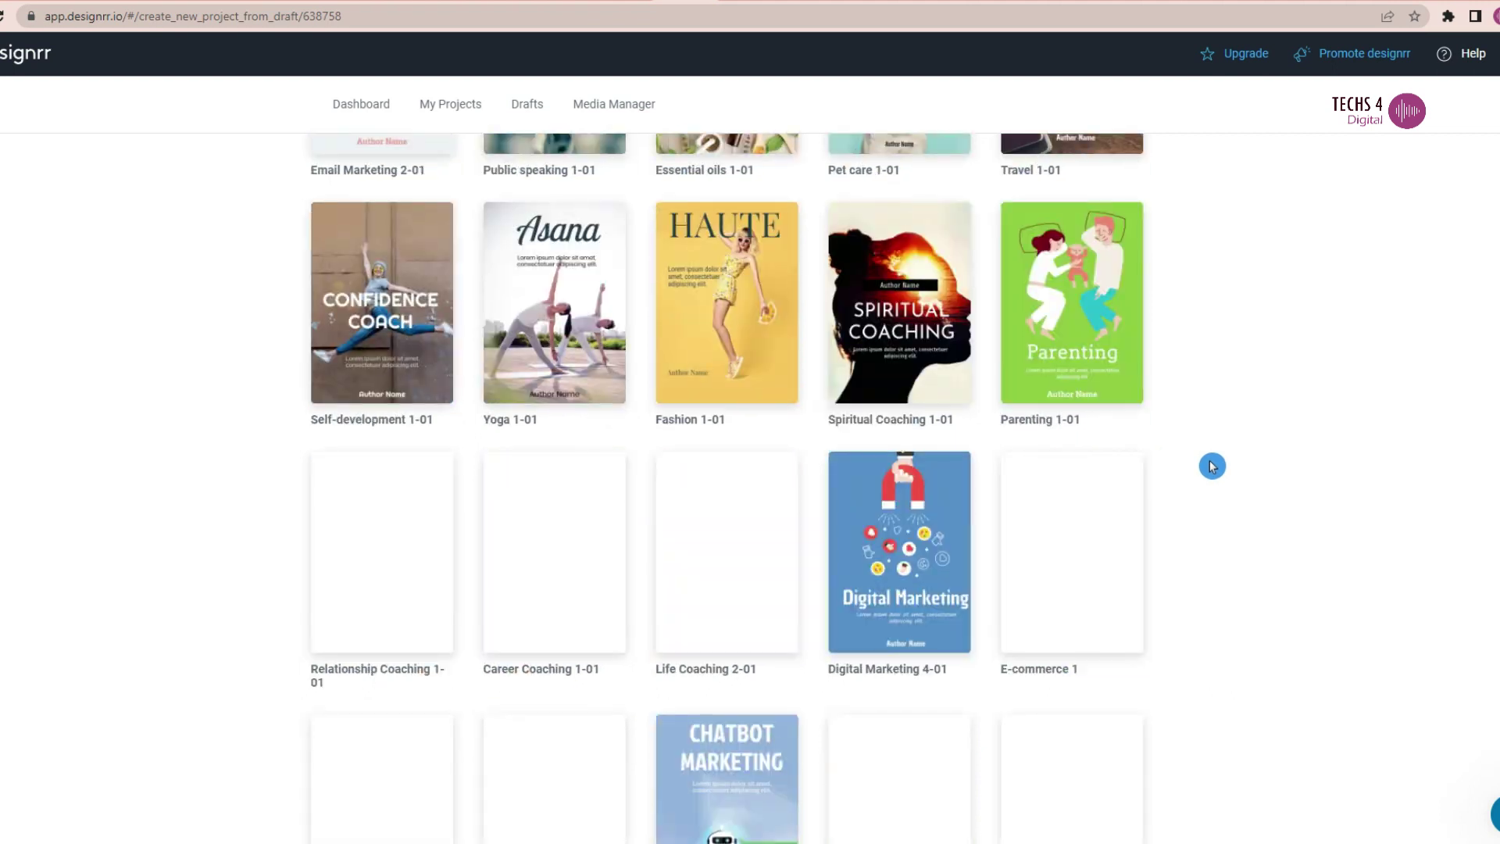
{"action": "scroll", "coordinate": [1211, 467], "scroll_direction": "down", "scroll_amount": 3}
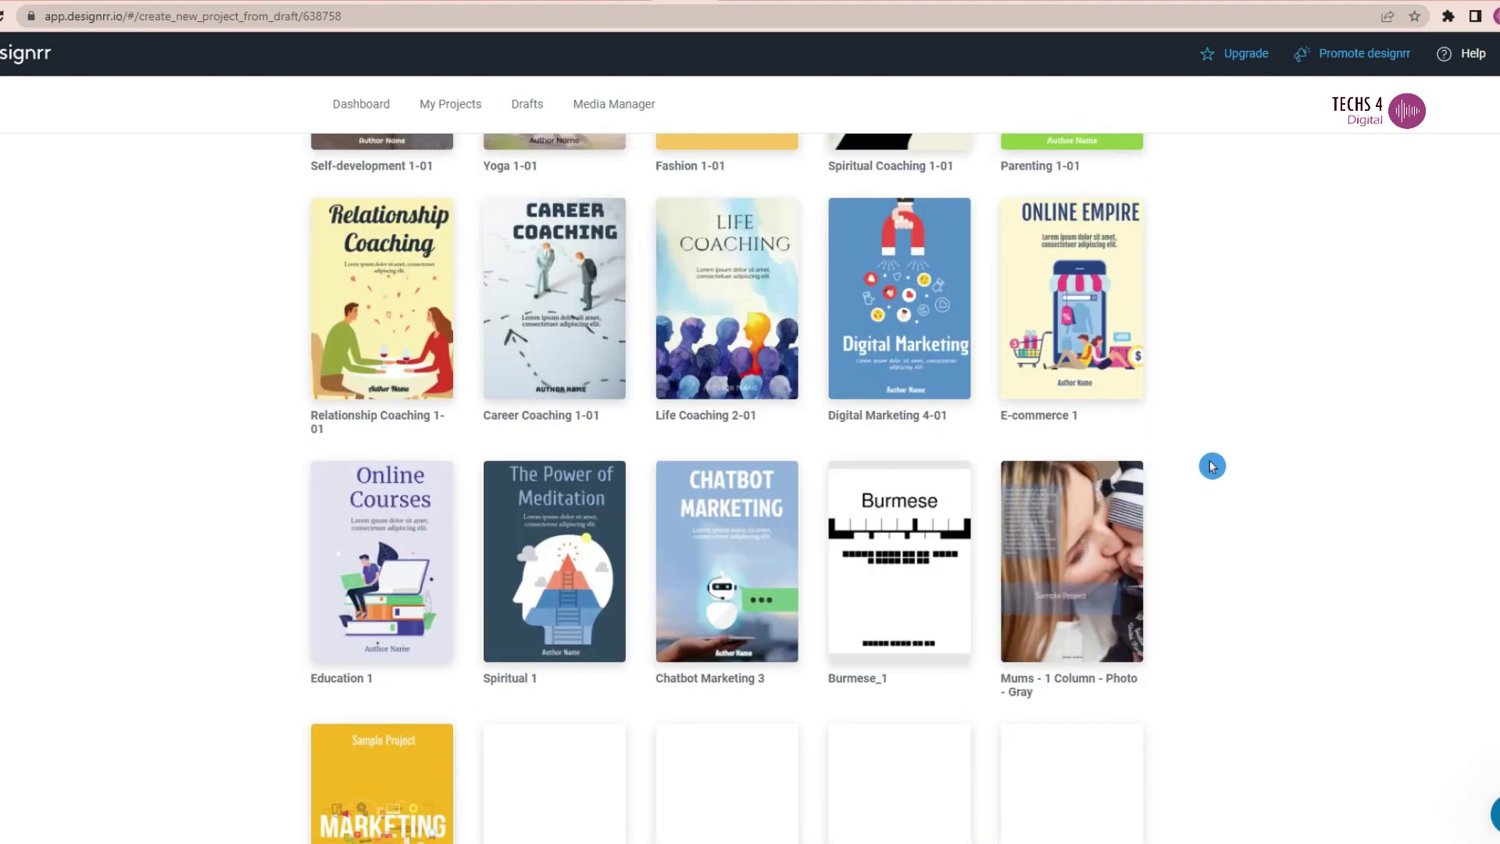
{"action": "scroll", "coordinate": [1207, 466], "scroll_direction": "down", "scroll_amount": 6}
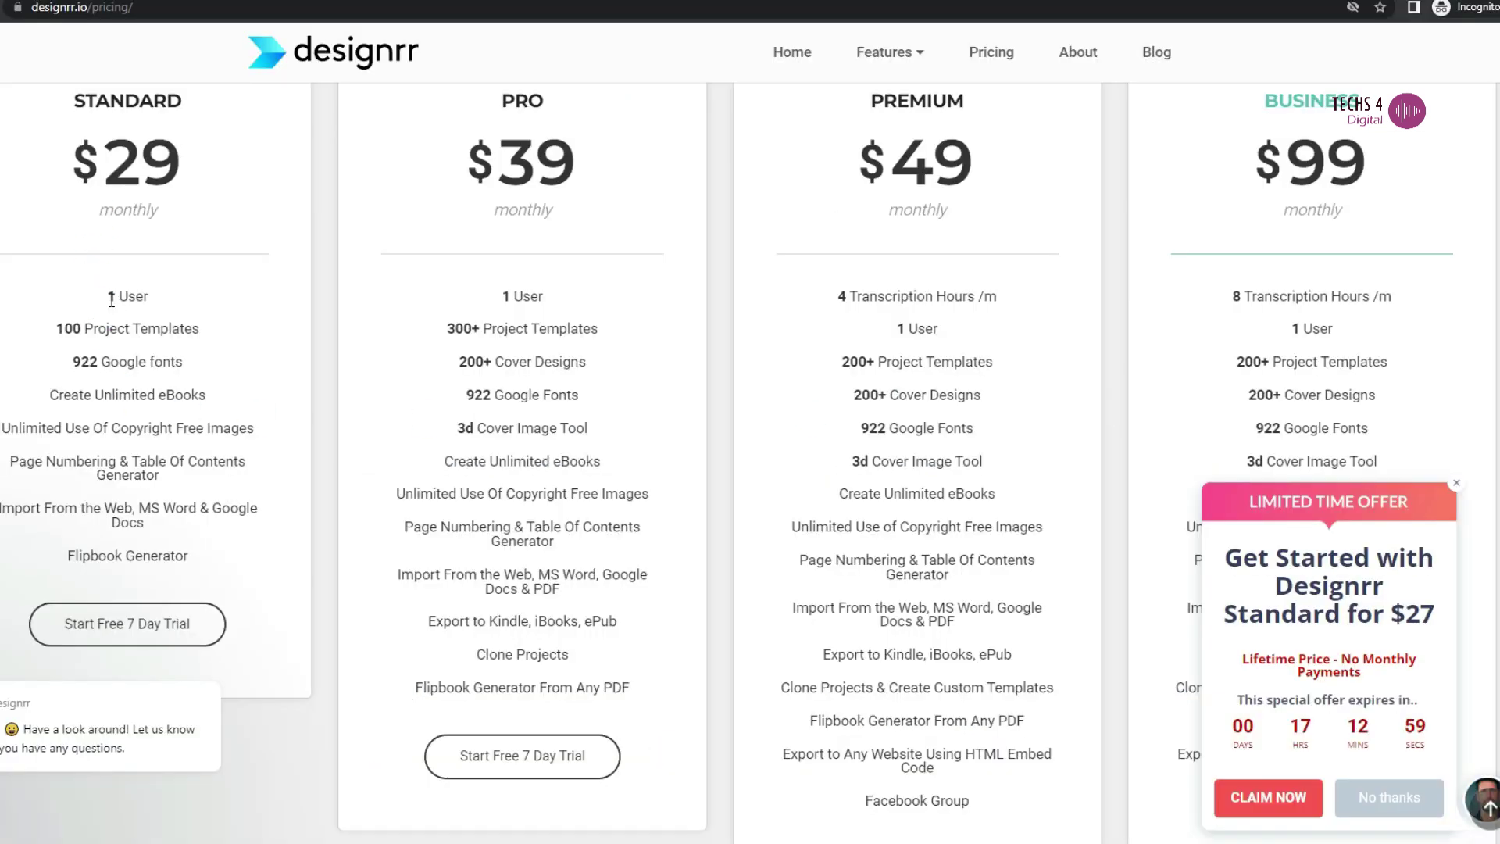
- Highlight the Standard plan's '100 Project Templates' line, then scroll back up the pricing page
{"action": "left_click_drag", "start_coordinate": [61, 329], "coordinate": [231, 344]}
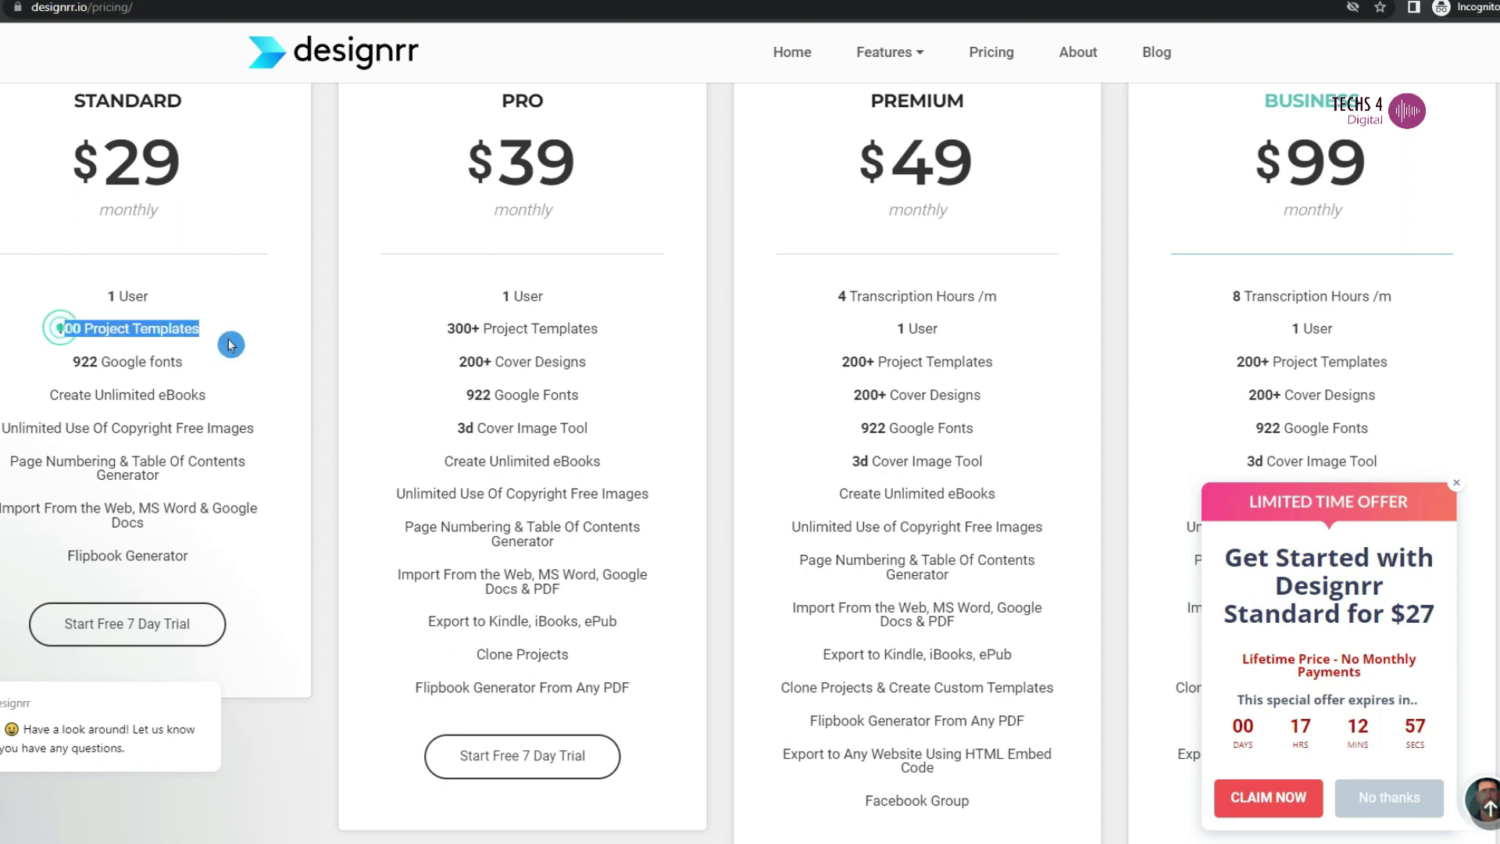
{"action": "left_click", "coordinate": [78, 390]}
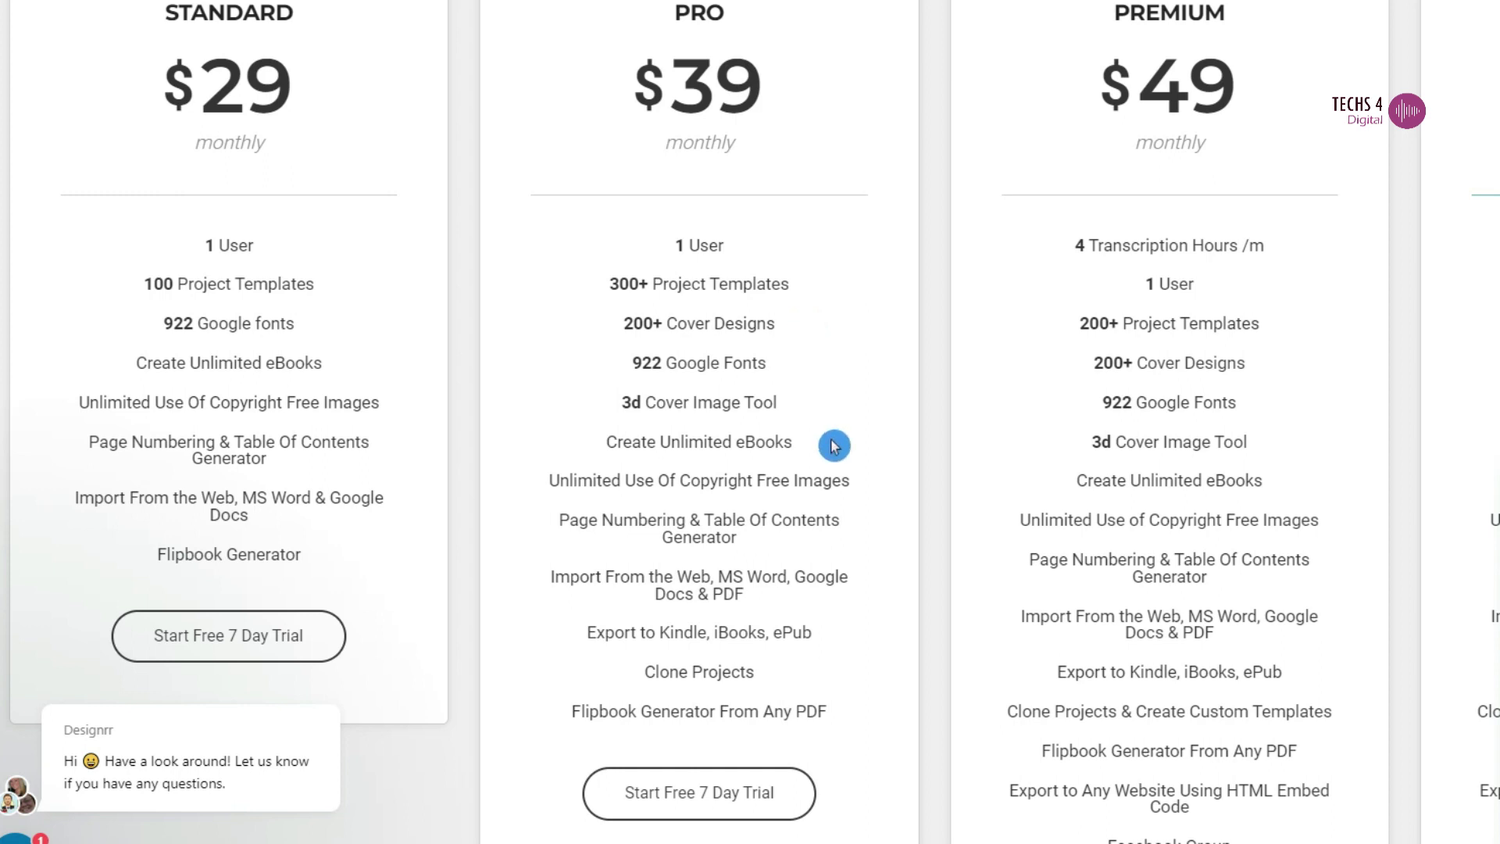
{"action": "scroll", "coordinate": [833, 442], "scroll_direction": "up", "scroll_amount": 4}
{"action": "scroll", "coordinate": [833, 446], "scroll_direction": "up", "scroll_amount": 4}
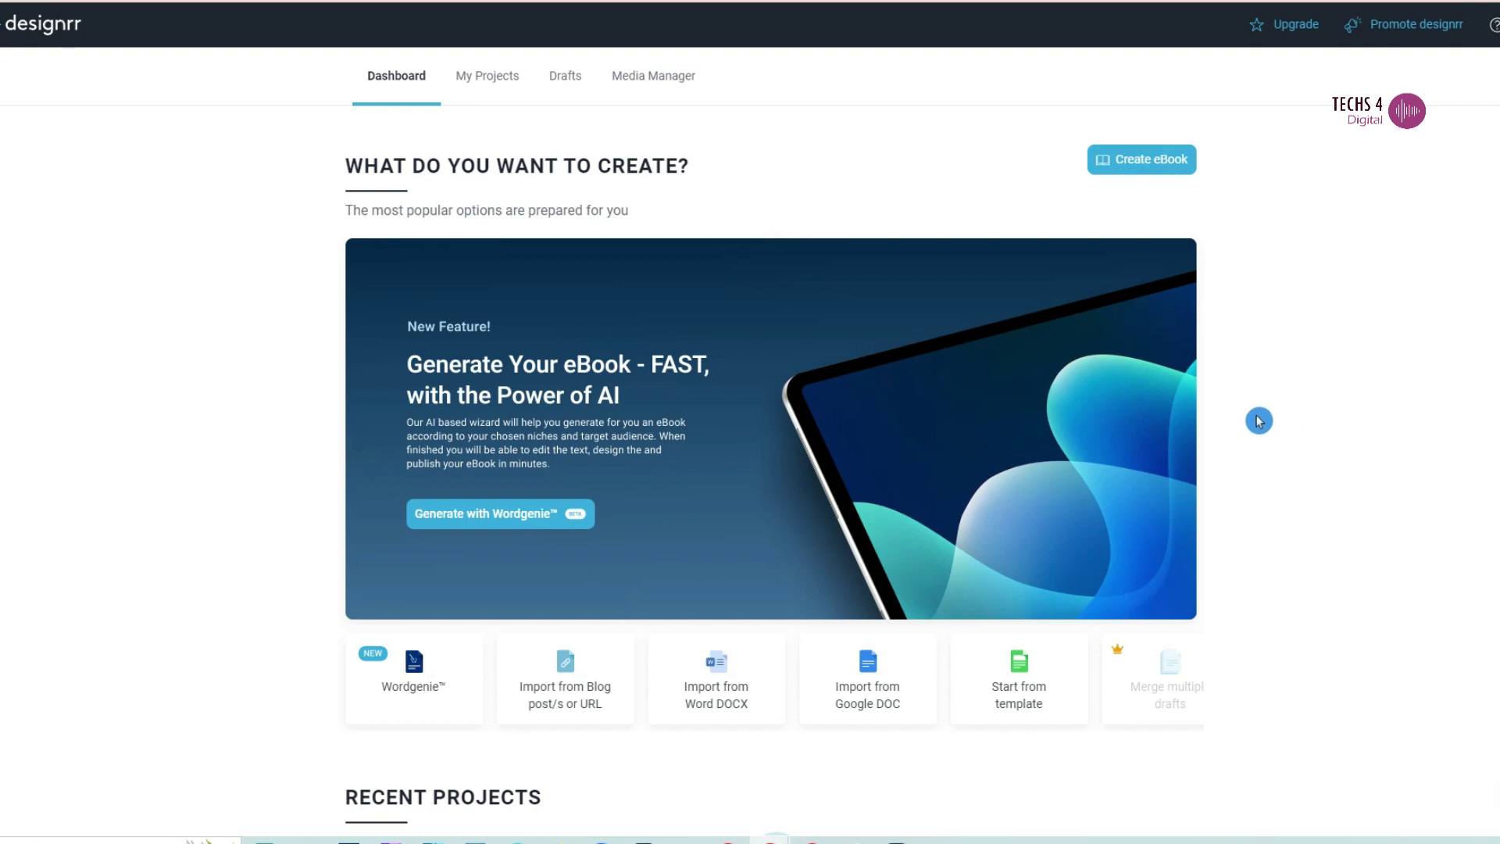
- Start a Wordgenie ebook, regenerate sub-niches and tick 'Affiliate marketing guide for beginners'
{"action": "scroll", "coordinate": [1109, 463], "scroll_direction": "down", "scroll_amount": 3}
{"action": "scroll", "coordinate": [571, 283], "scroll_direction": "up", "scroll_amount": 3}
{"action": "left_click", "coordinate": [480, 517]}
{"action": "left_click", "coordinate": [666, 382]}
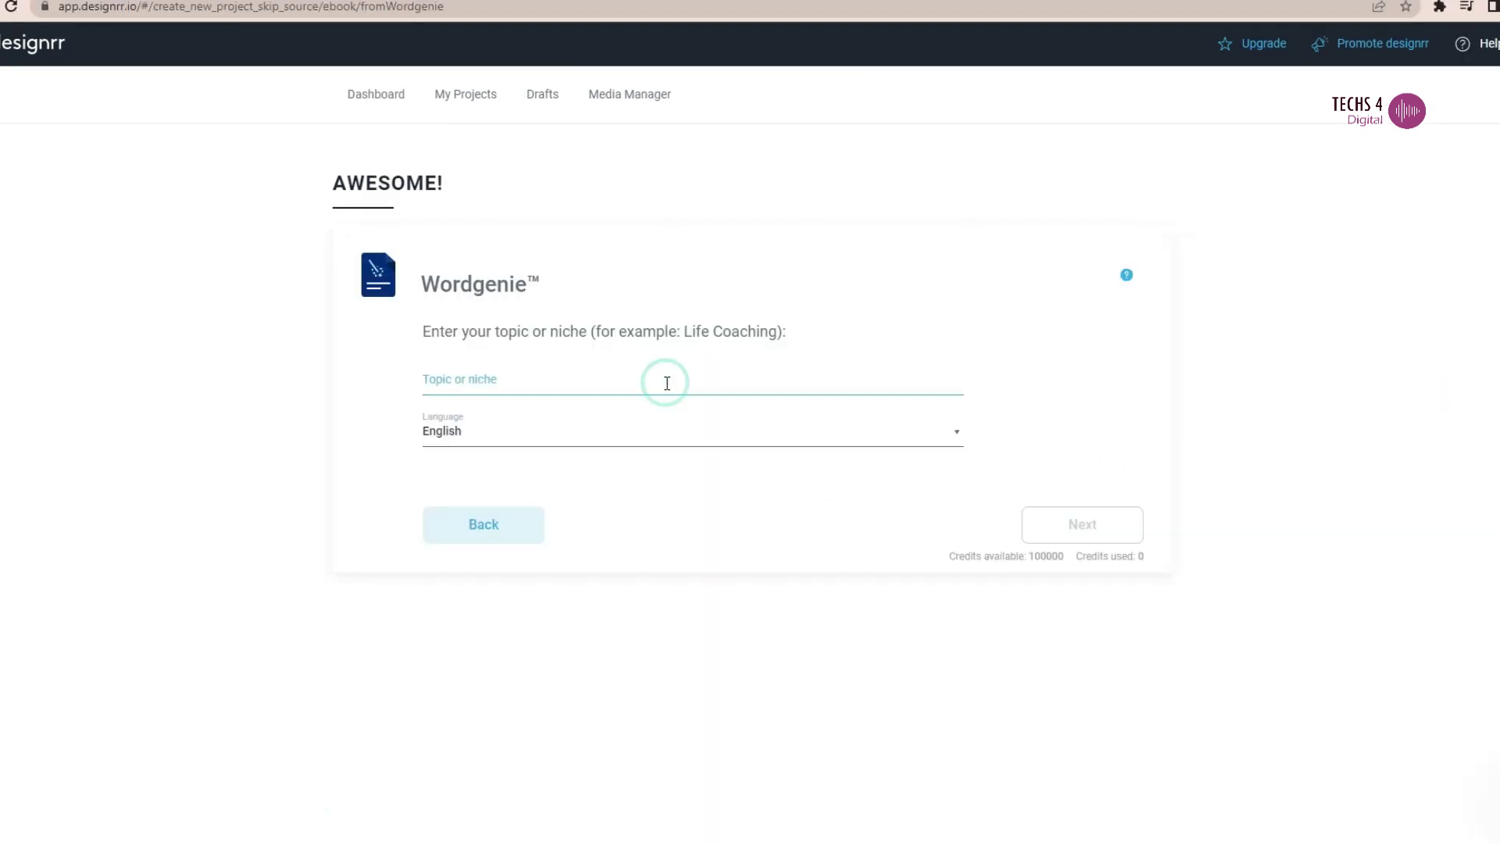
{"action": "type", "text": "Aff"}
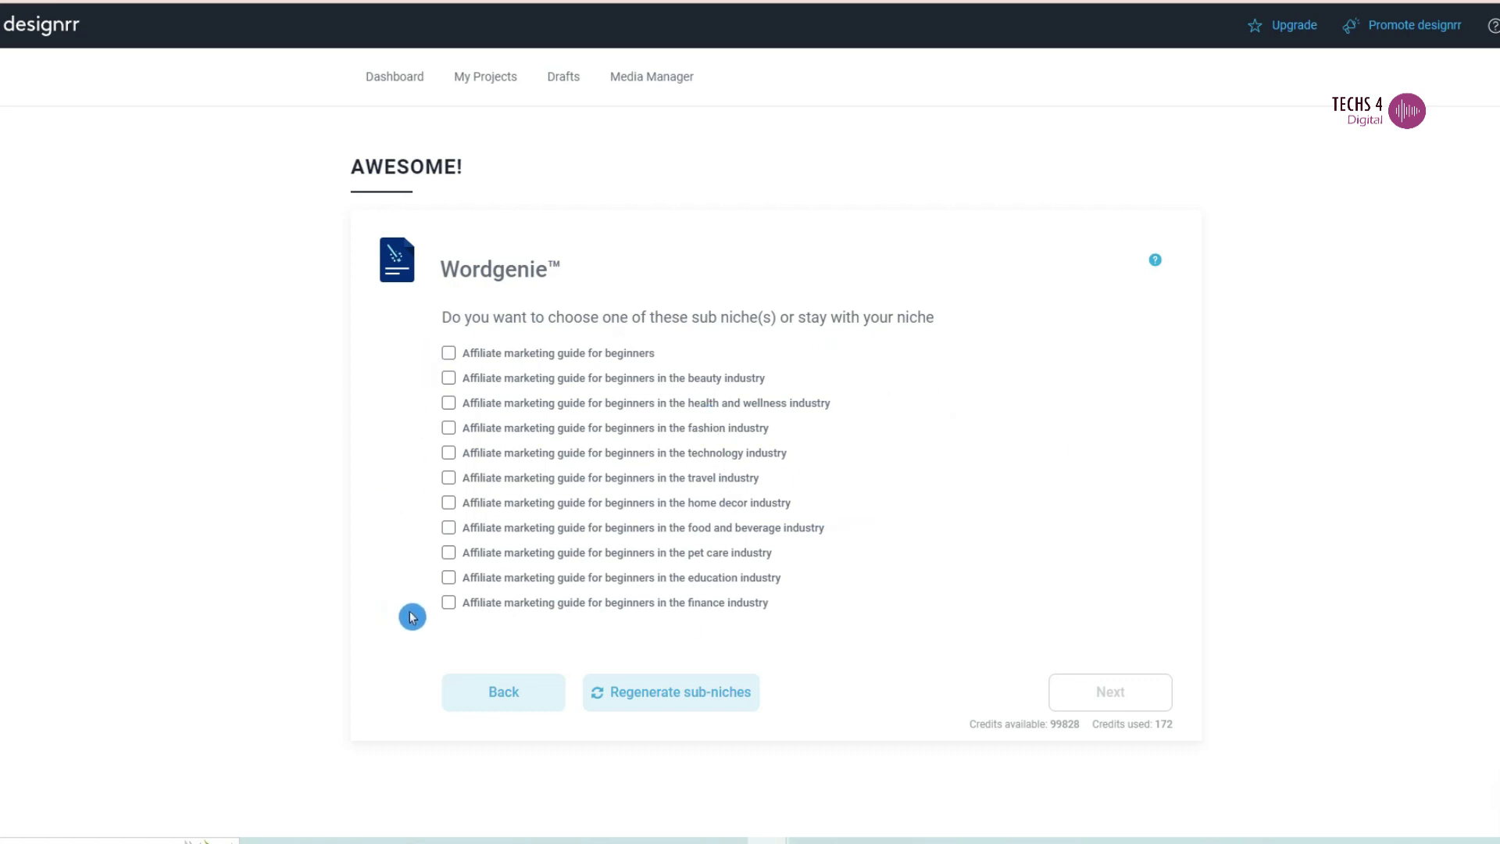
{"action": "left_click", "coordinate": [693, 696]}
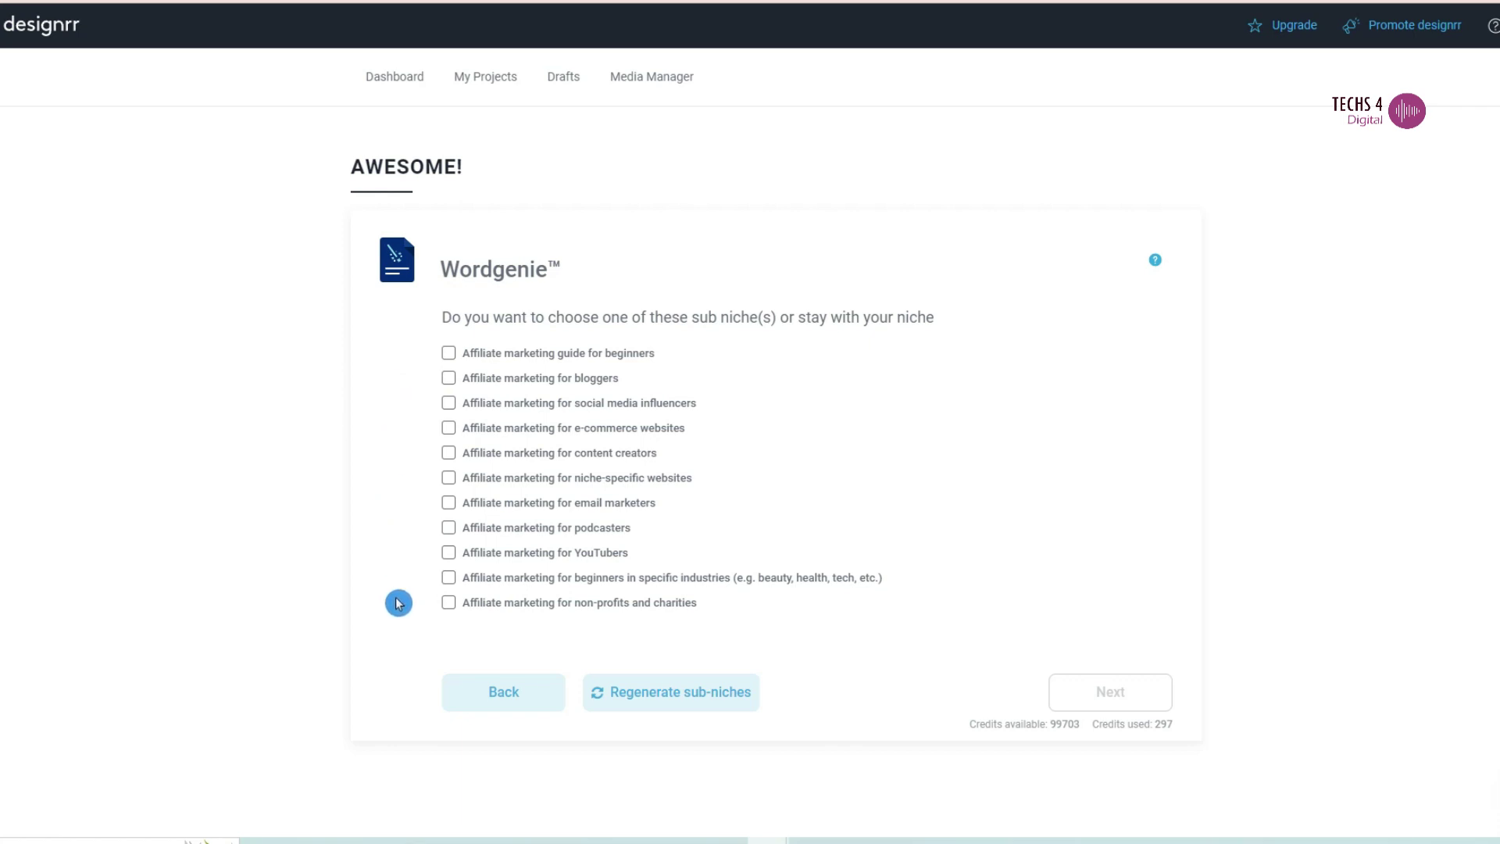
{"action": "left_click", "coordinate": [449, 353]}
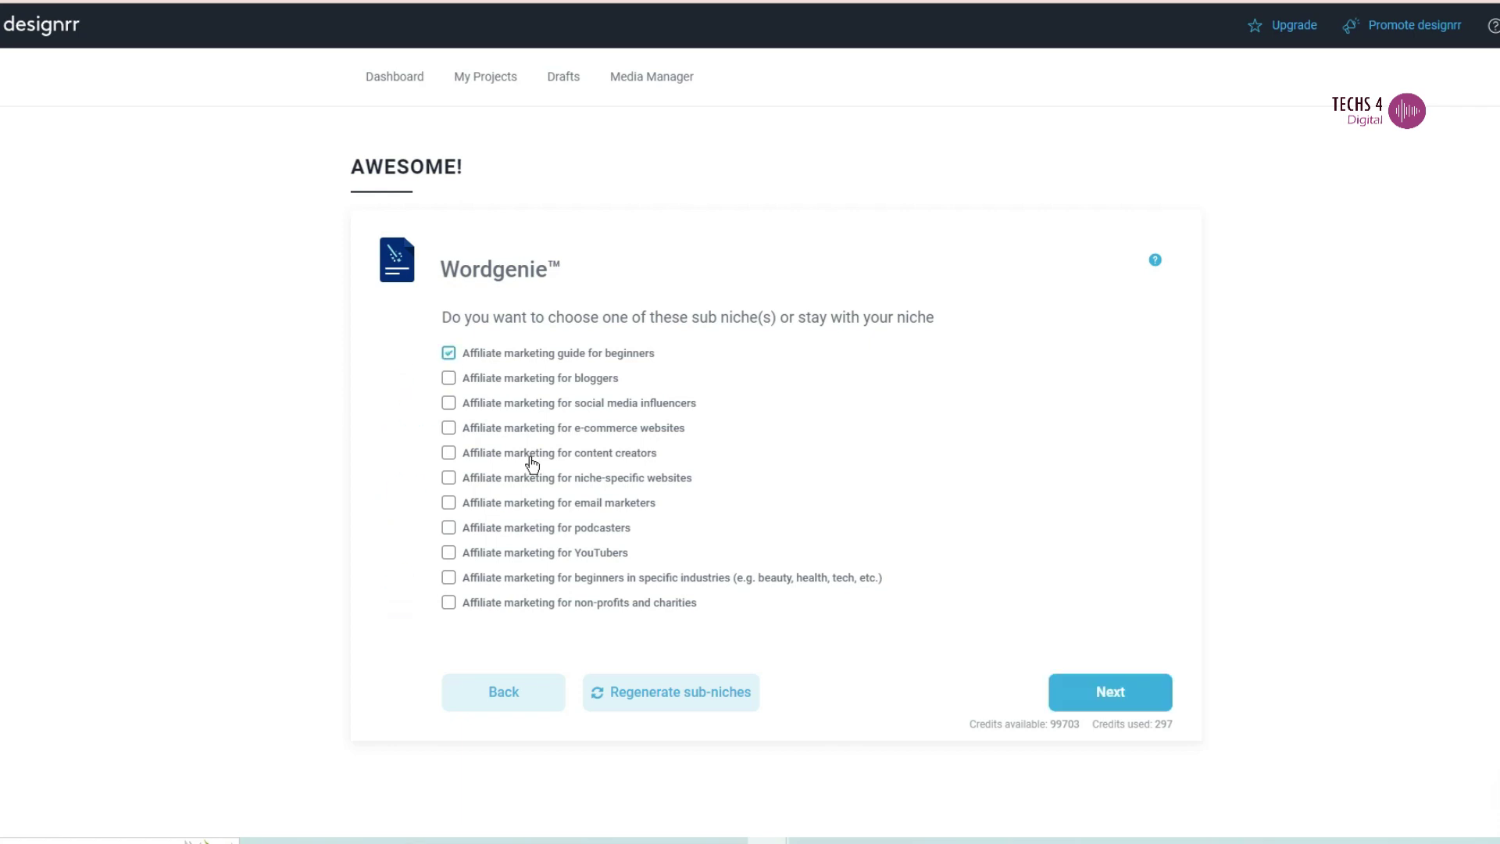
- Set the target audience to 'Affiliate marketers' and generate title suggestions
{"action": "left_click", "coordinate": [1073, 708]}
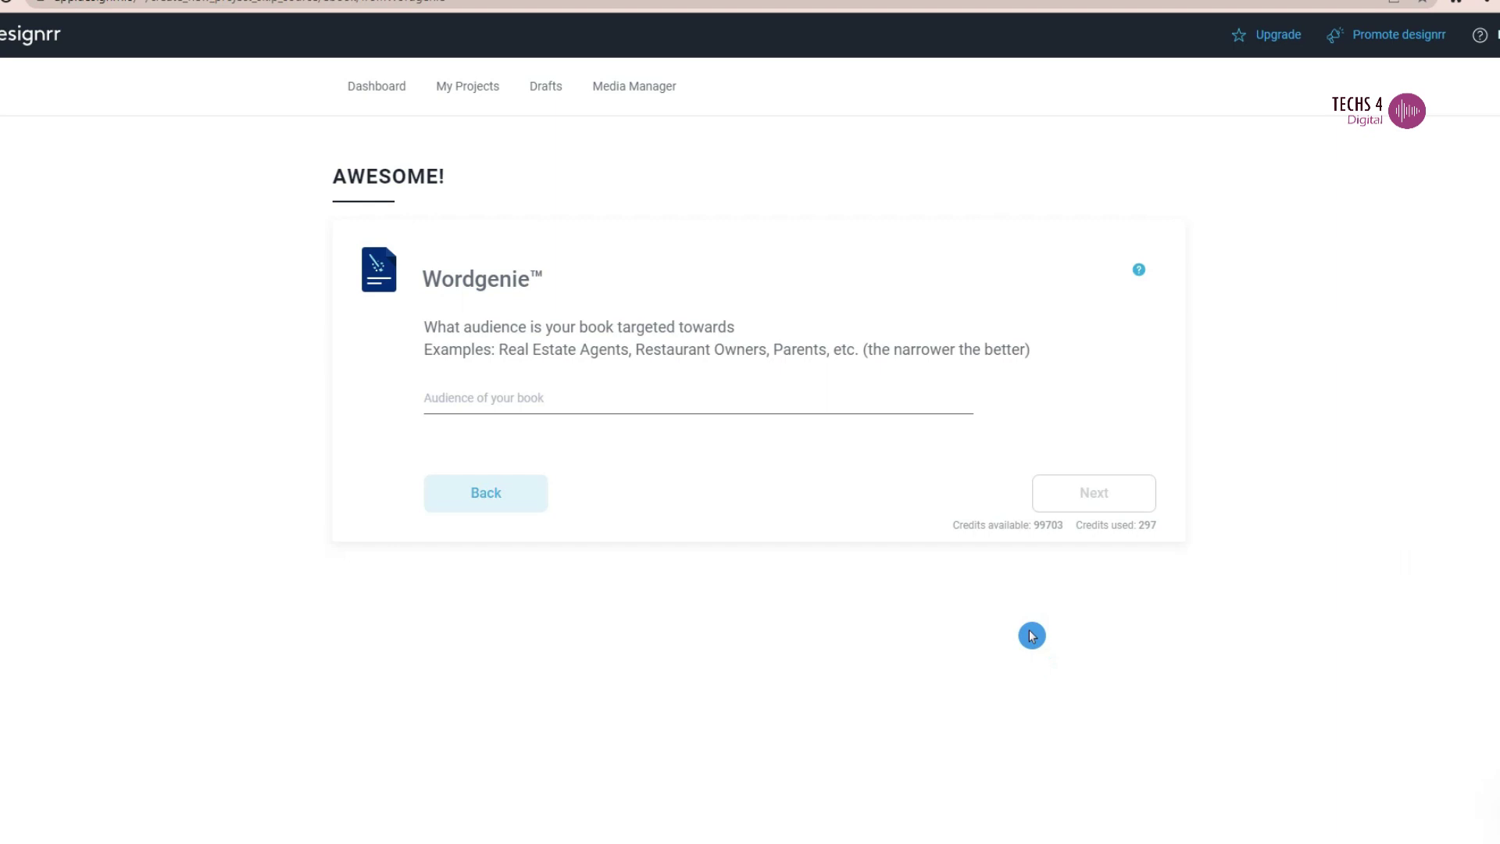
{"action": "left_click", "coordinate": [569, 400]}
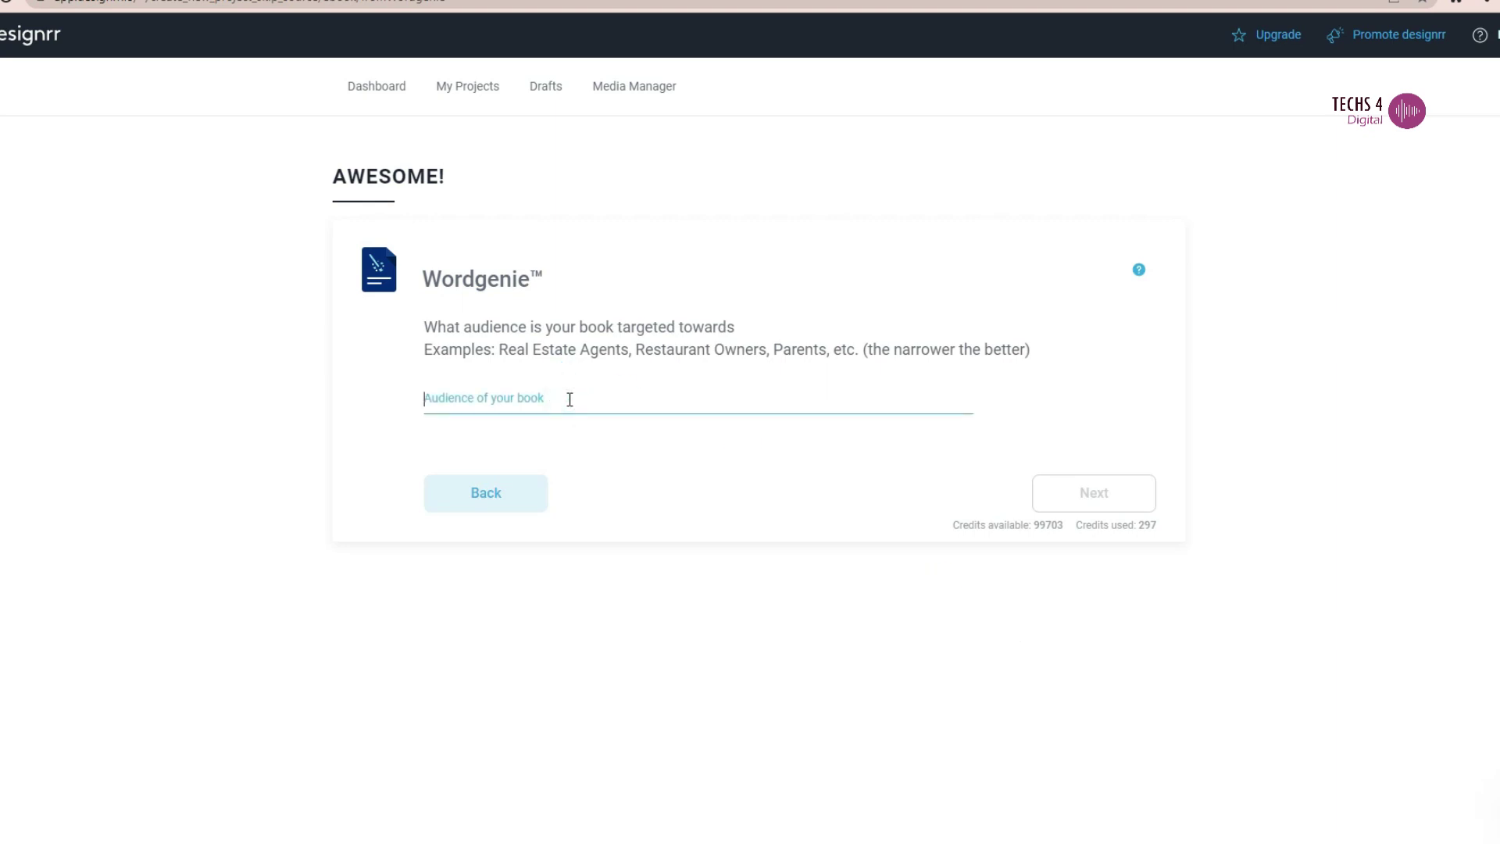
{"action": "type", "text": "Affiliate marketers"}
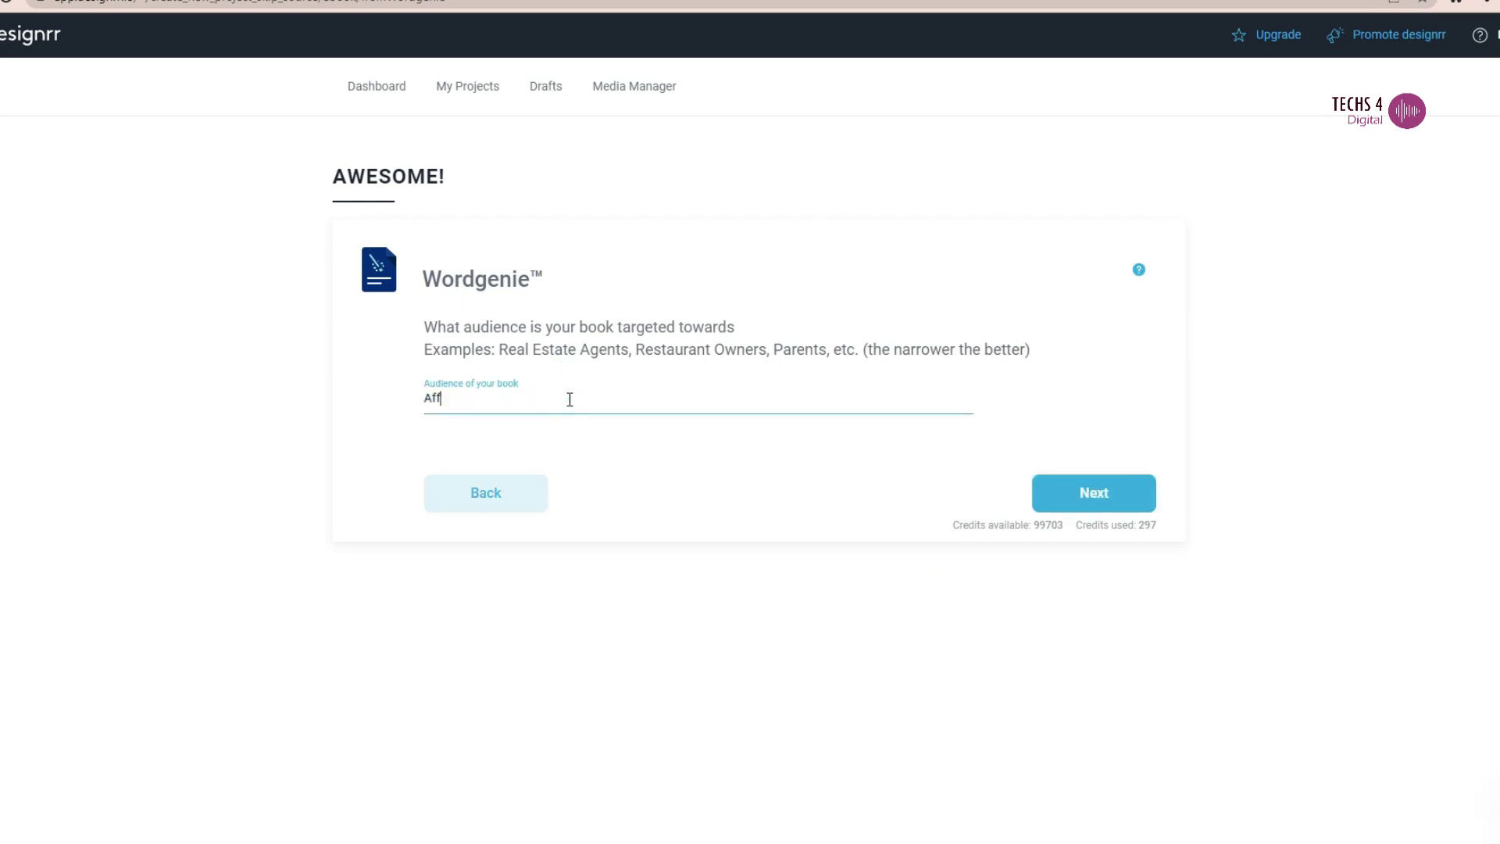
{"action": "left_click", "coordinate": [1094, 493]}
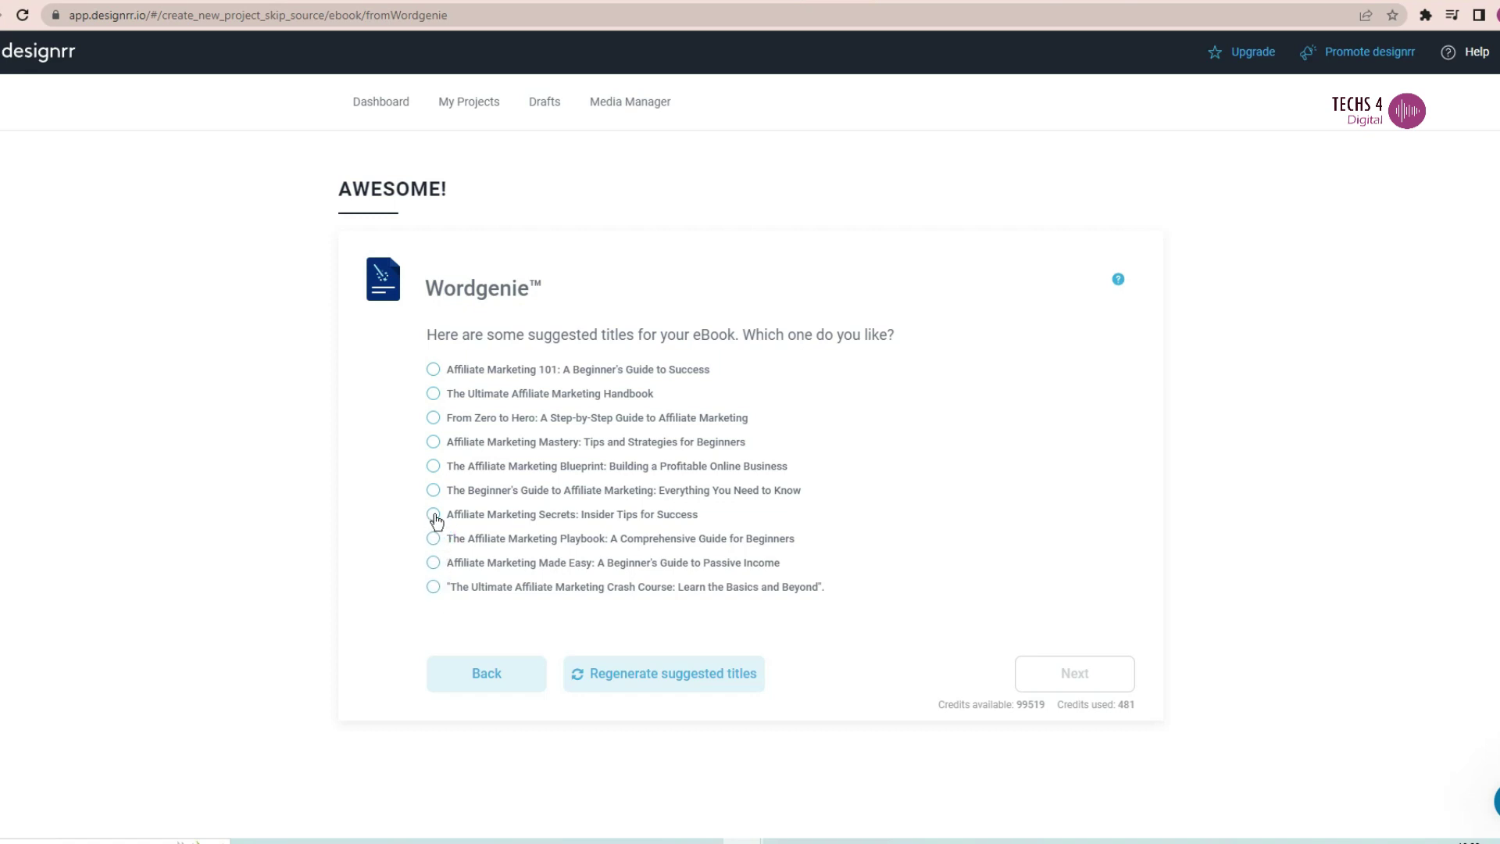
- Pick the 'Affiliate Marketing Made Easy' title and continue to the outline
{"action": "left_click", "coordinate": [406, 514]}
{"action": "left_click", "coordinate": [431, 563]}
{"action": "left_click", "coordinate": [1106, 679]}
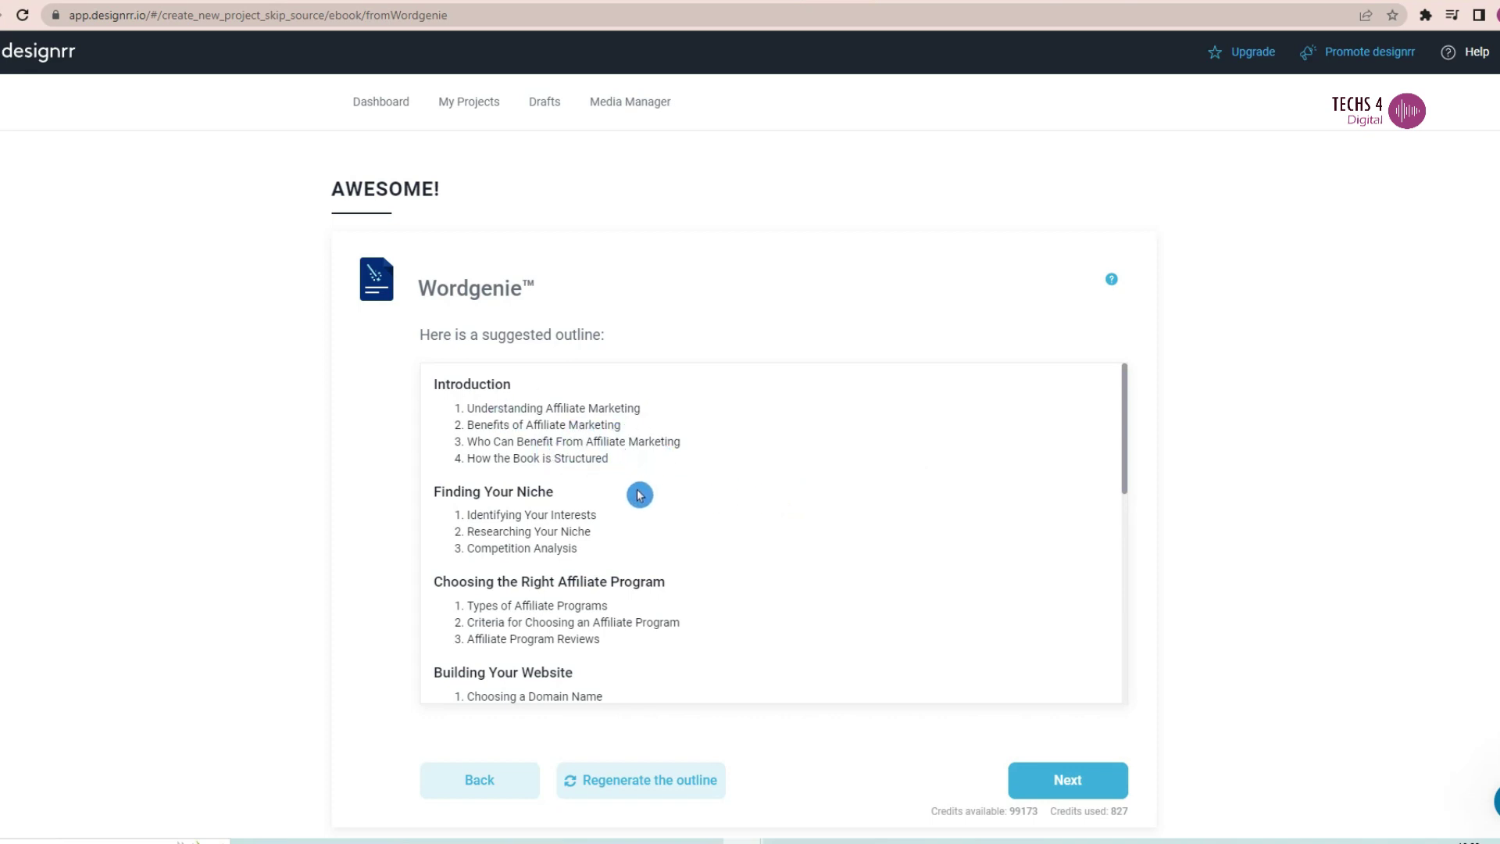
- Review the suggested outline, accept it, and close the word count summary once generation finishes
{"action": "scroll", "coordinate": [682, 545], "scroll_direction": "down", "scroll_amount": 3}
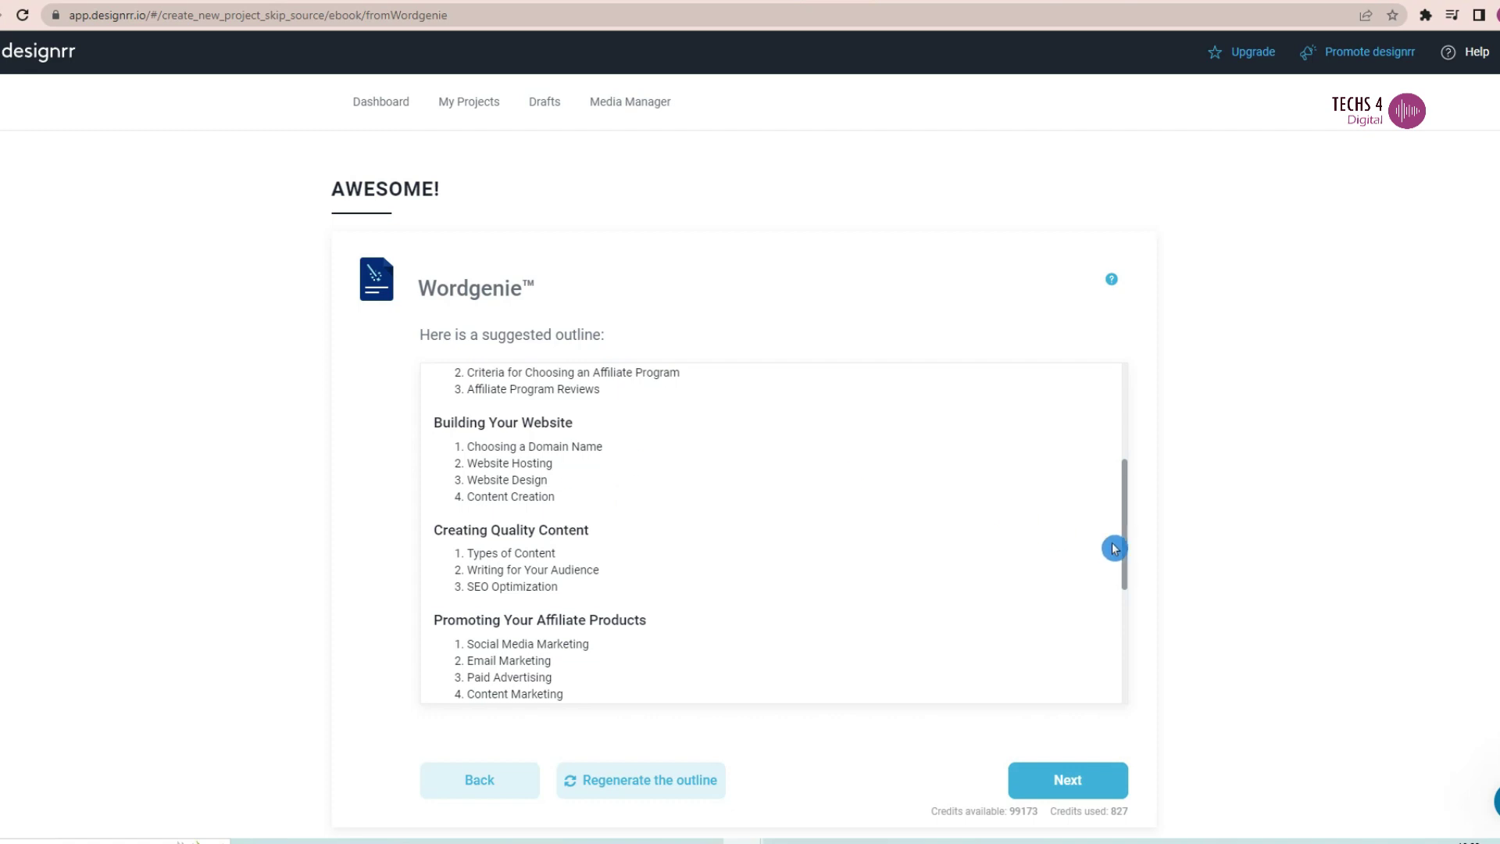
{"action": "scroll", "coordinate": [1123, 554], "scroll_direction": "up", "scroll_amount": 2}
{"action": "scroll", "coordinate": [1120, 549], "scroll_direction": "down", "scroll_amount": 3}
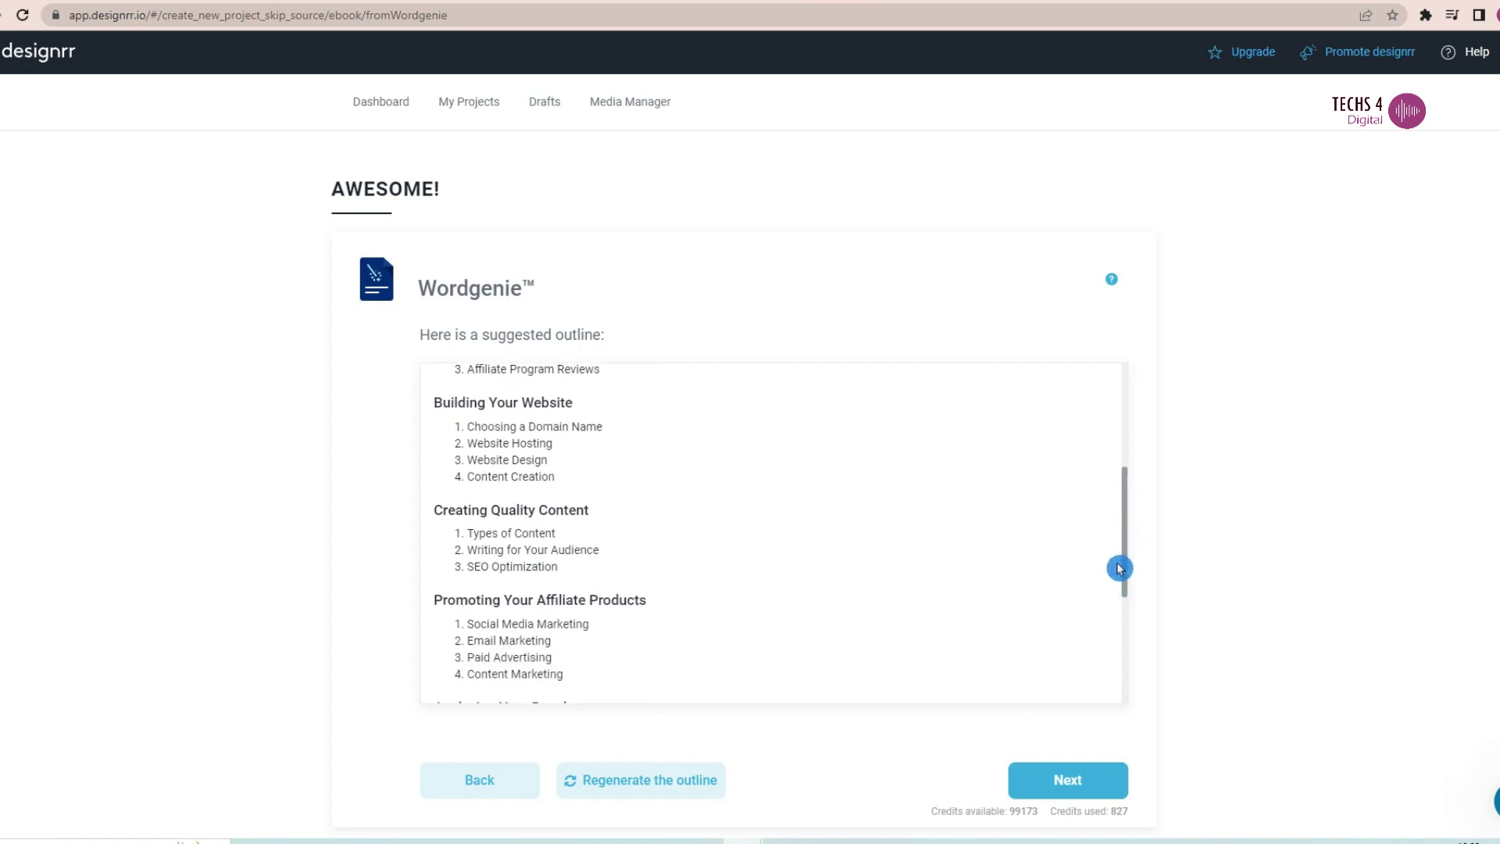
{"action": "left_click_drag", "start_coordinate": [1118, 568], "coordinate": [1110, 698]}
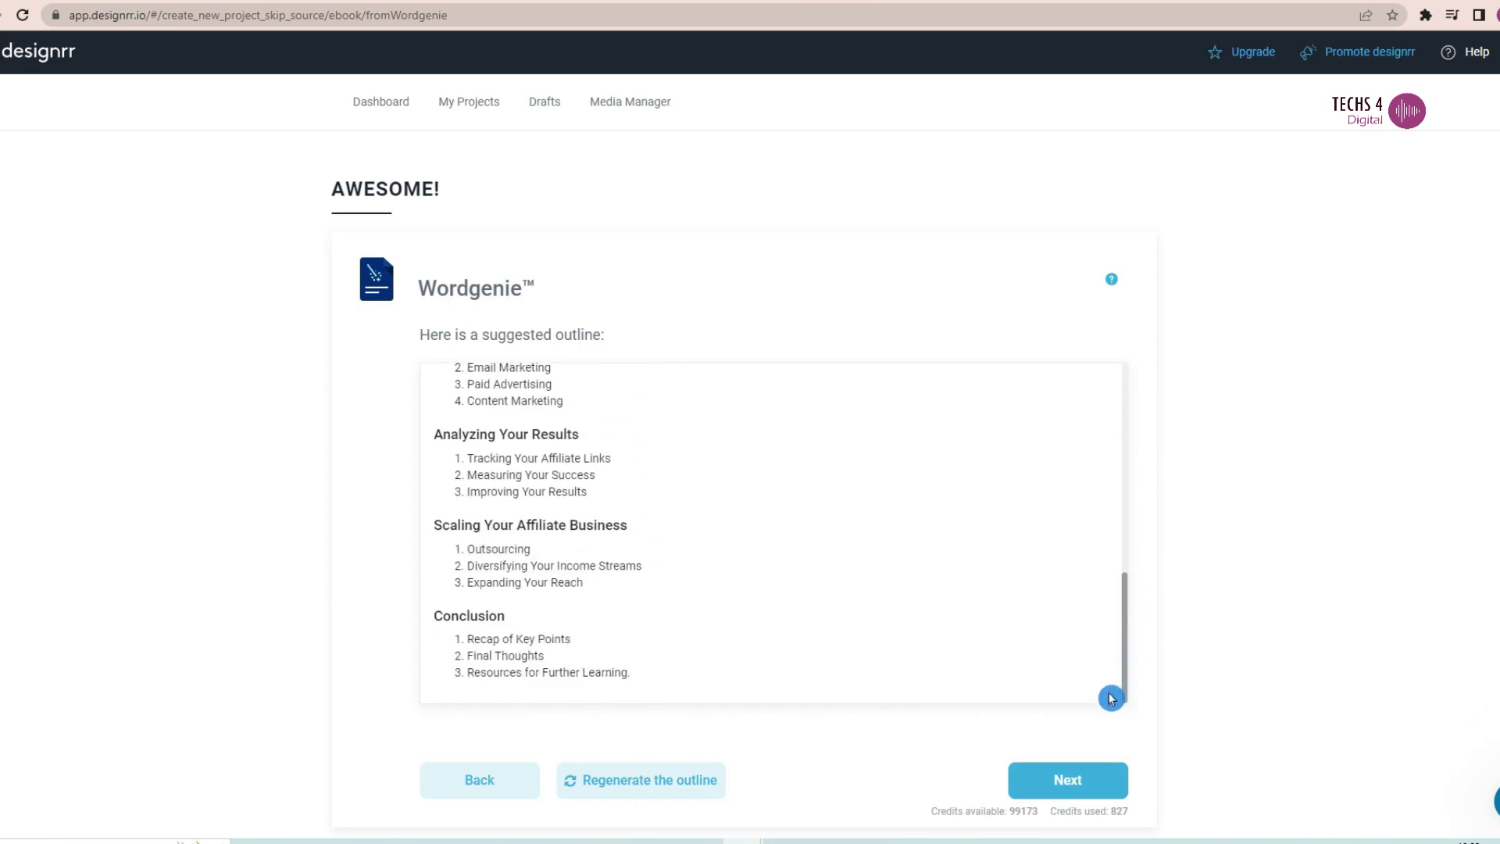
{"action": "left_click", "coordinate": [1058, 785]}
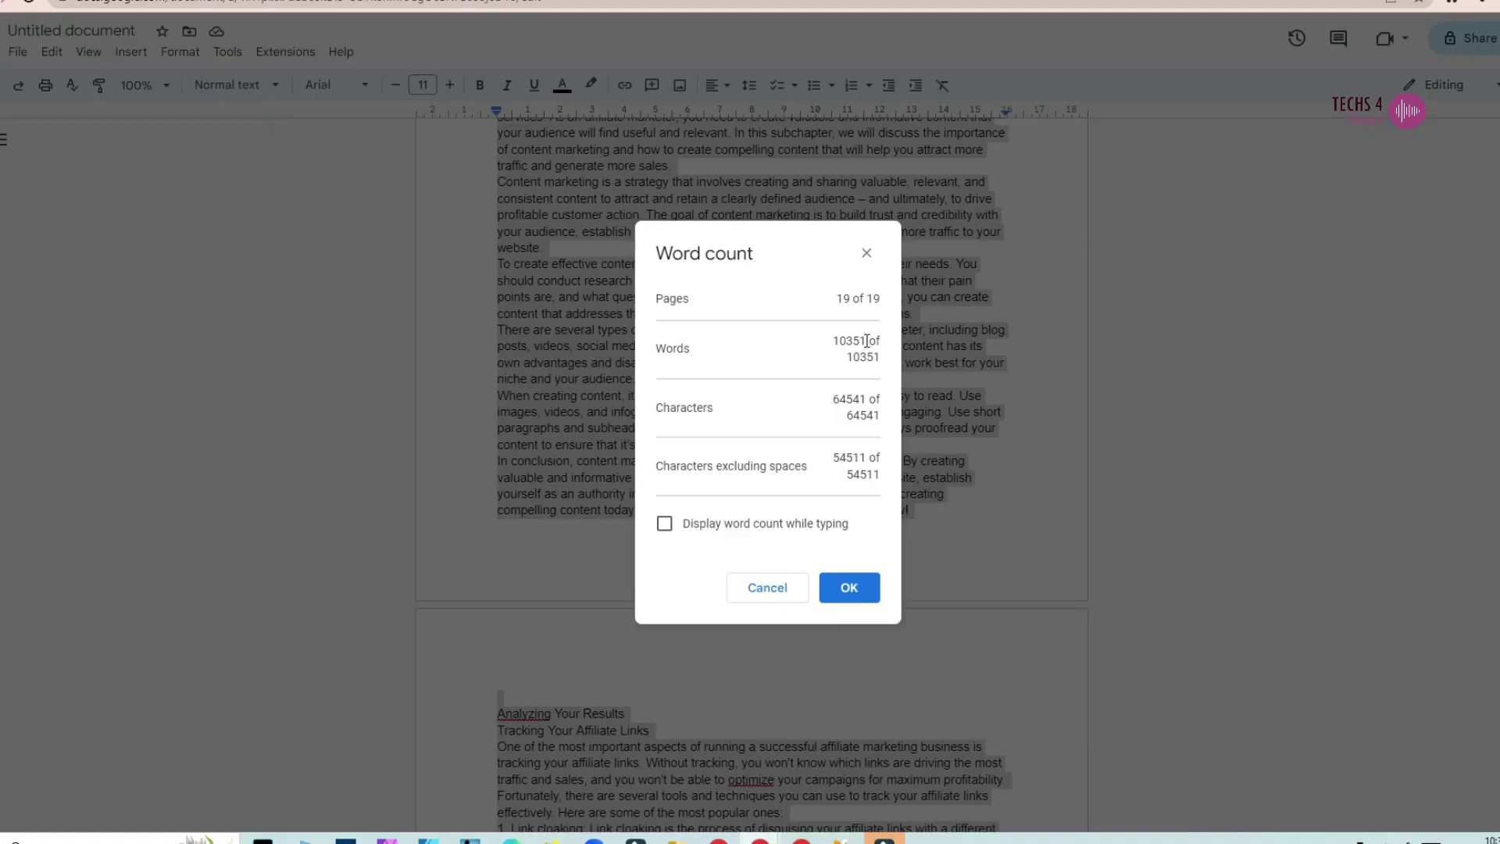
{"action": "left_click", "coordinate": [866, 254]}
{"action": "left_click", "coordinate": [864, 255]}
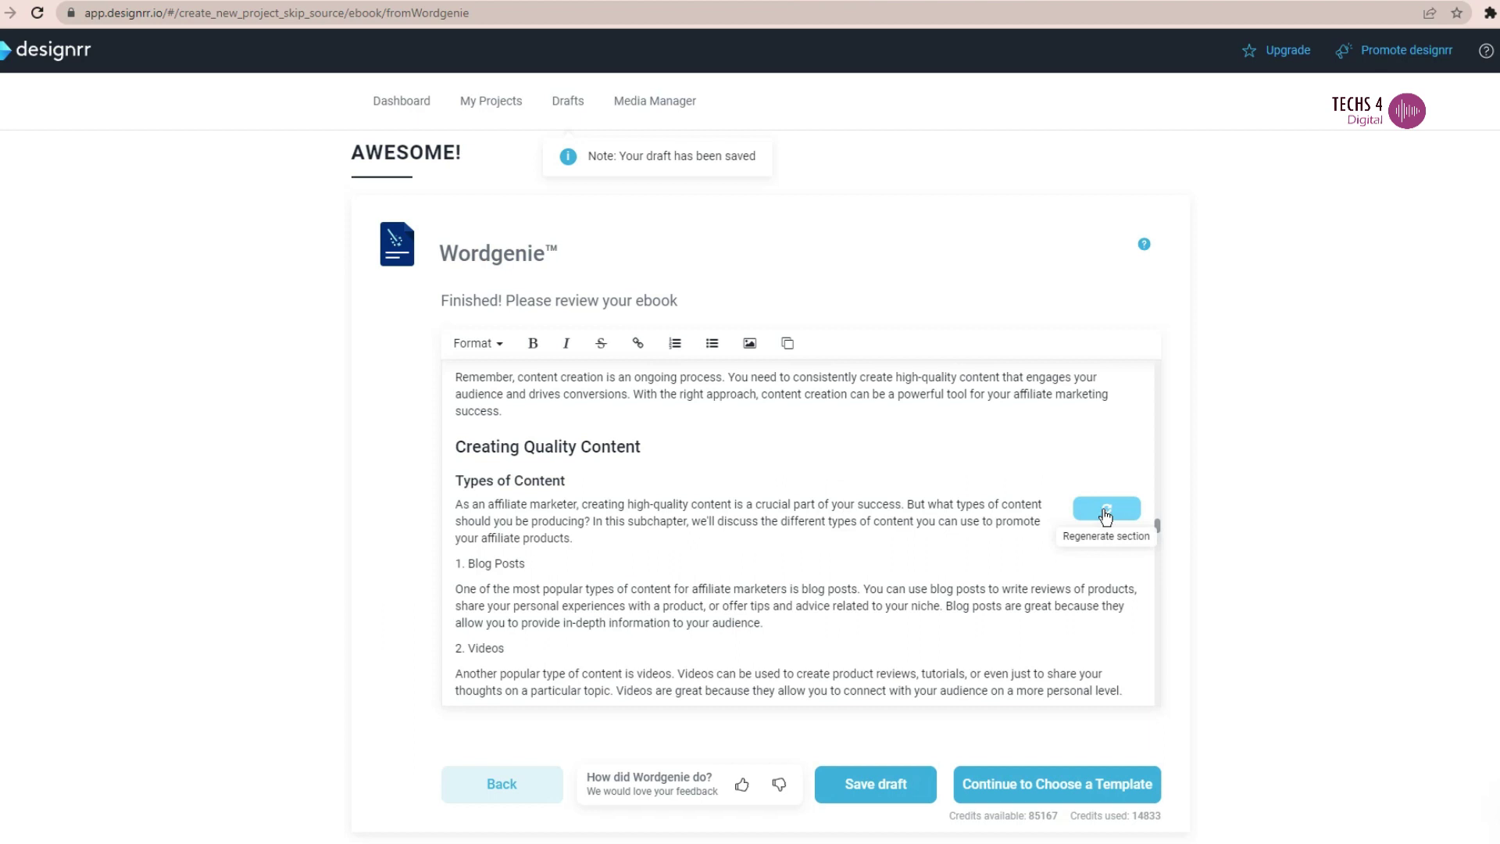
- Scroll through the generated affiliate marketing text and proceed to Choose a Template
{"action": "scroll", "coordinate": [1100, 518], "scroll_direction": "down", "scroll_amount": 12}
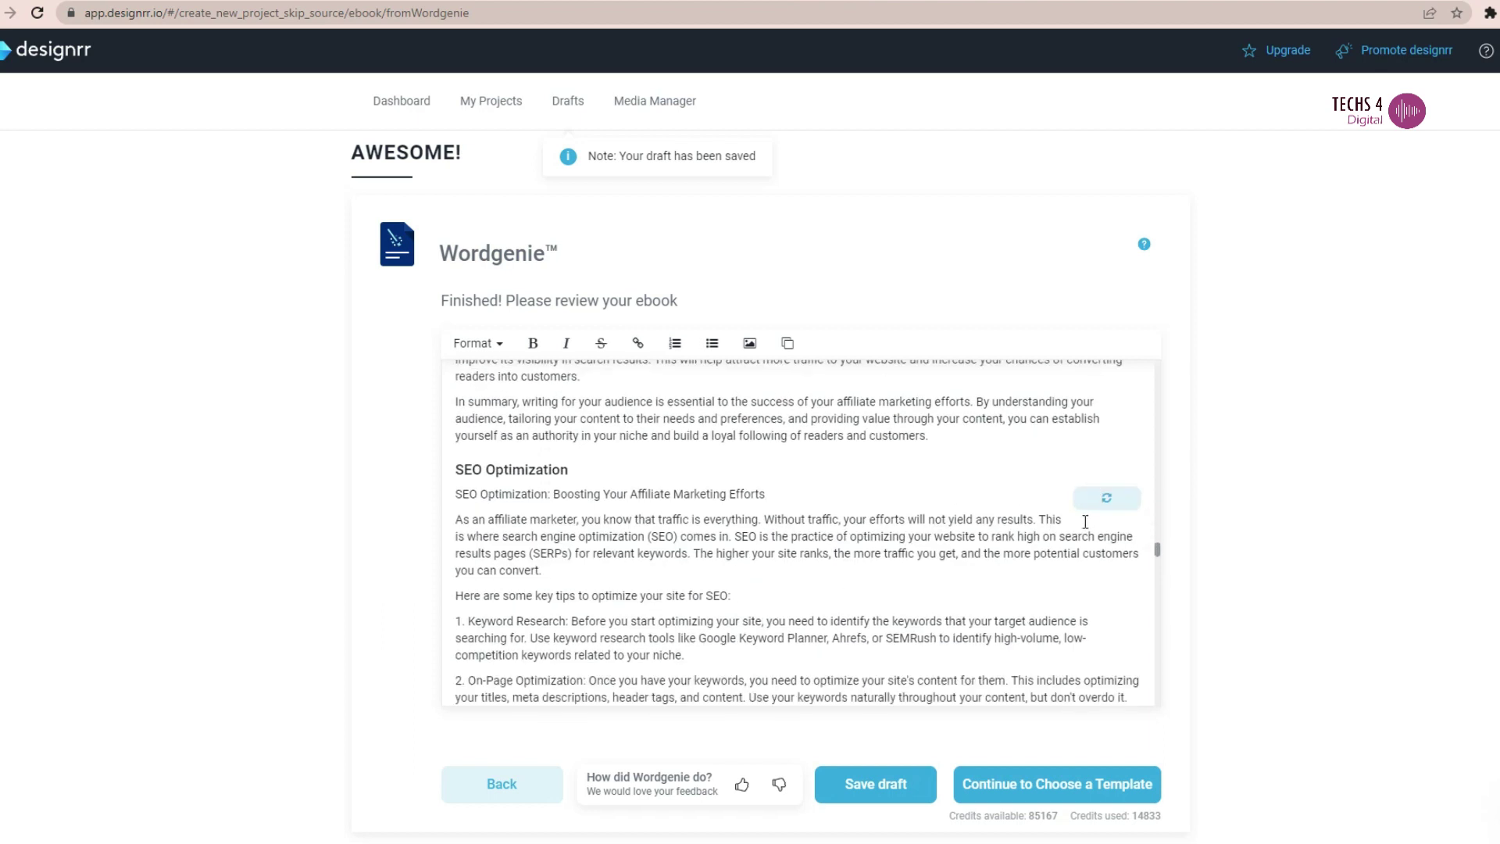
{"action": "scroll", "coordinate": [1084, 523], "scroll_direction": "down", "scroll_amount": 8}
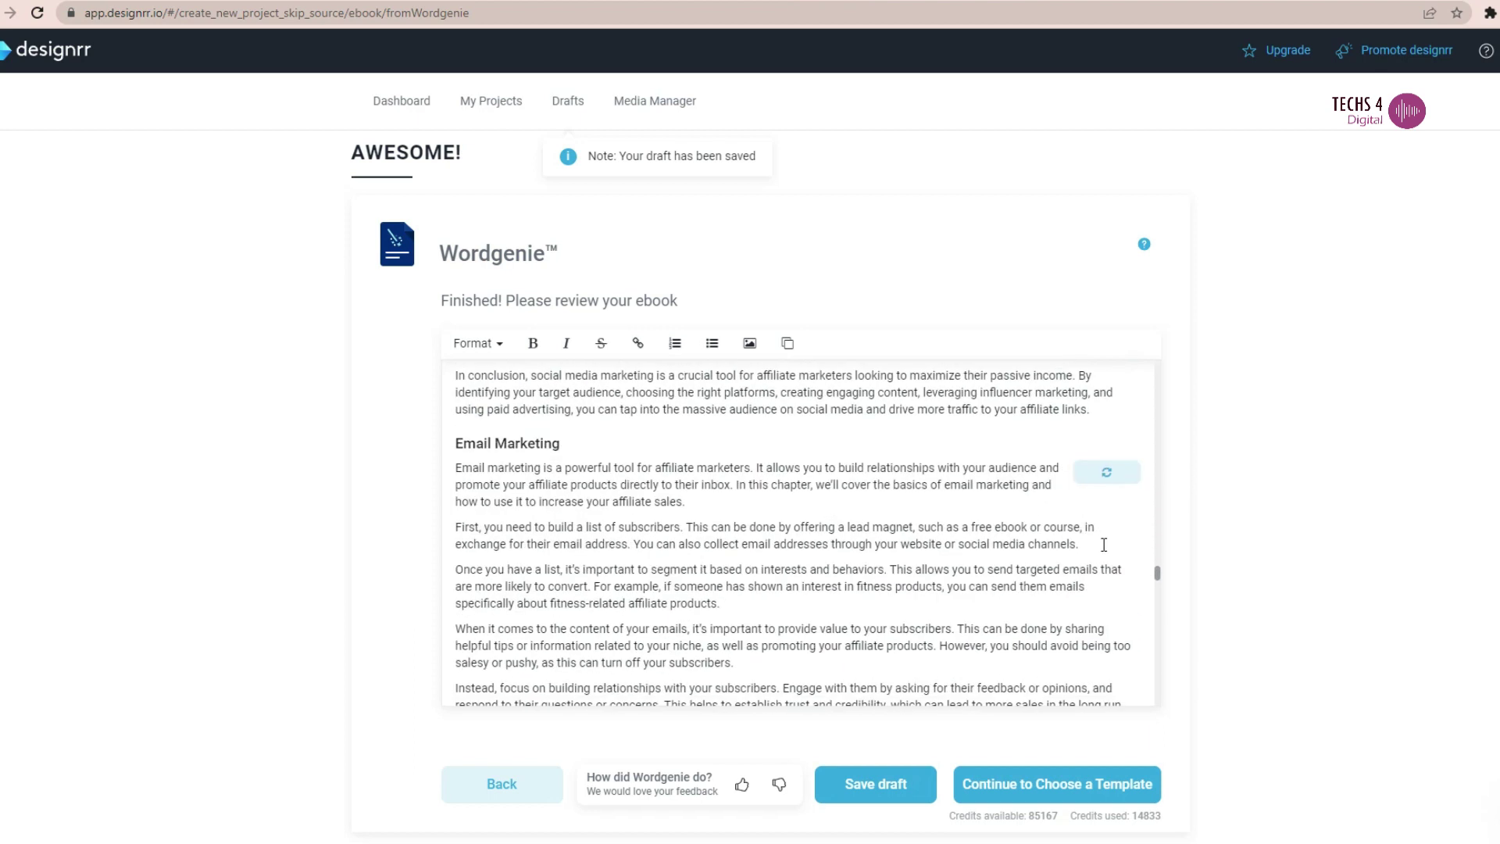
{"action": "left_click", "coordinate": [1081, 800]}
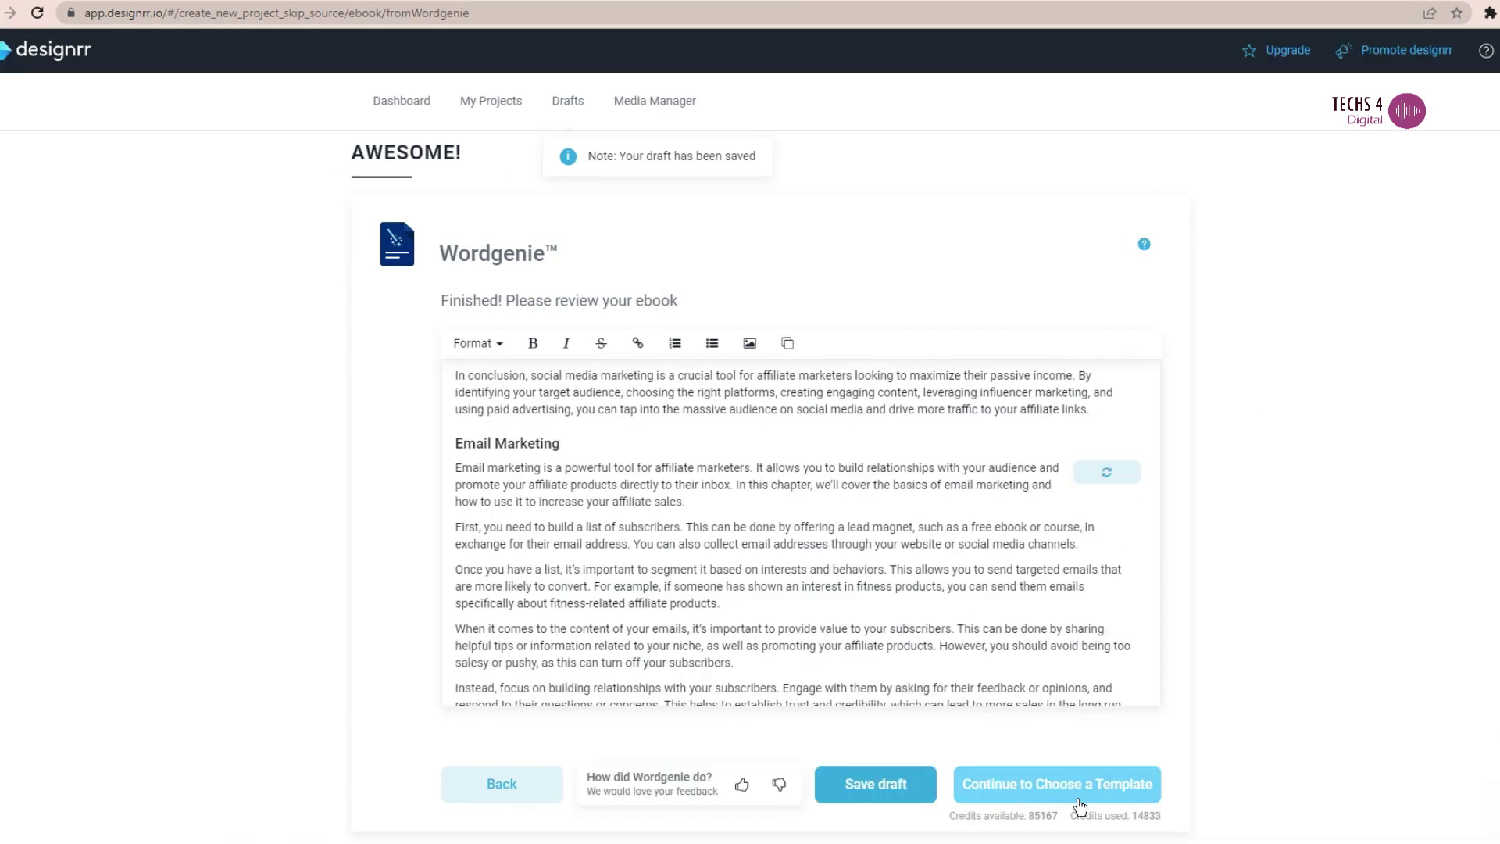
- On the template page, browse categories and try searching templates for 'aff', then clear it
{"action": "left_click", "coordinate": [1046, 778]}
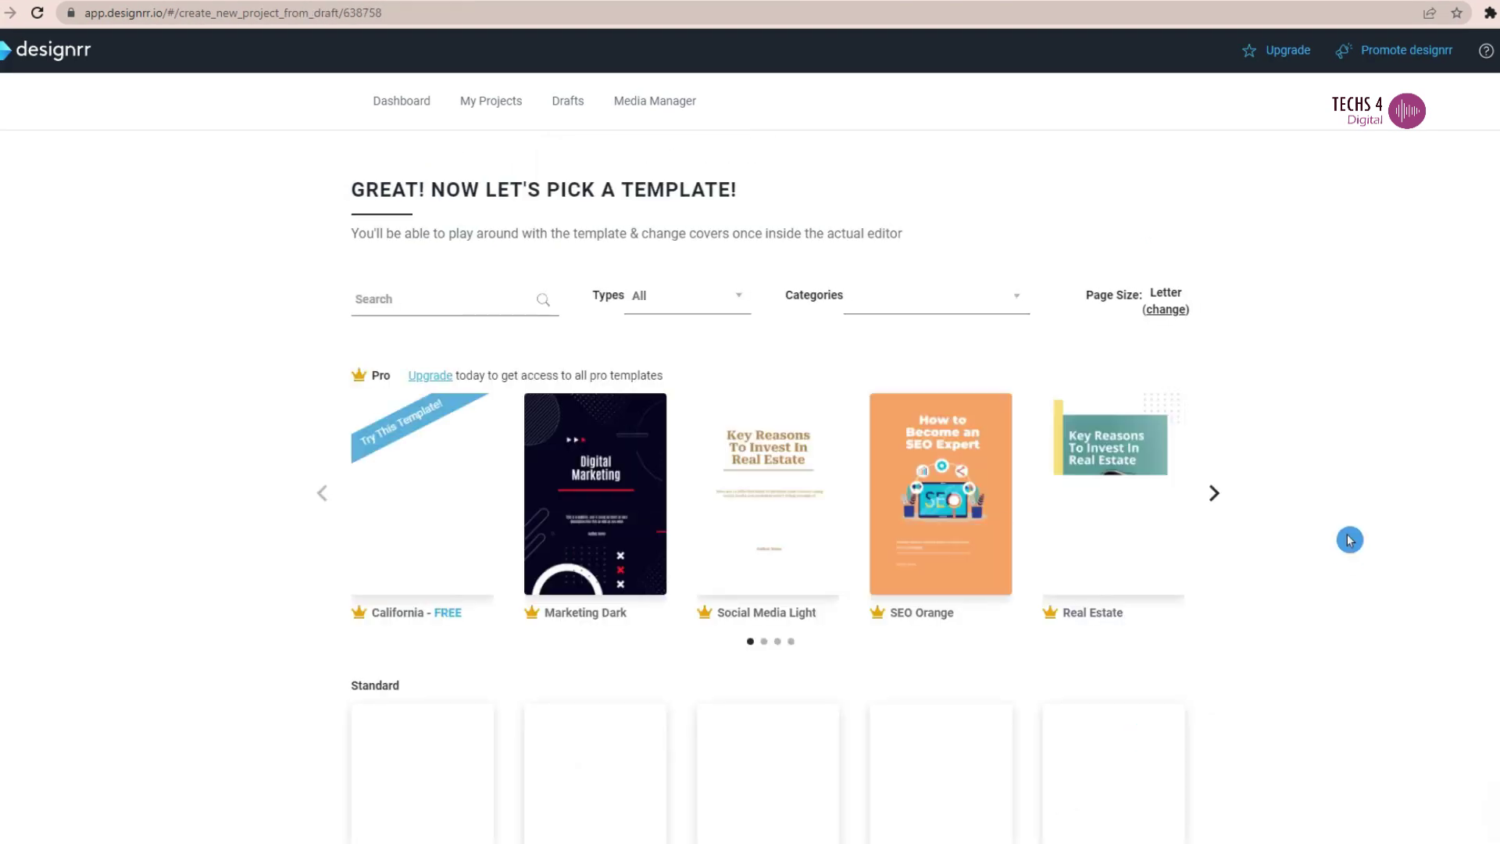
{"action": "left_click", "coordinate": [939, 299]}
{"action": "left_click_drag", "start_coordinate": [1025, 355], "coordinate": [1024, 622]}
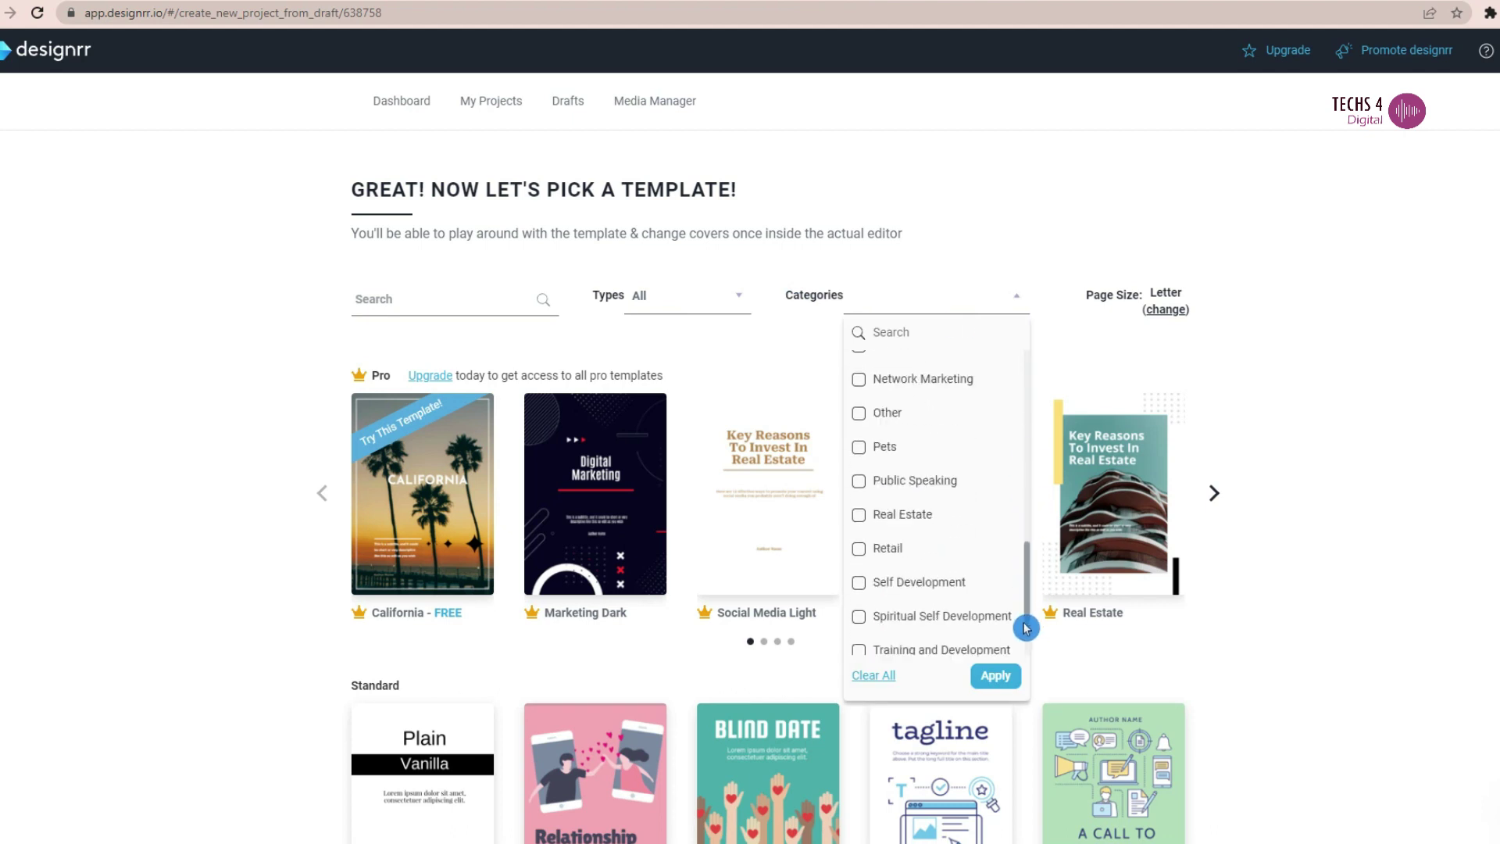
{"action": "left_click", "coordinate": [406, 297]}
{"action": "type", "text": "aff"}
{"action": "key", "text": "BackSpace"}
{"action": "key", "text": "BackSpace"}
{"action": "key", "text": "BackSpace"}
{"action": "key", "text": "BackSpace"}
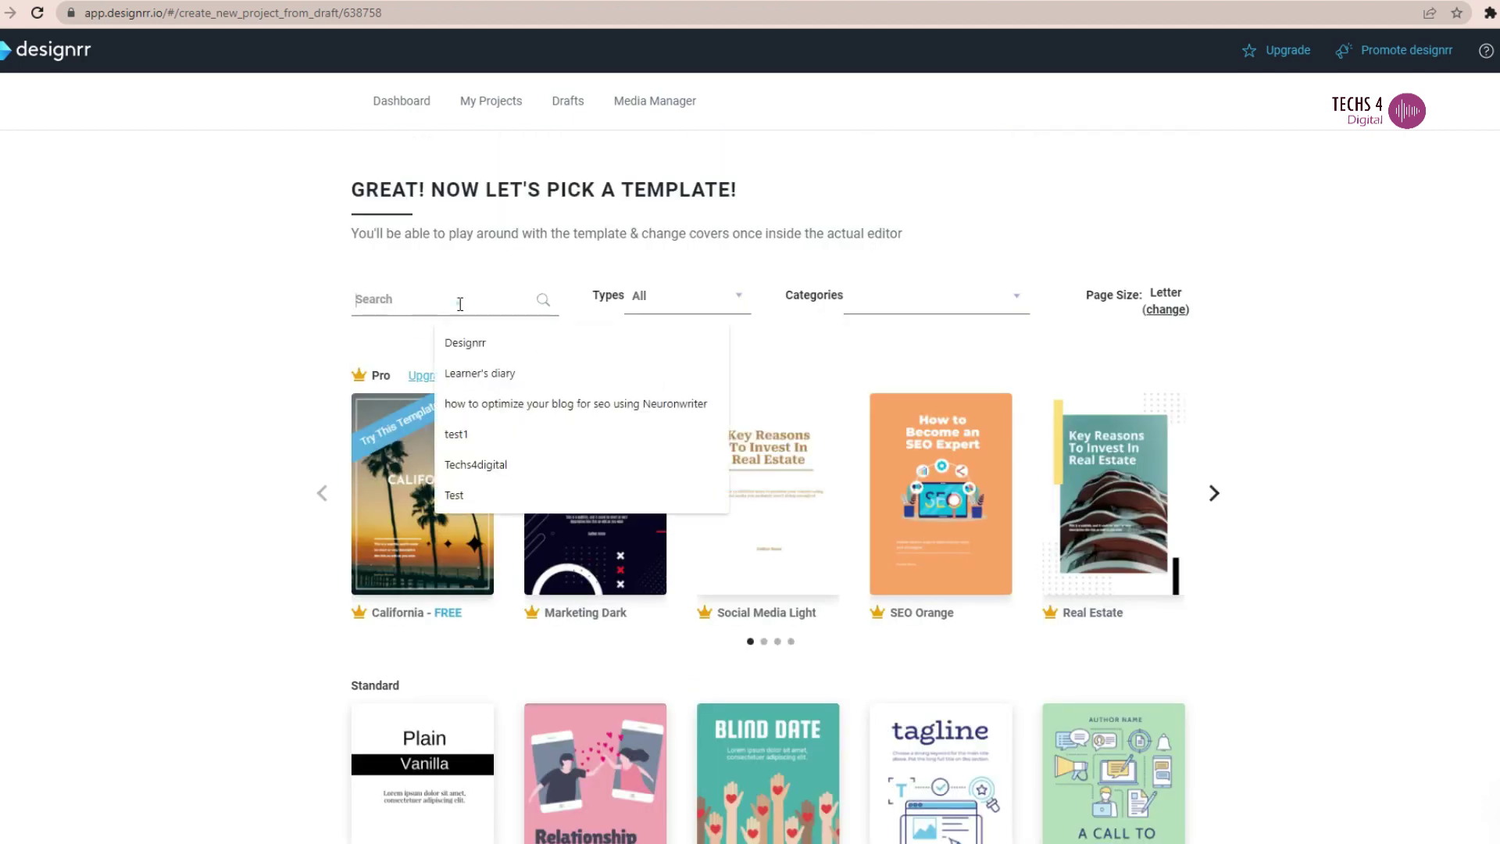
- Check the Types, Categories and Page Size template filters without changing them
{"action": "scroll", "coordinate": [1280, 436], "scroll_direction": "down", "scroll_amount": 3}
{"action": "scroll", "coordinate": [1279, 436], "scroll_direction": "up", "scroll_amount": 3}
{"action": "left_click", "coordinate": [683, 296]}
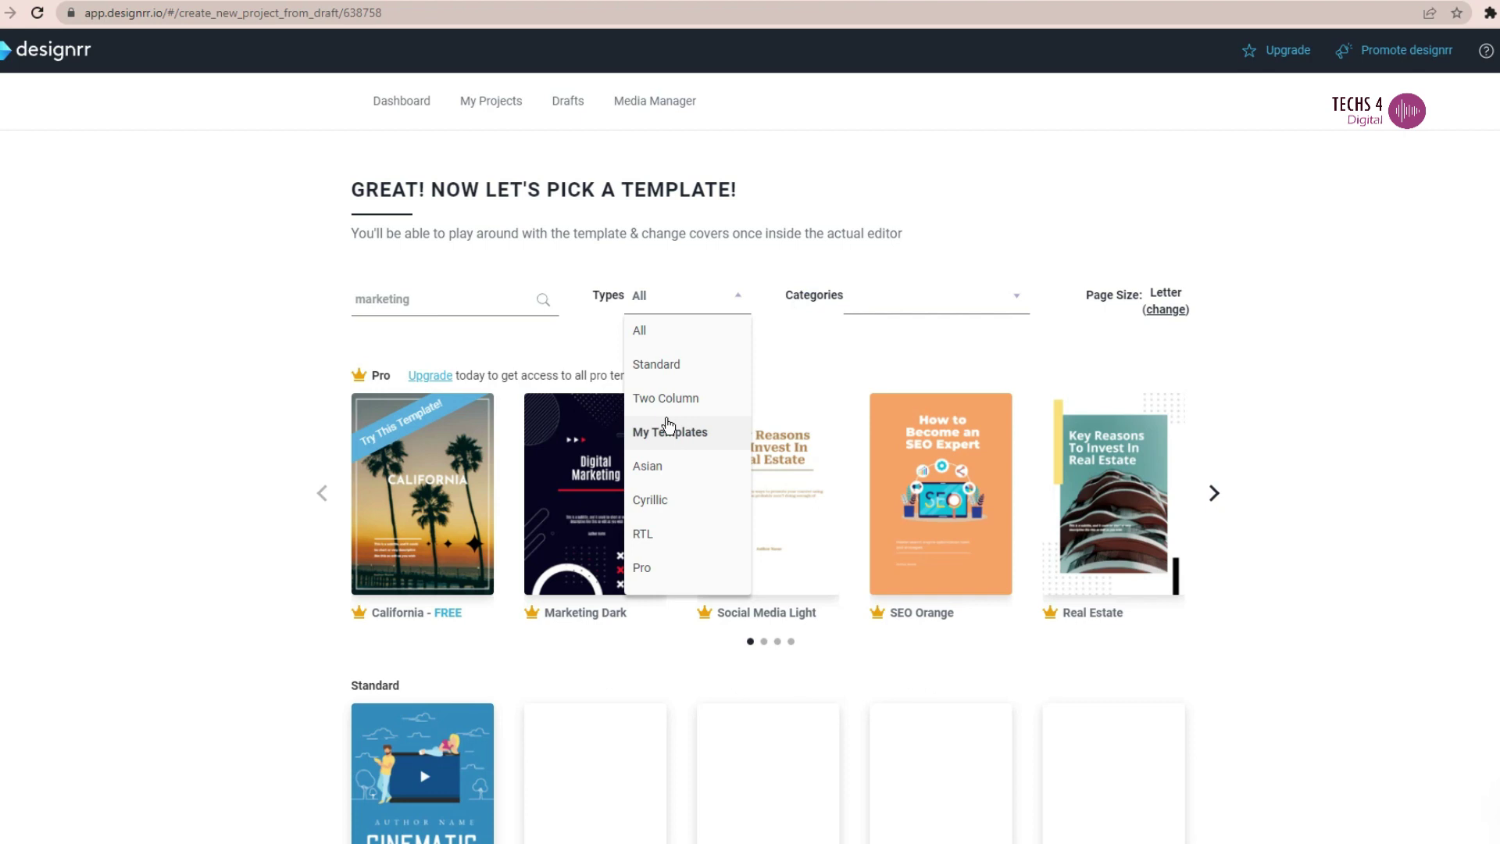
{"action": "left_click", "coordinate": [899, 301]}
{"action": "left_click", "coordinate": [1182, 310]}
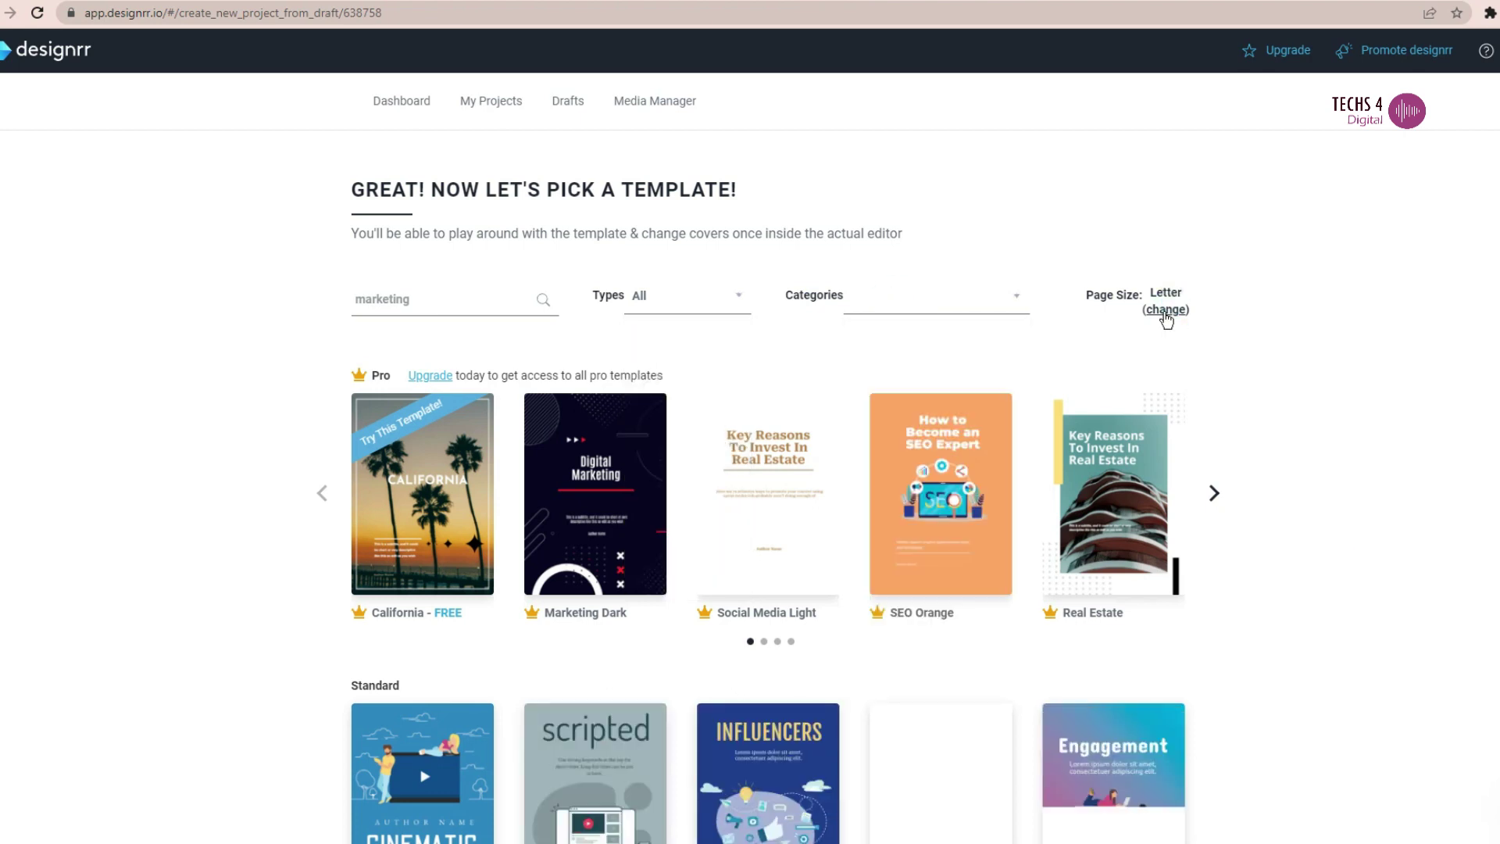
{"action": "left_click", "coordinate": [1168, 309]}
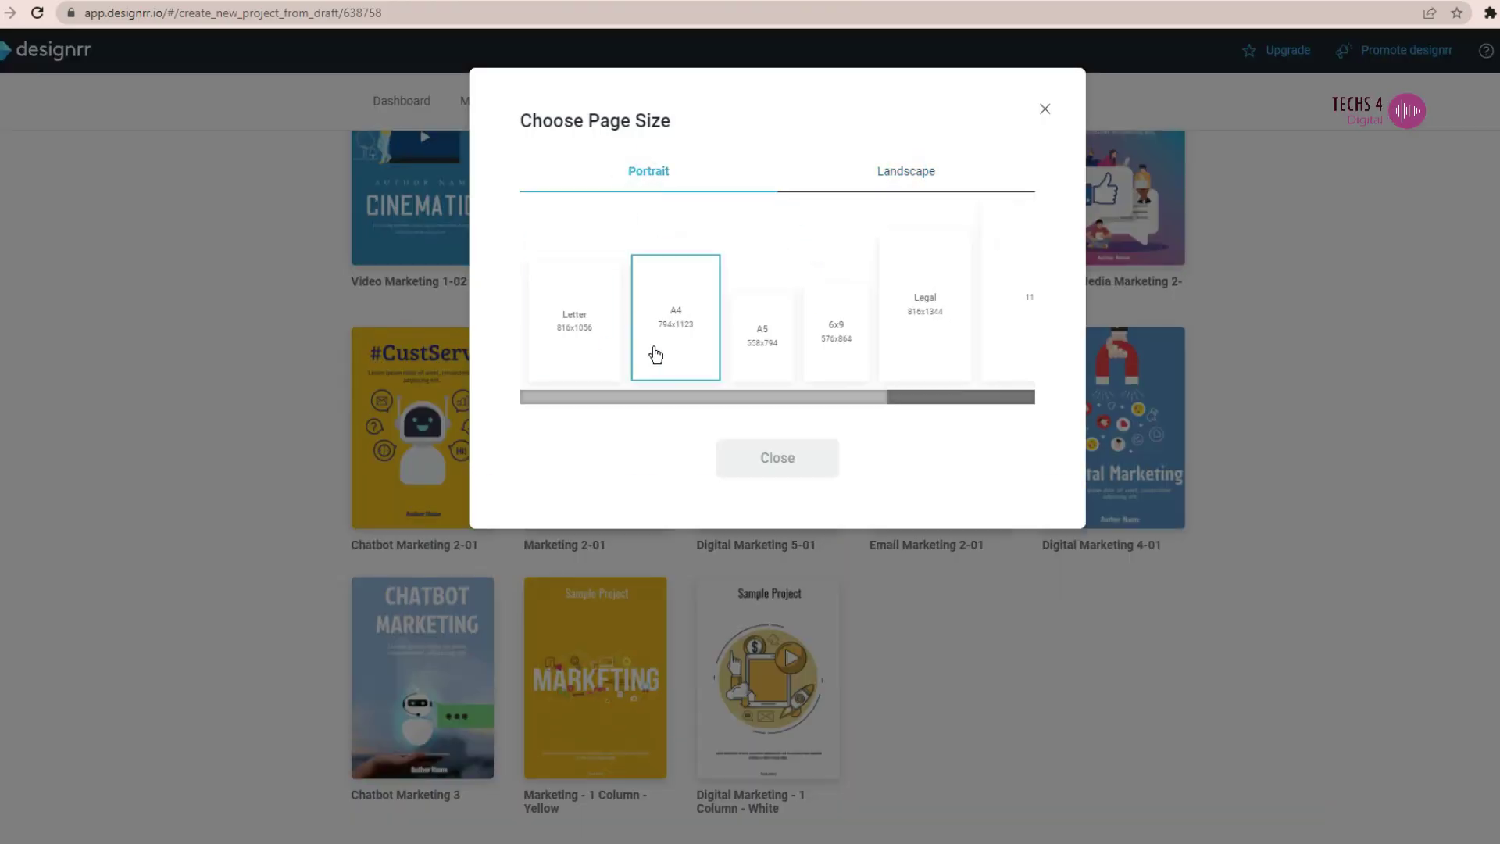
{"action": "left_click", "coordinate": [588, 345]}
- Apply the Digital Marketing 5-01 template to the affiliate marketing ebook
{"action": "scroll", "coordinate": [1308, 551], "scroll_direction": "up", "scroll_amount": 5}
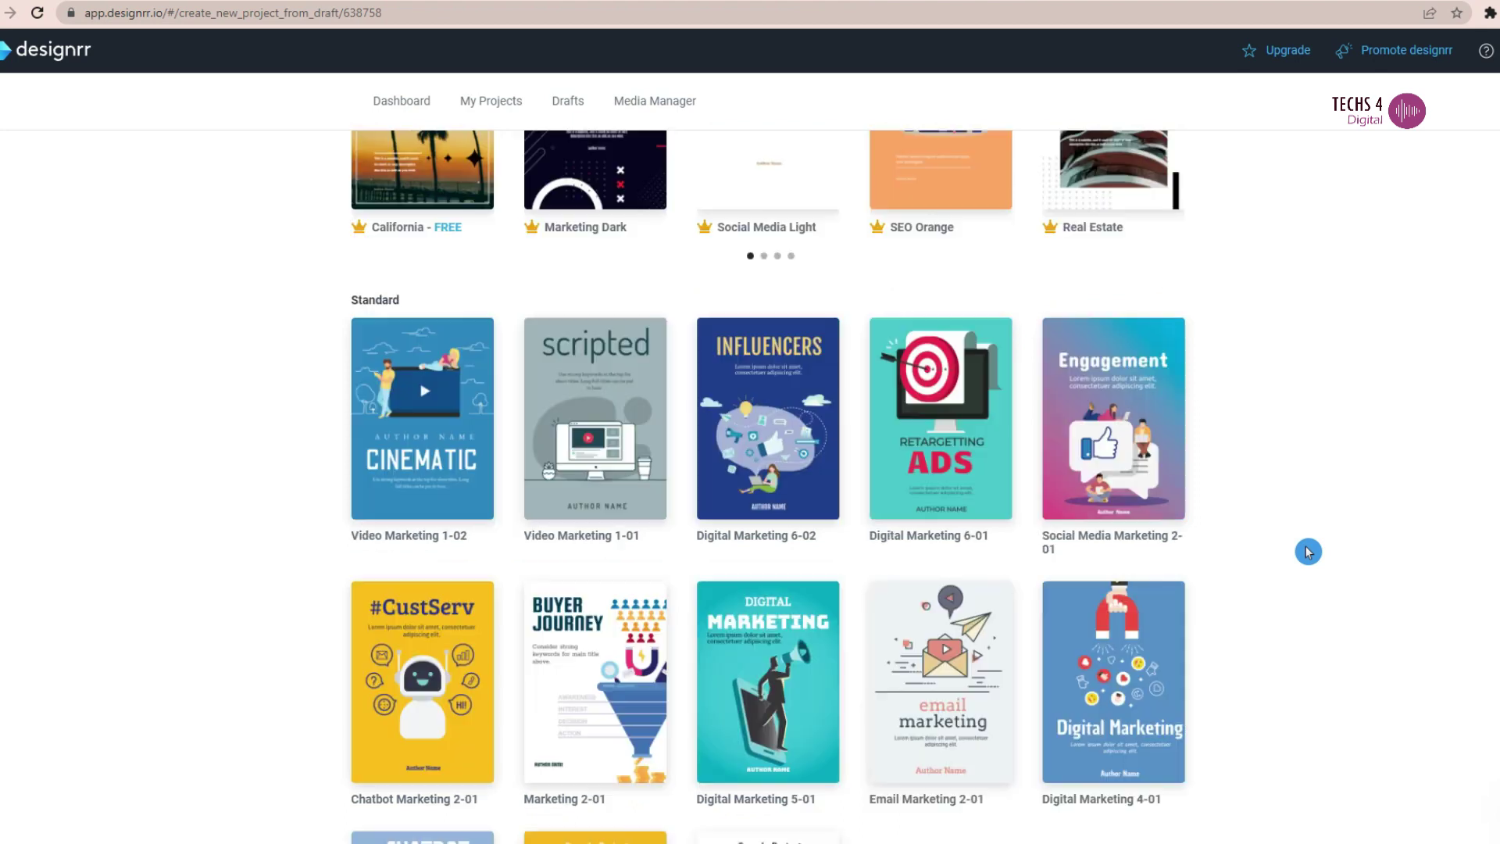
{"action": "left_click", "coordinate": [1213, 362]}
{"action": "scroll", "coordinate": [1213, 367], "scroll_direction": "down", "scroll_amount": 5}
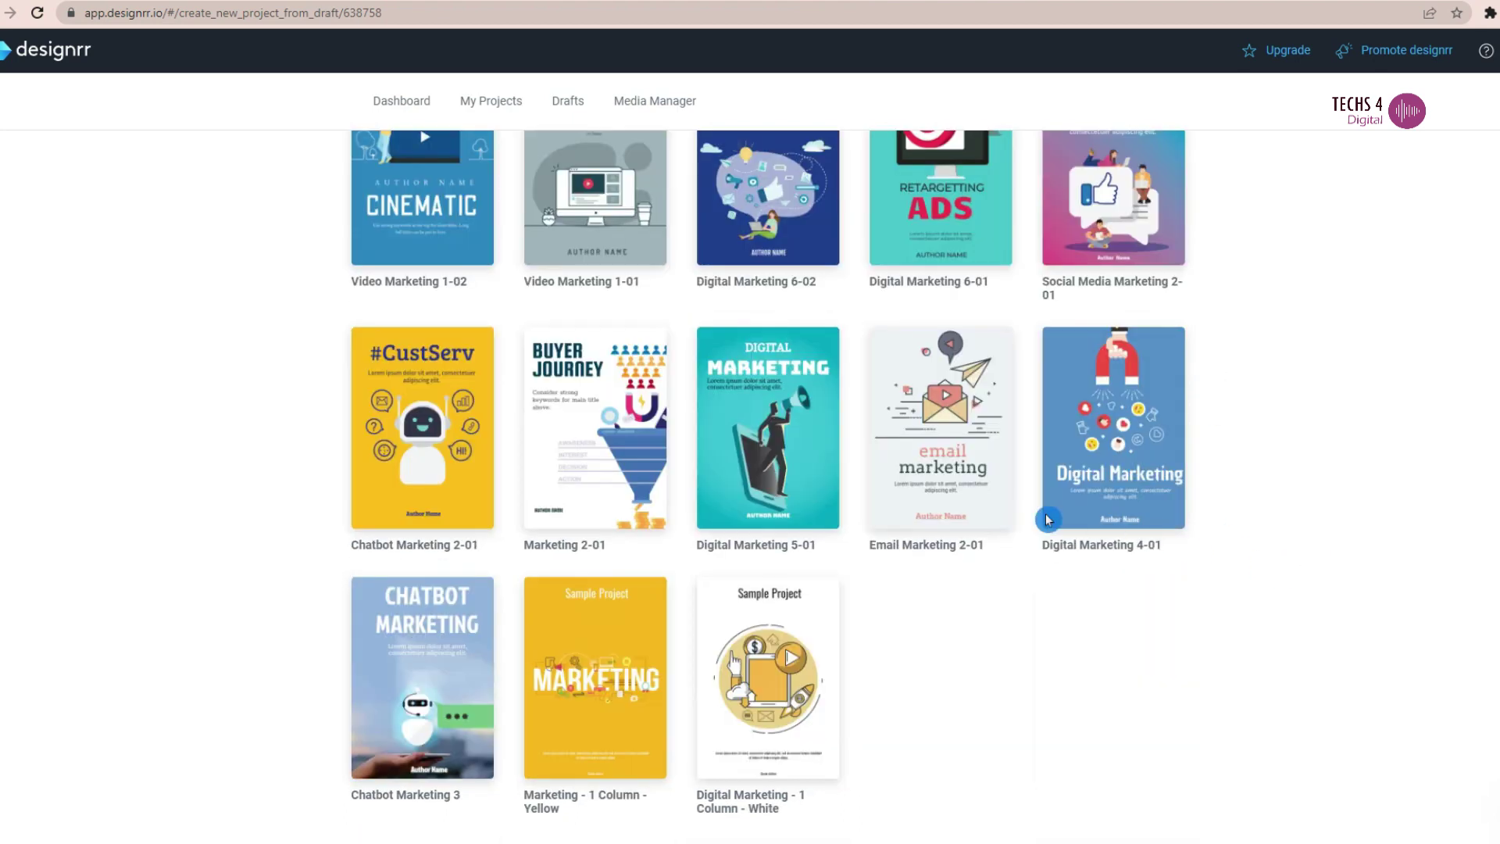
{"action": "mouse_move", "coordinate": [787, 473]}
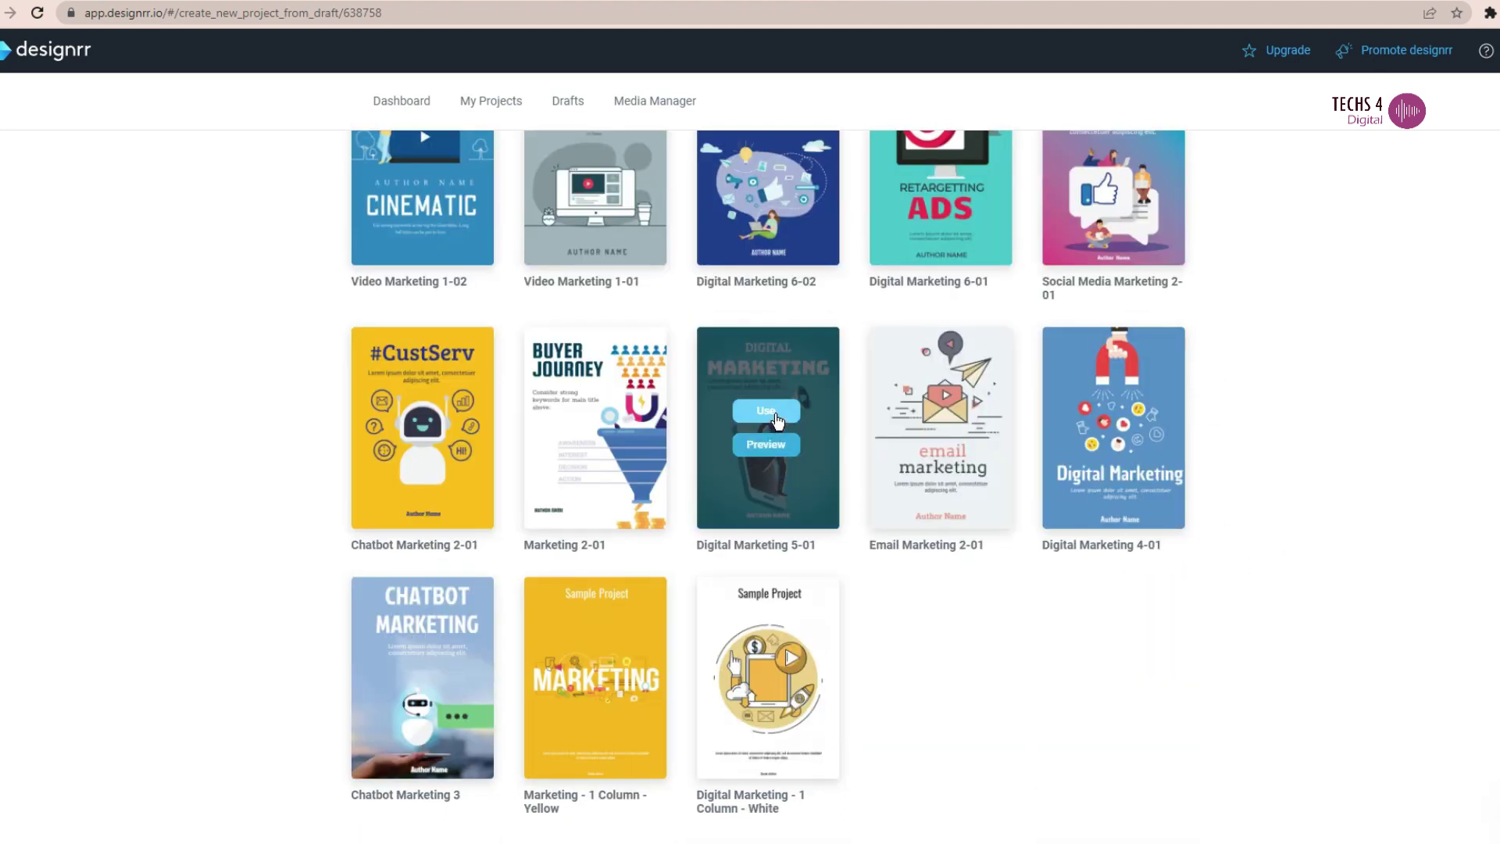
{"action": "left_click", "coordinate": [789, 442]}
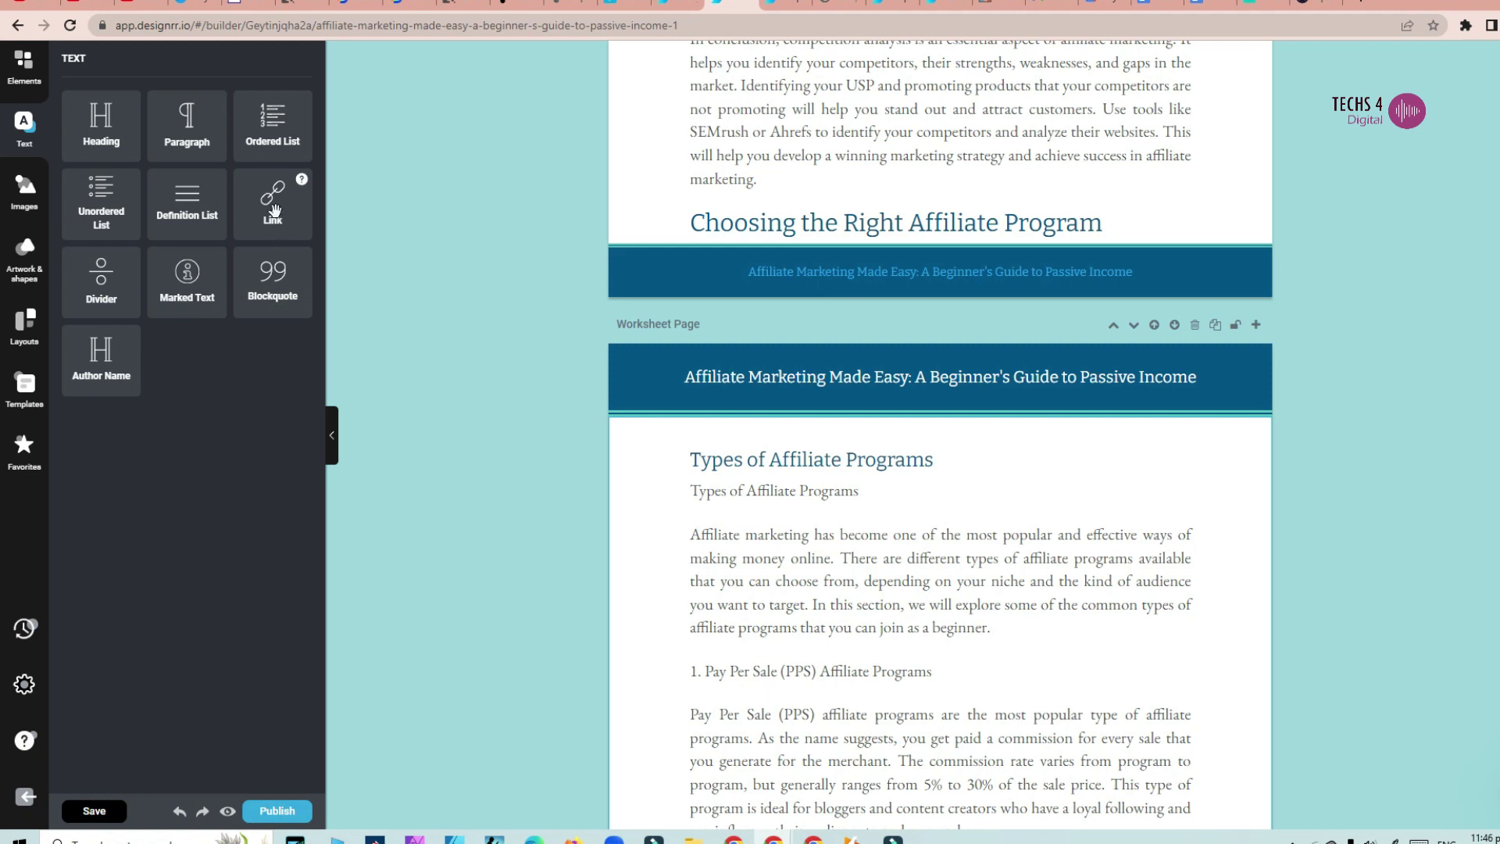
{"action": "left_click_drag", "start_coordinate": [275, 209], "coordinate": [859, 492]}
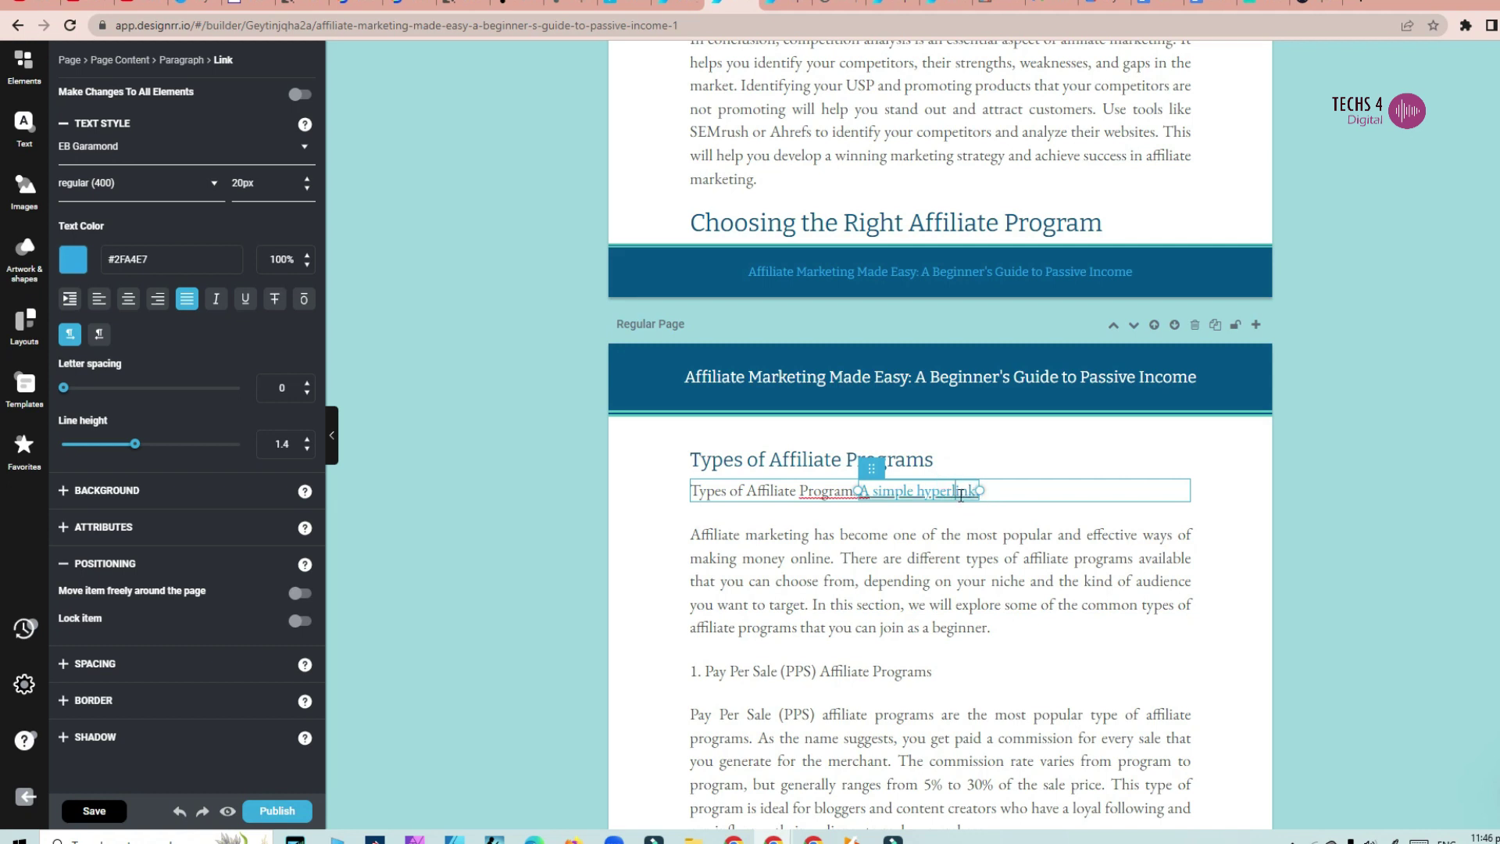
{"action": "key", "text": "ctrl+z"}
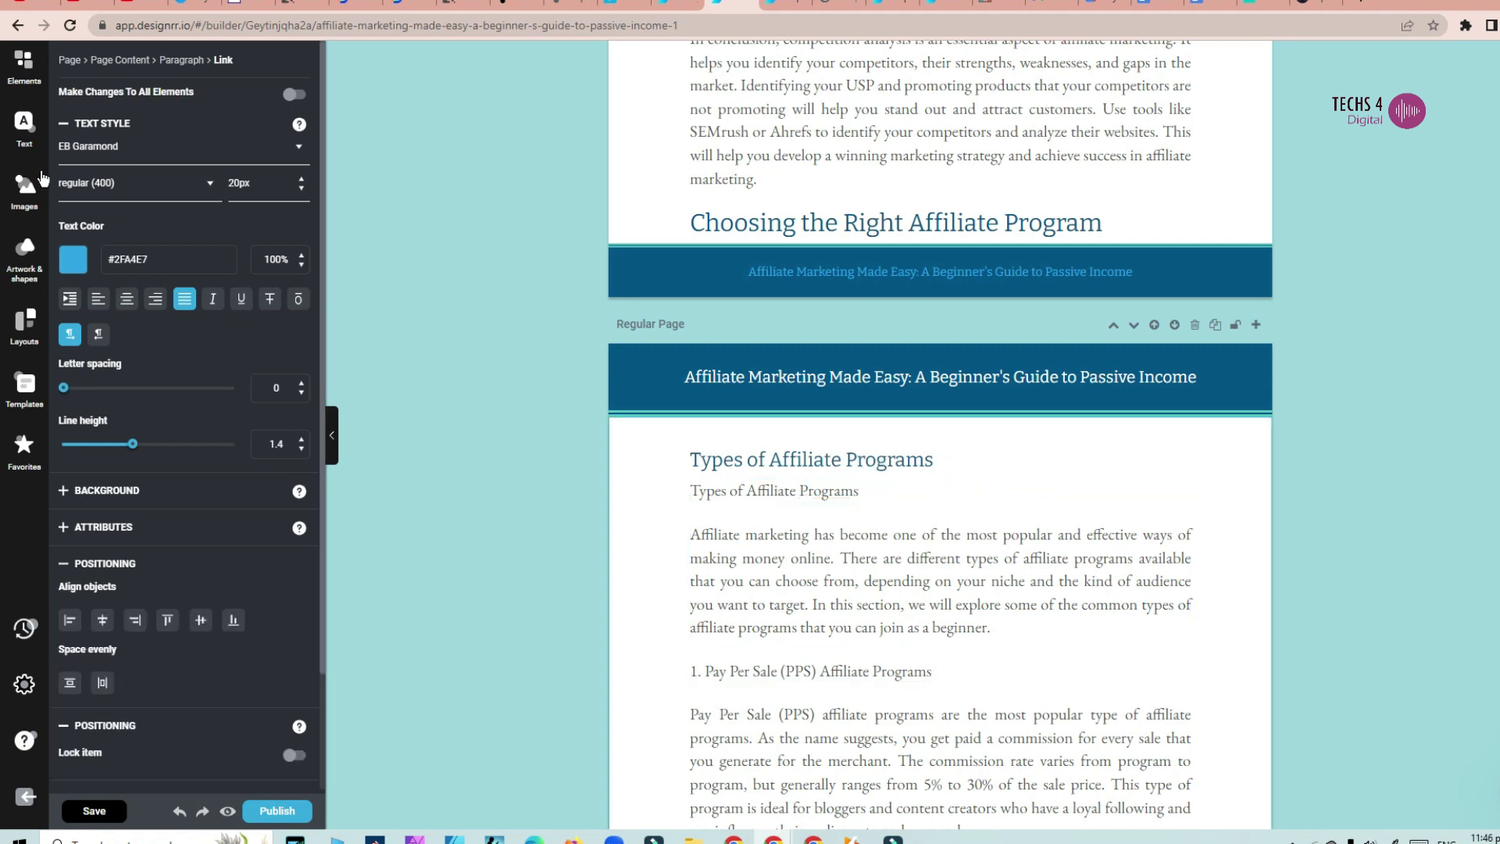
{"action": "left_click", "coordinate": [1064, 523]}
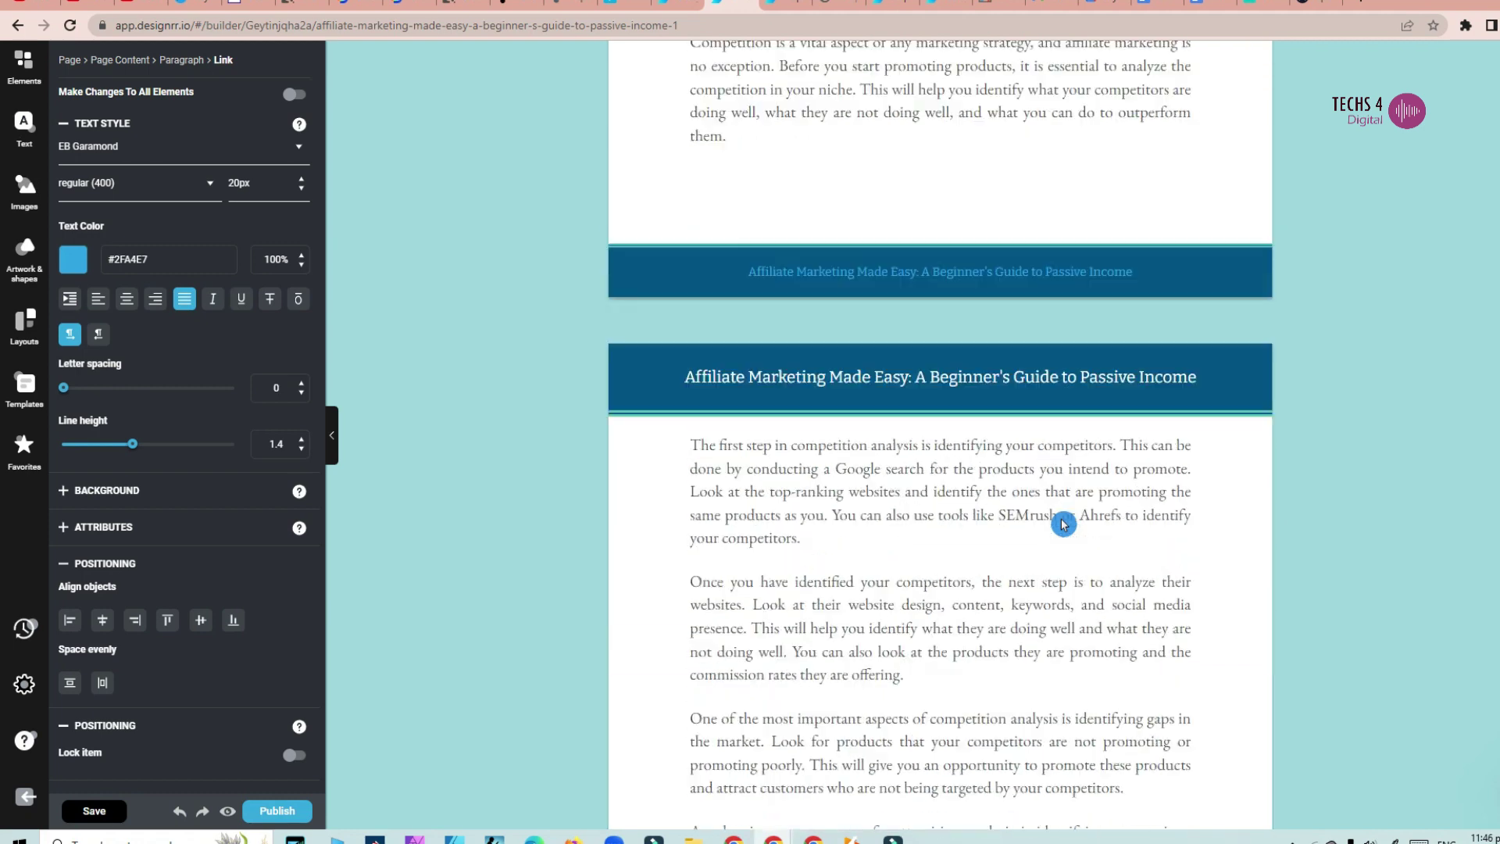
{"action": "left_click", "coordinate": [24, 324]}
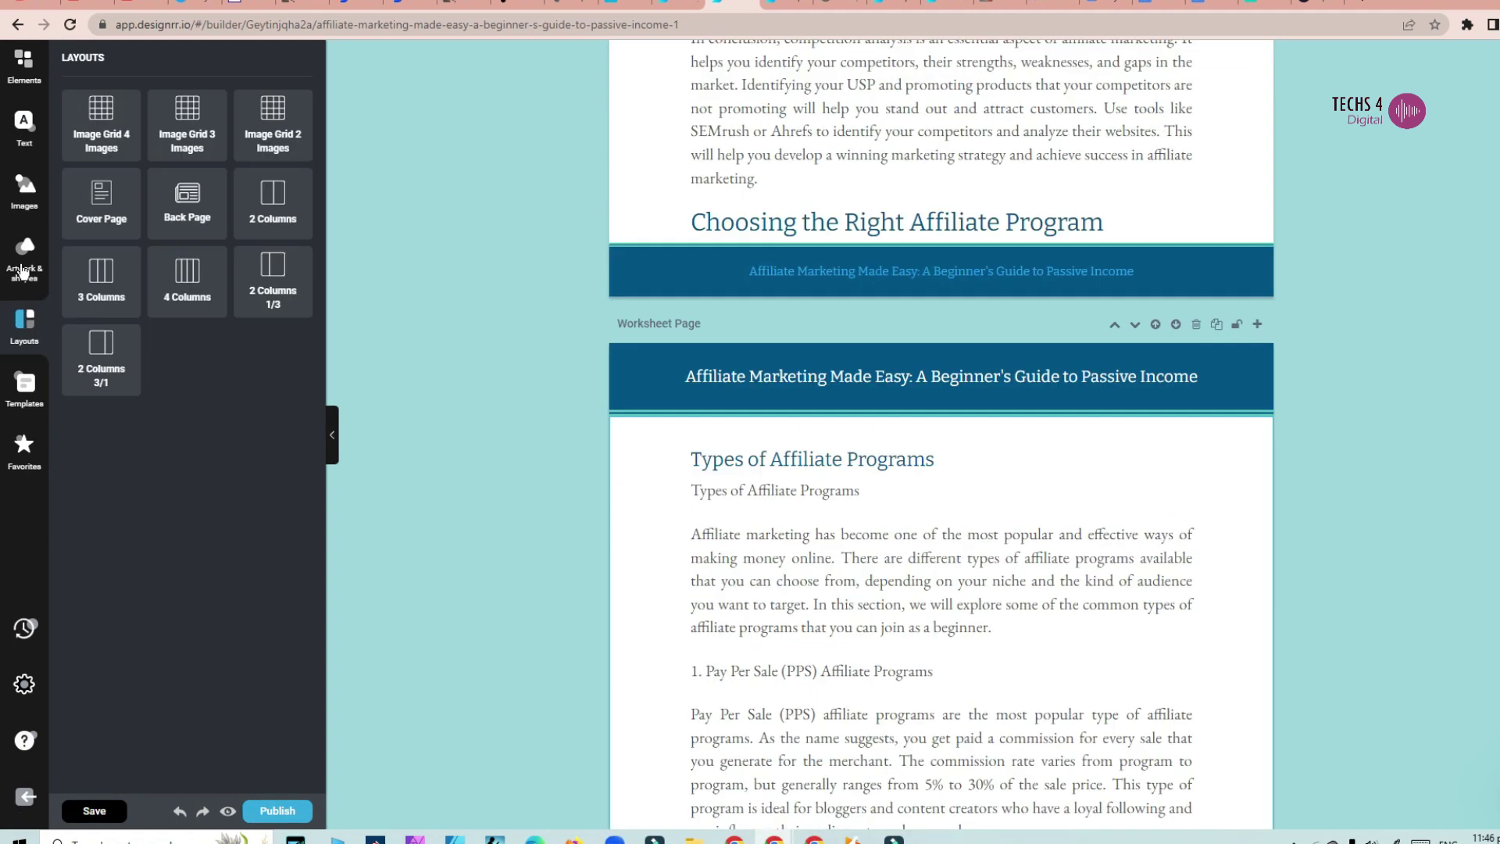
{"action": "left_click", "coordinate": [21, 272]}
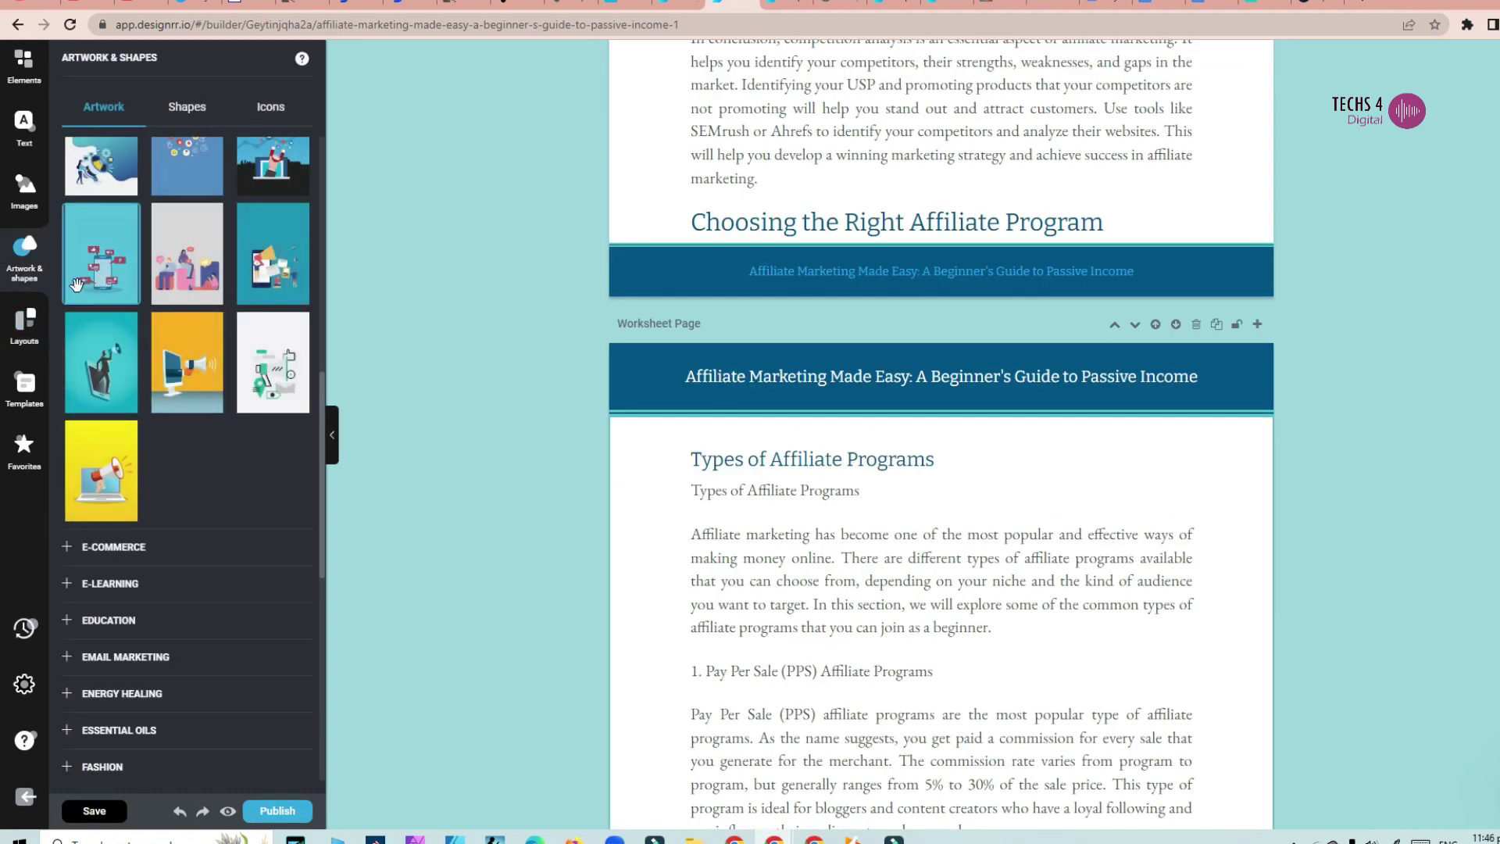
{"action": "left_click", "coordinate": [21, 193]}
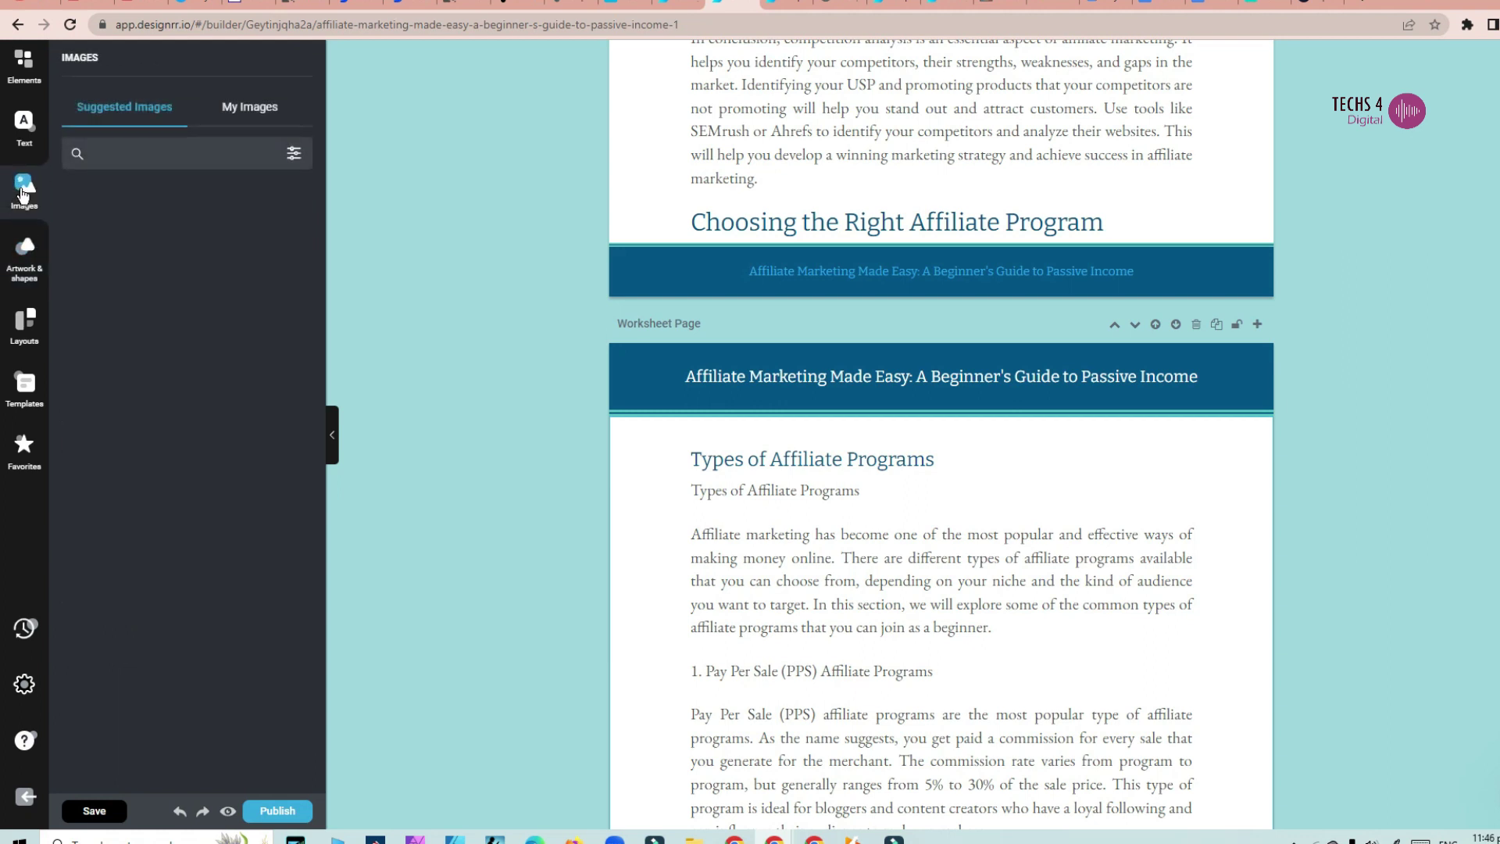
{"action": "left_click", "coordinate": [244, 111]}
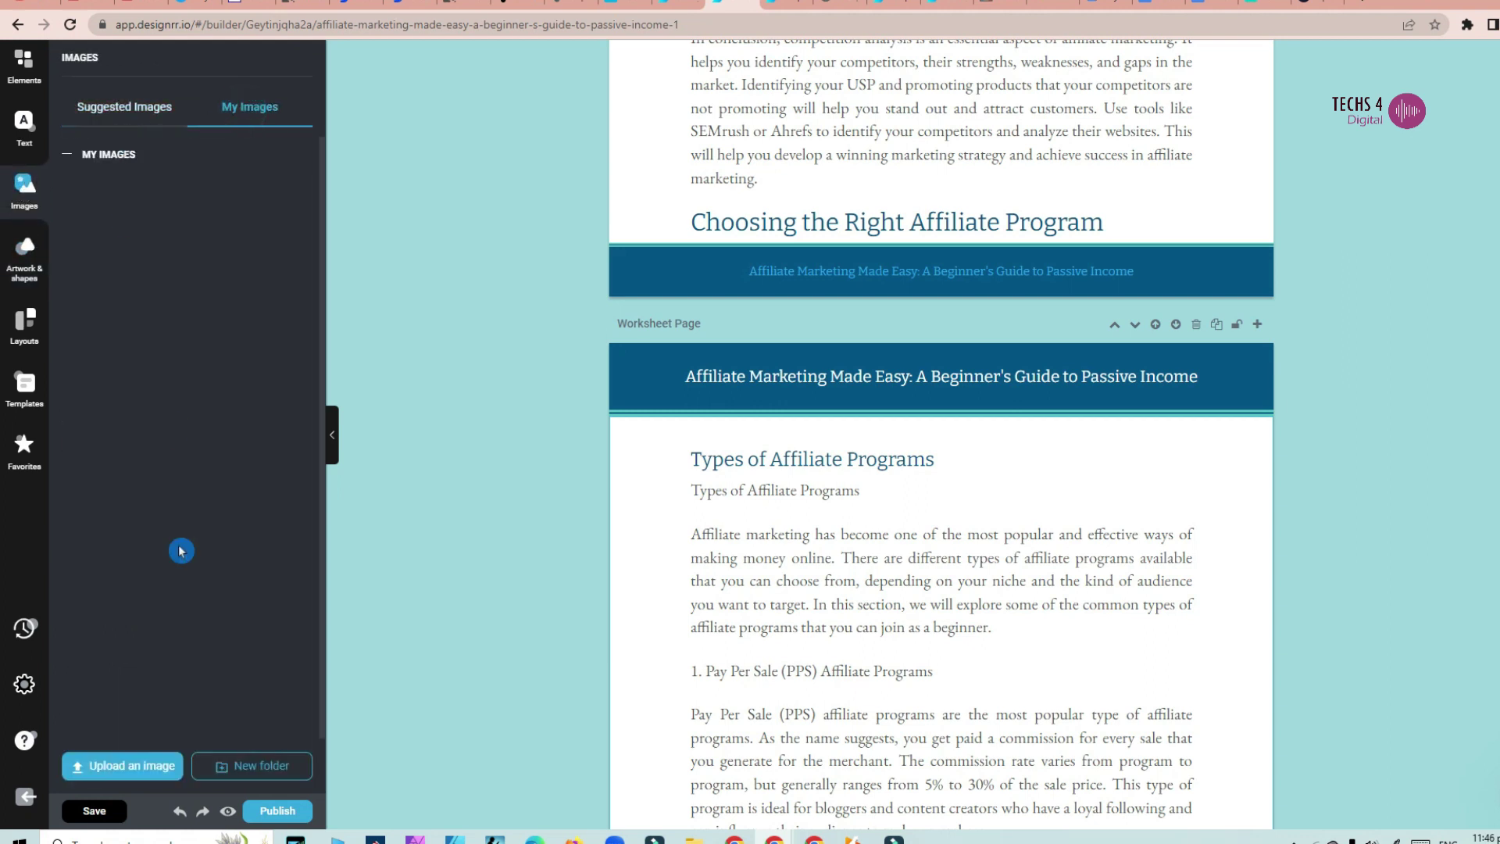
{"action": "left_click", "coordinate": [136, 769]}
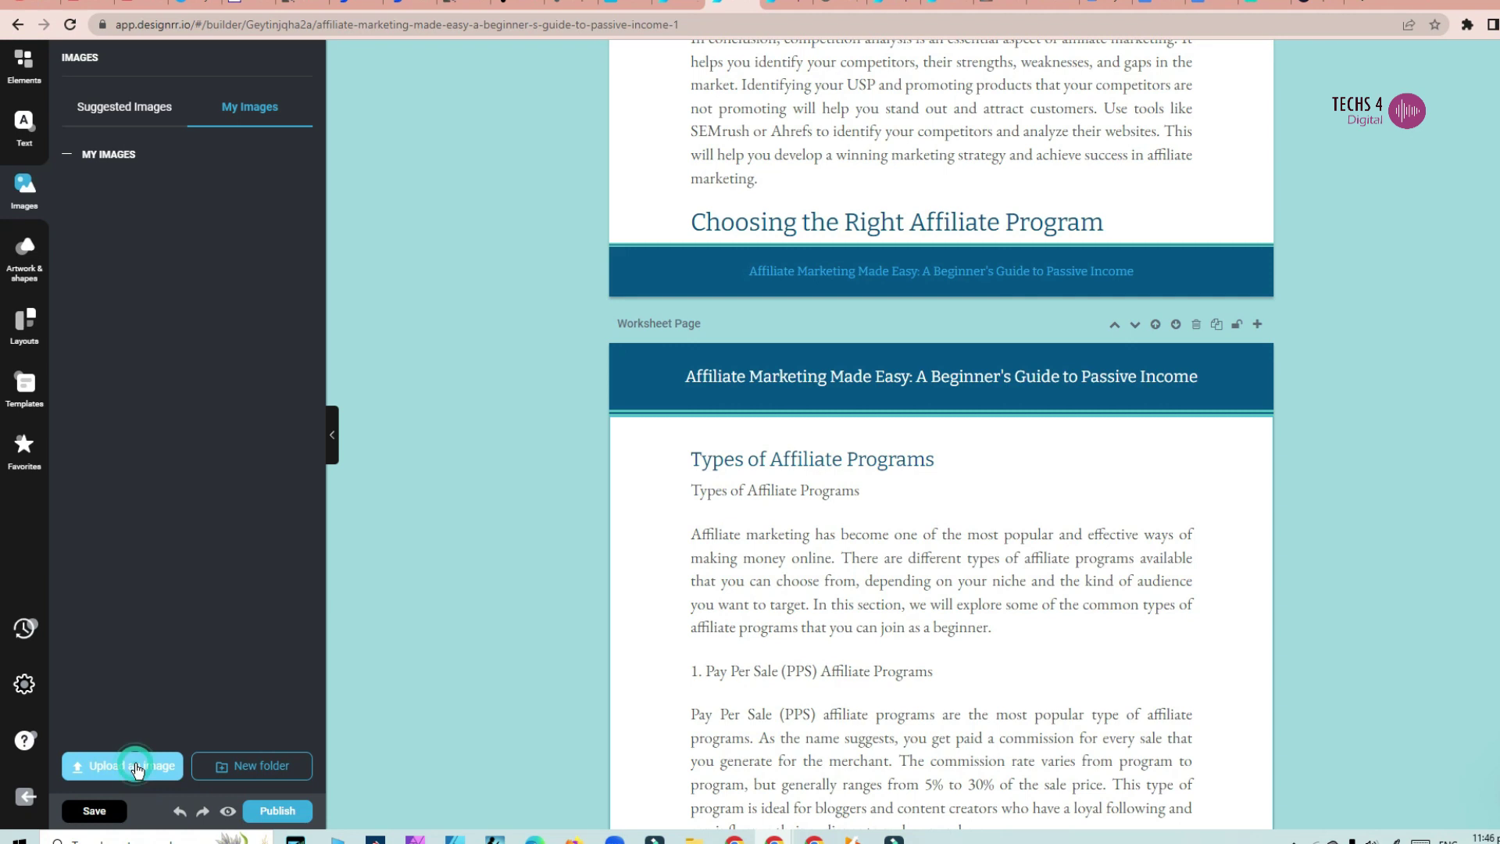
{"action": "left_click", "coordinate": [1037, 109]}
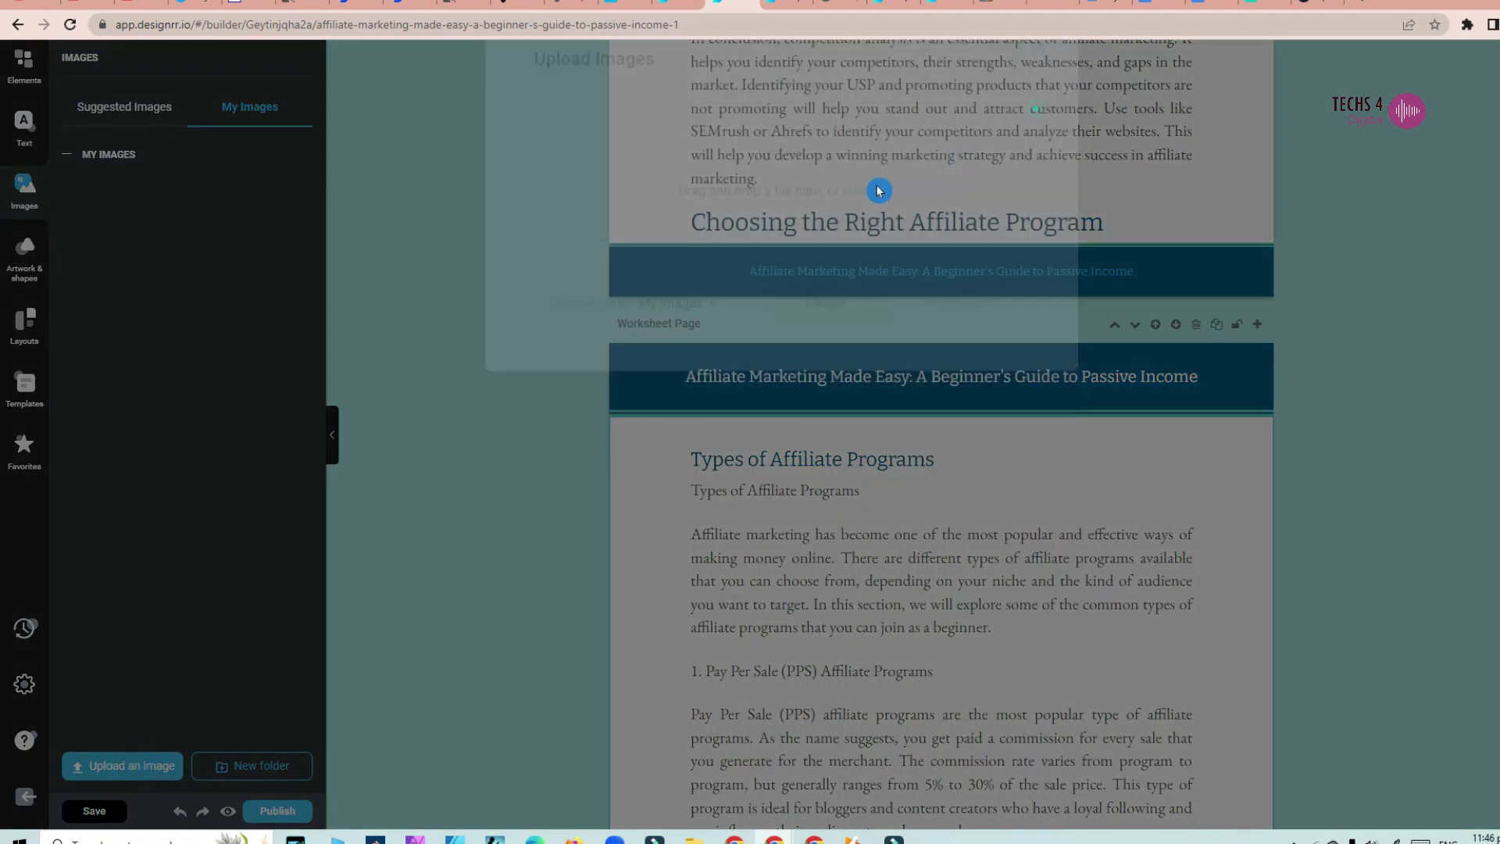
{"action": "left_click", "coordinate": [24, 144]}
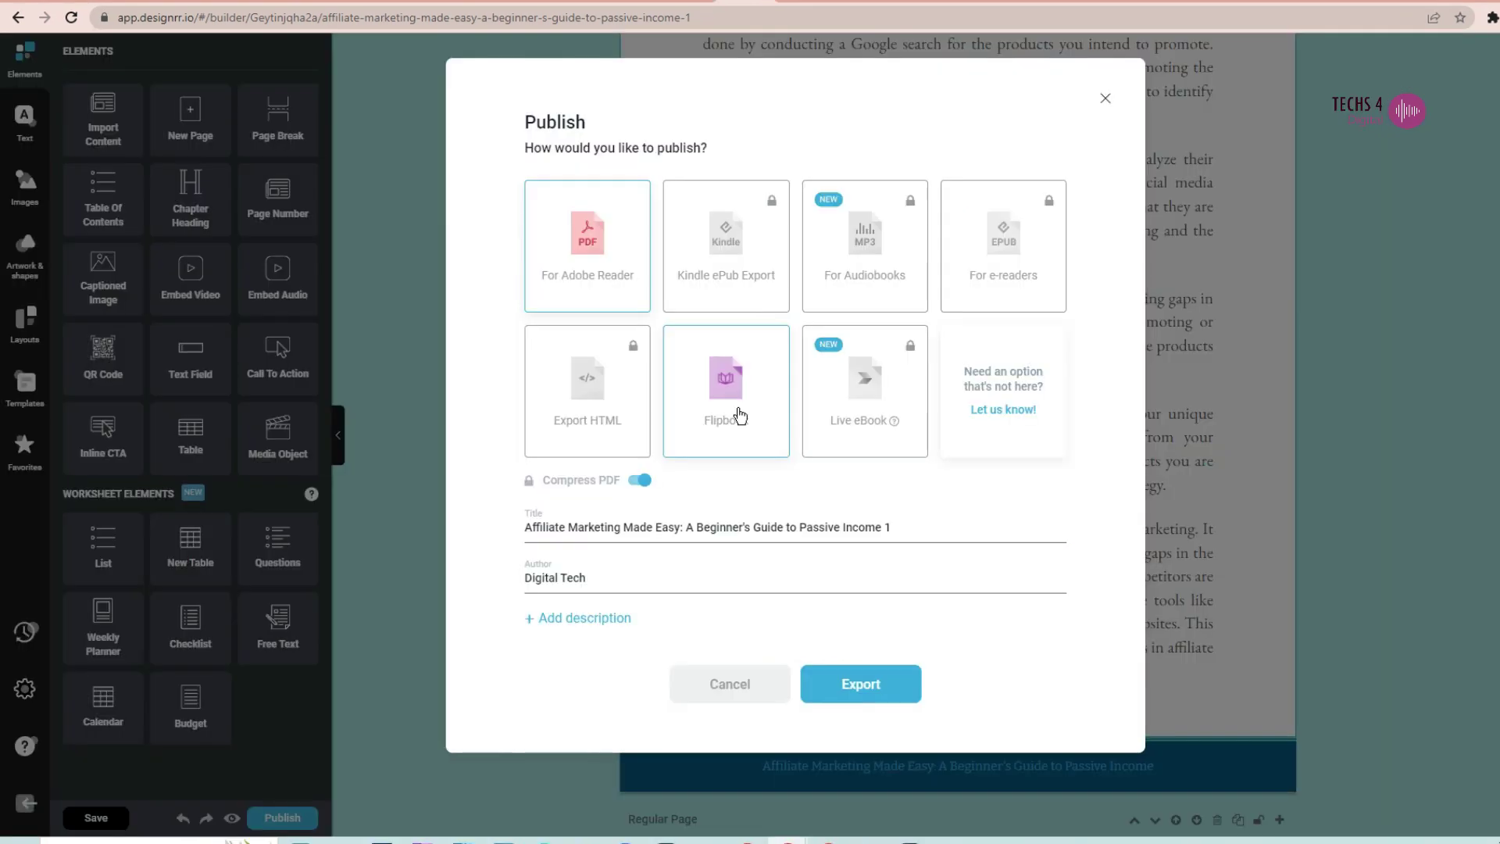
- Choose Flipbook as the publishing format and generate its embed code with a 600-high preview
{"action": "left_click", "coordinate": [739, 415]}
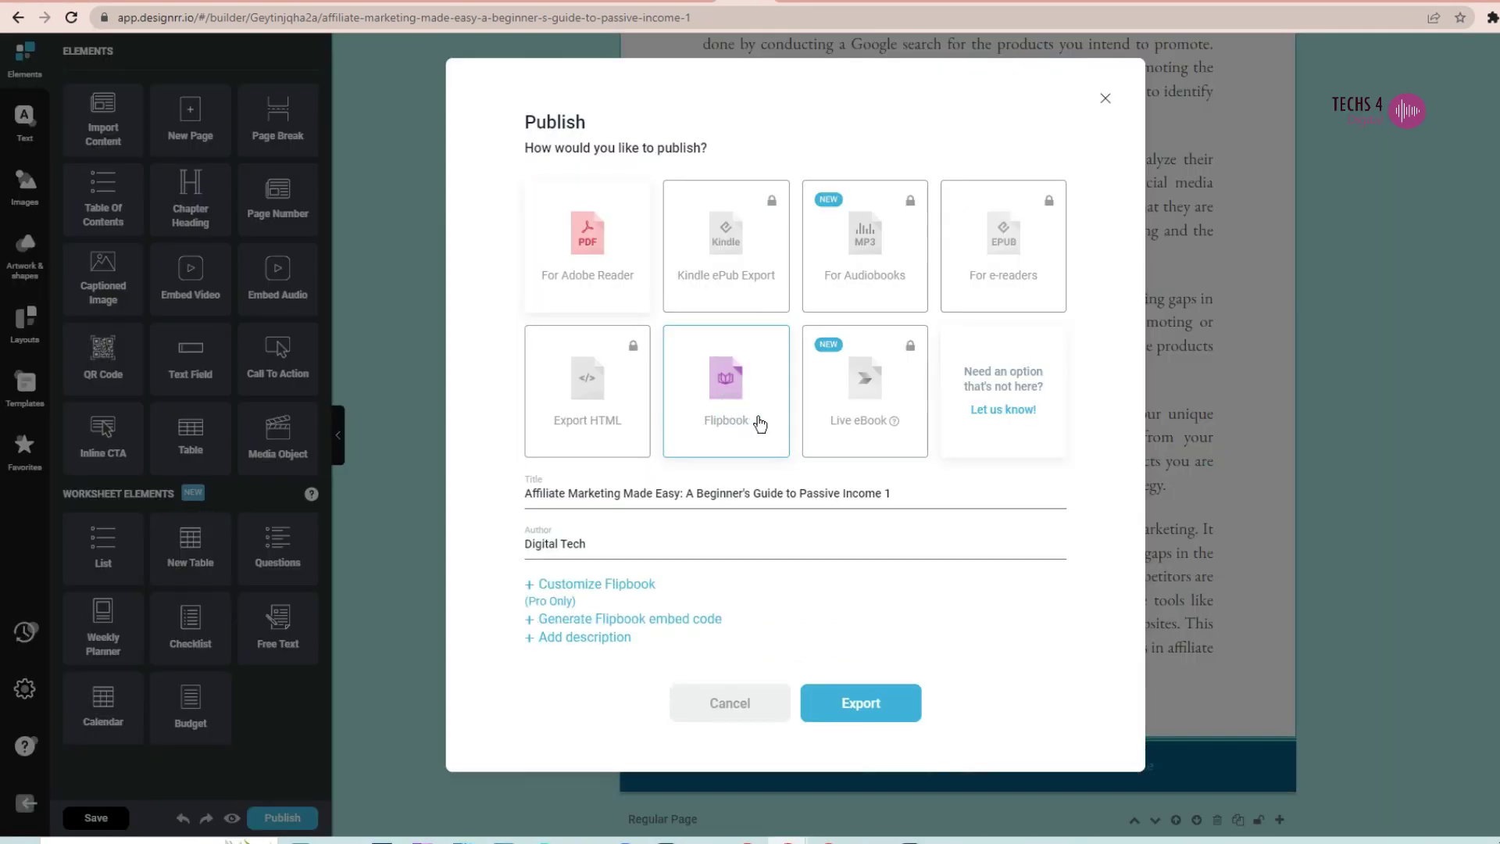
{"action": "left_click", "coordinate": [615, 269]}
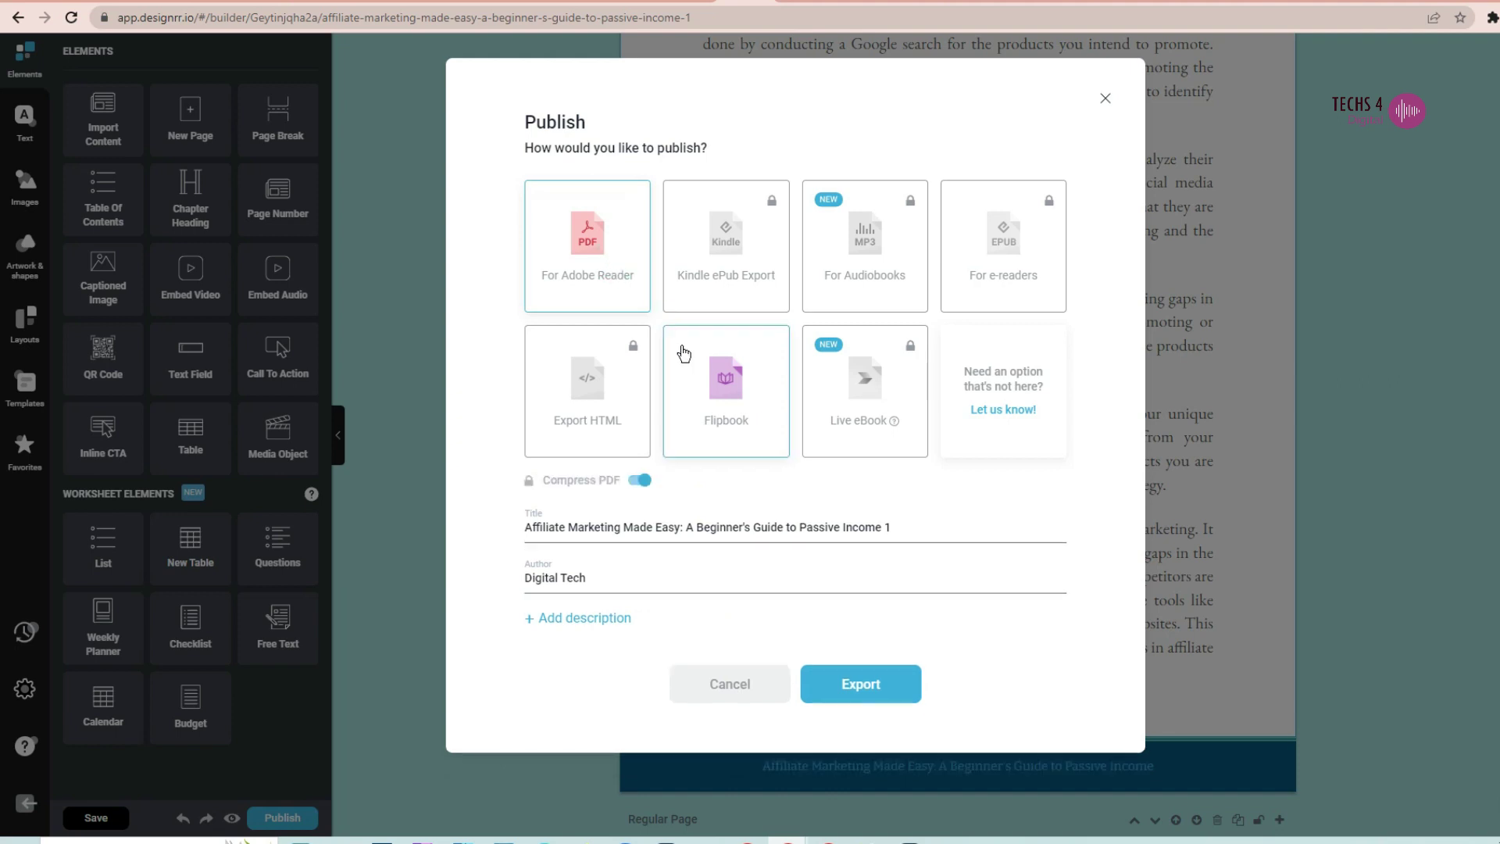
{"action": "left_click", "coordinate": [711, 402]}
{"action": "left_click", "coordinate": [581, 604]}
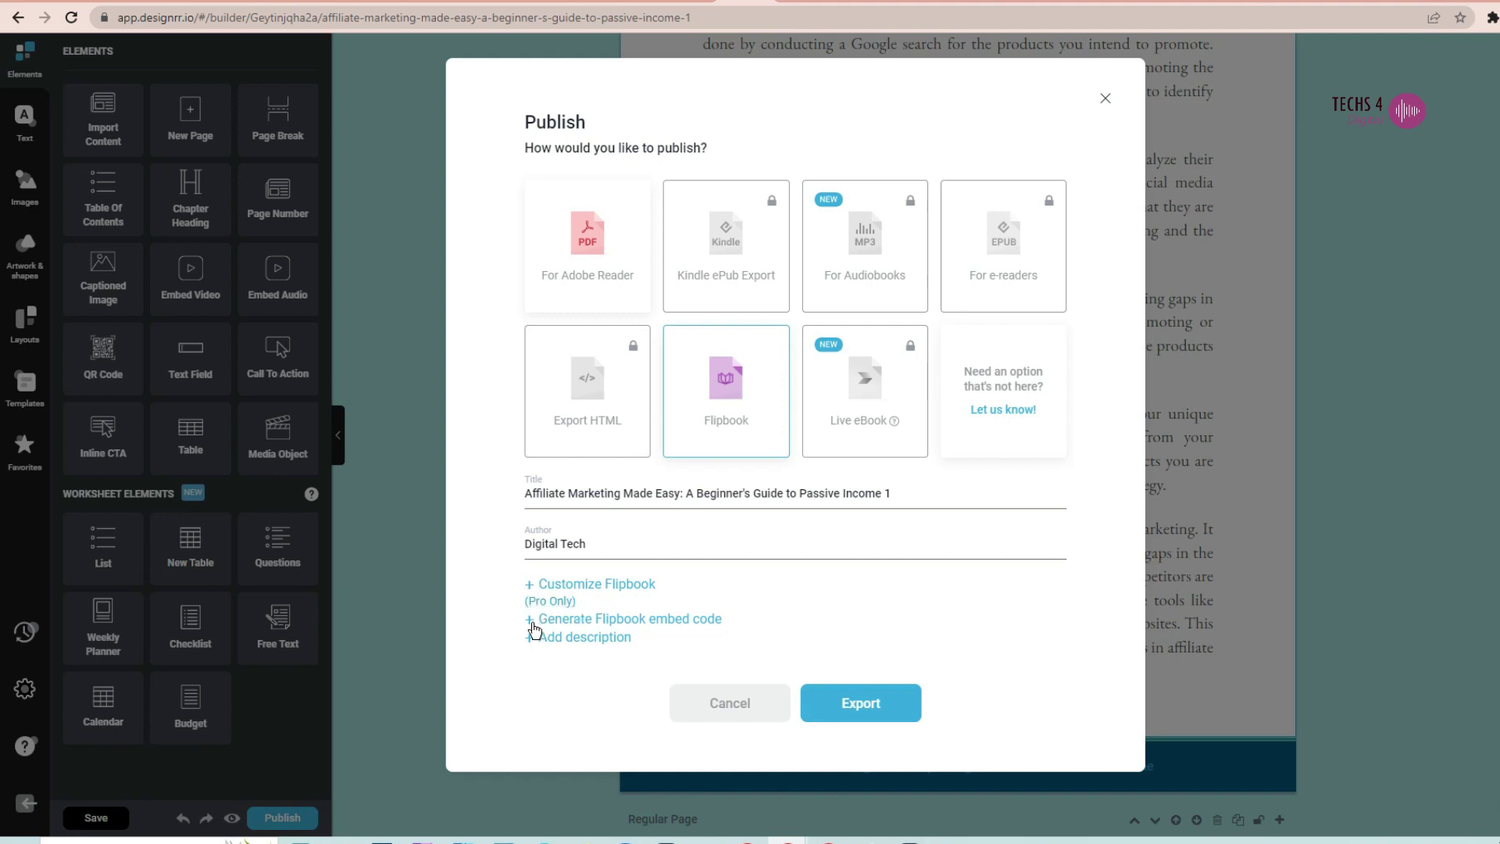
{"action": "left_click", "coordinate": [857, 679]}
{"action": "left_click", "coordinate": [528, 622]}
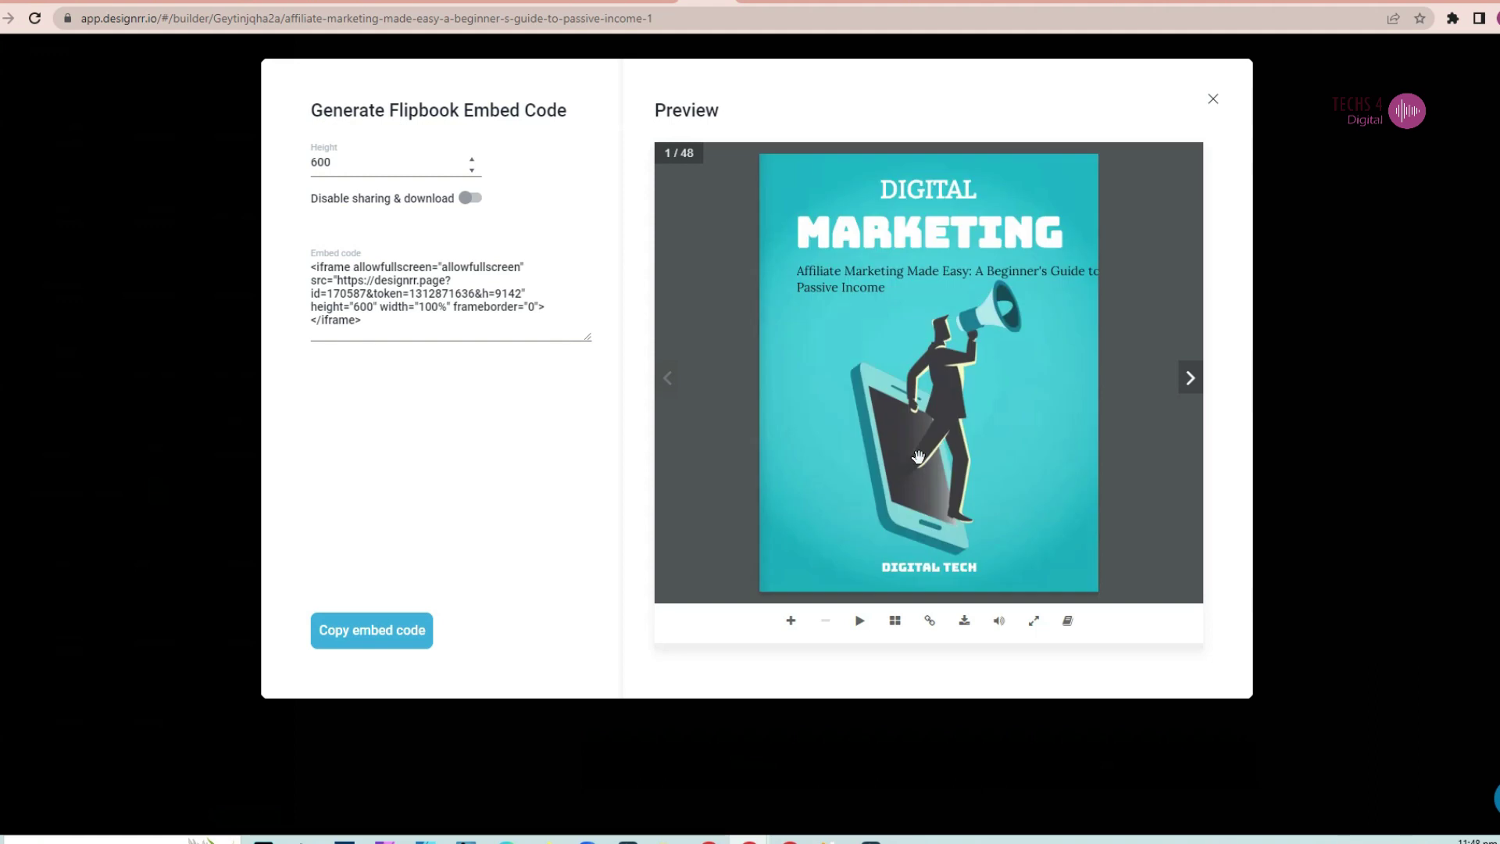
- Turn the flipbook preview forward to the table of contents page
{"action": "left_click", "coordinate": [1188, 387]}
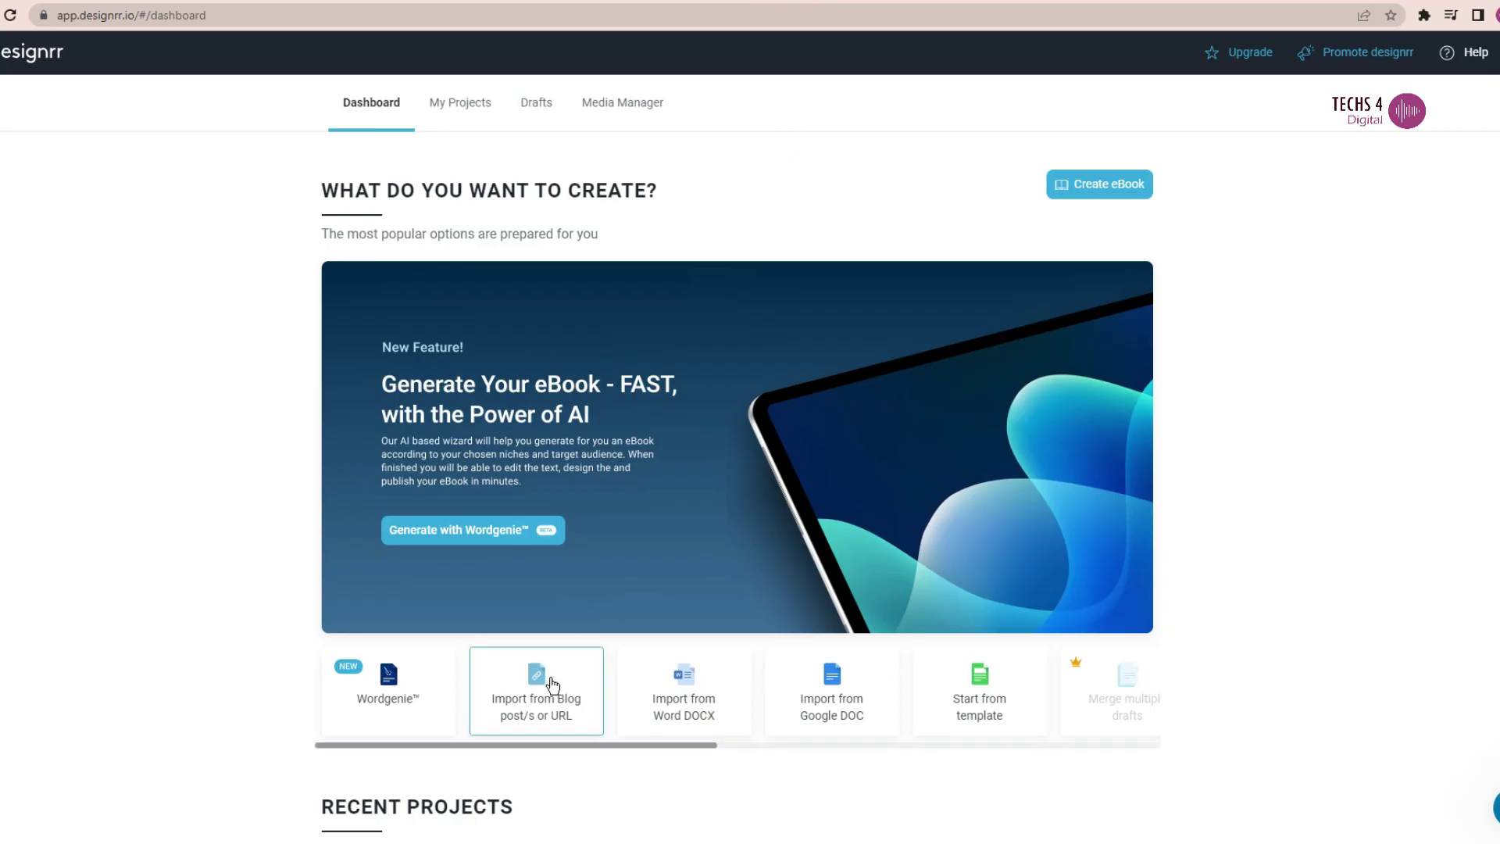
- Import the YouTube ranking blog post by pasting its URL and fetching its content
{"action": "left_click", "coordinate": [552, 685]}
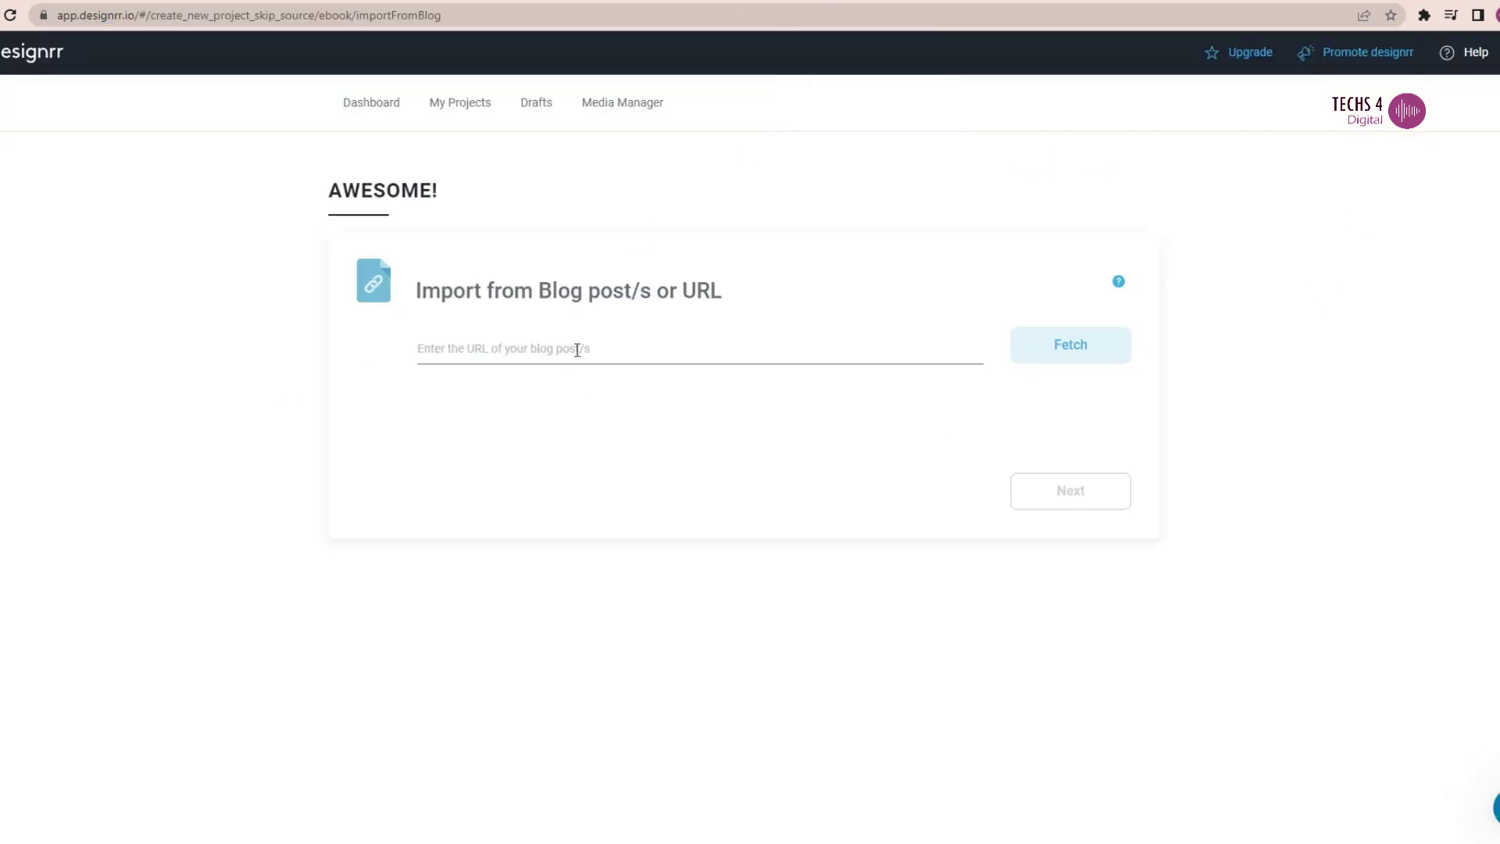
{"action": "left_click", "coordinate": [570, 348]}
{"action": "type", "text": "https://techs4digital.com/rank-your-videos-on-youtube/"}
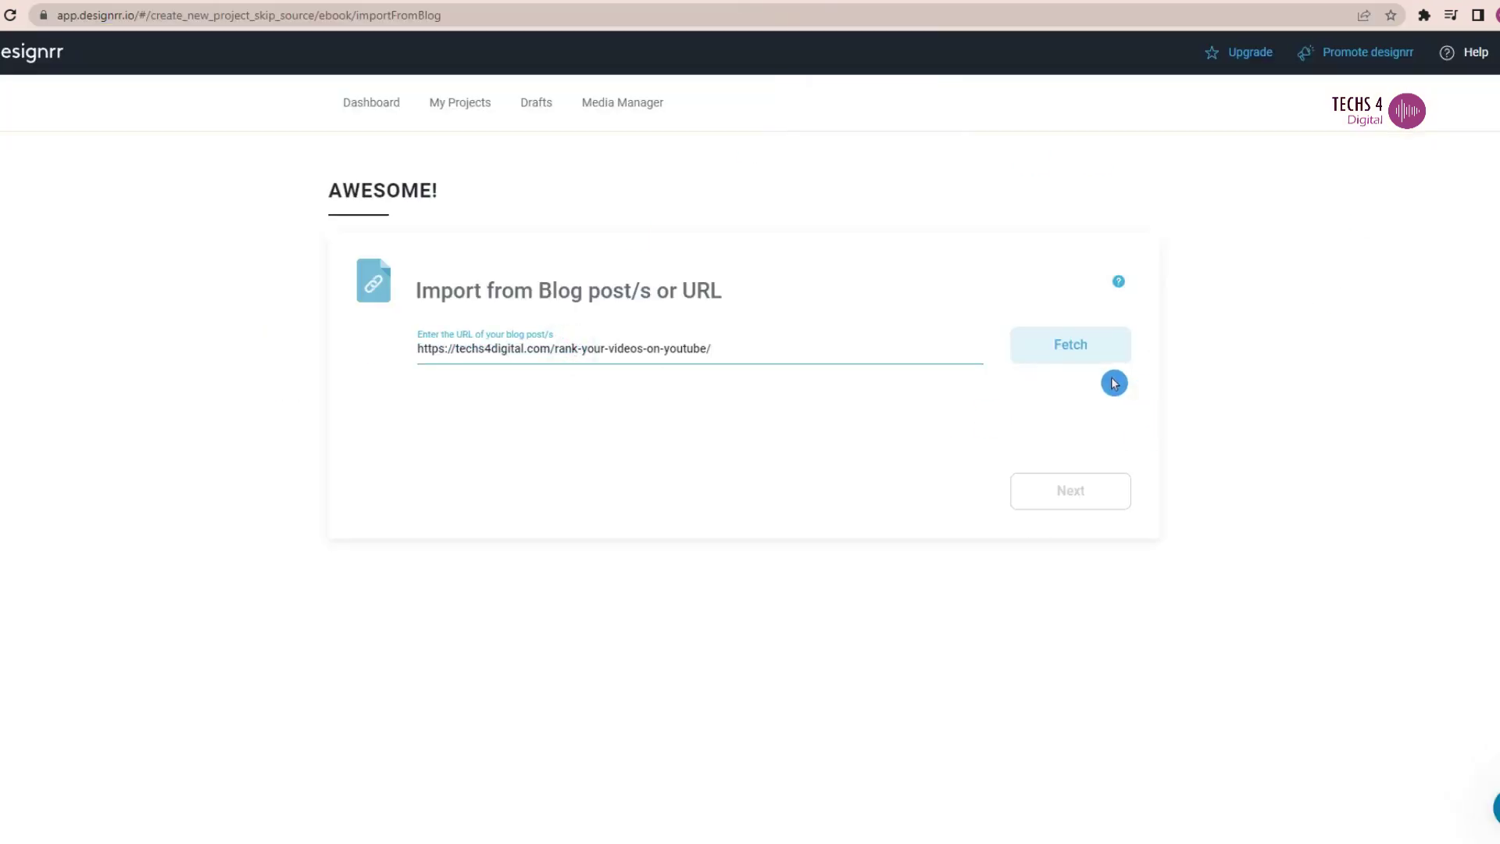
{"action": "left_click", "coordinate": [1078, 346]}
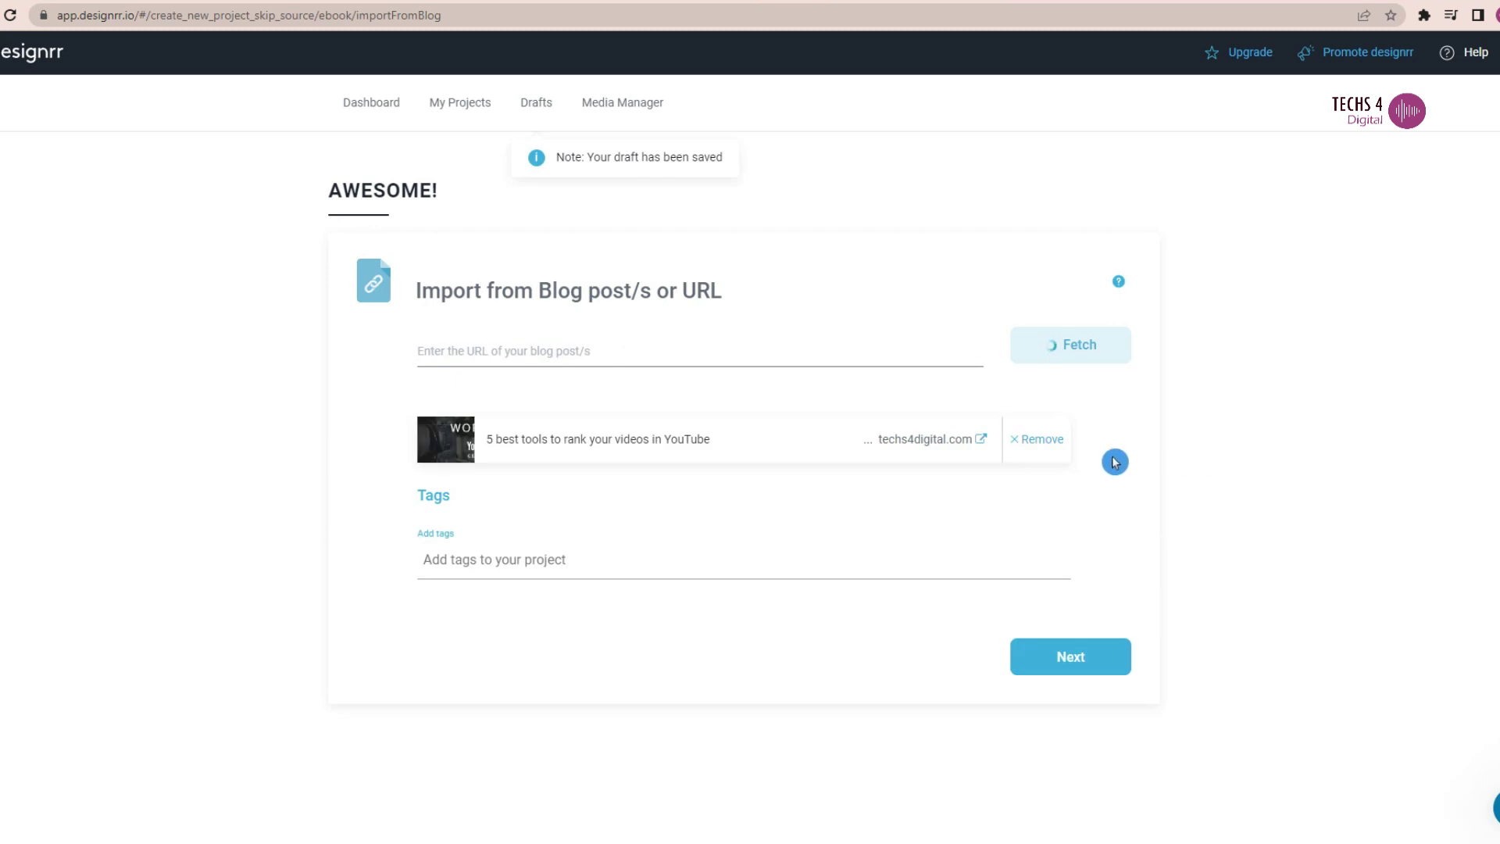
{"action": "left_click", "coordinate": [1098, 657]}
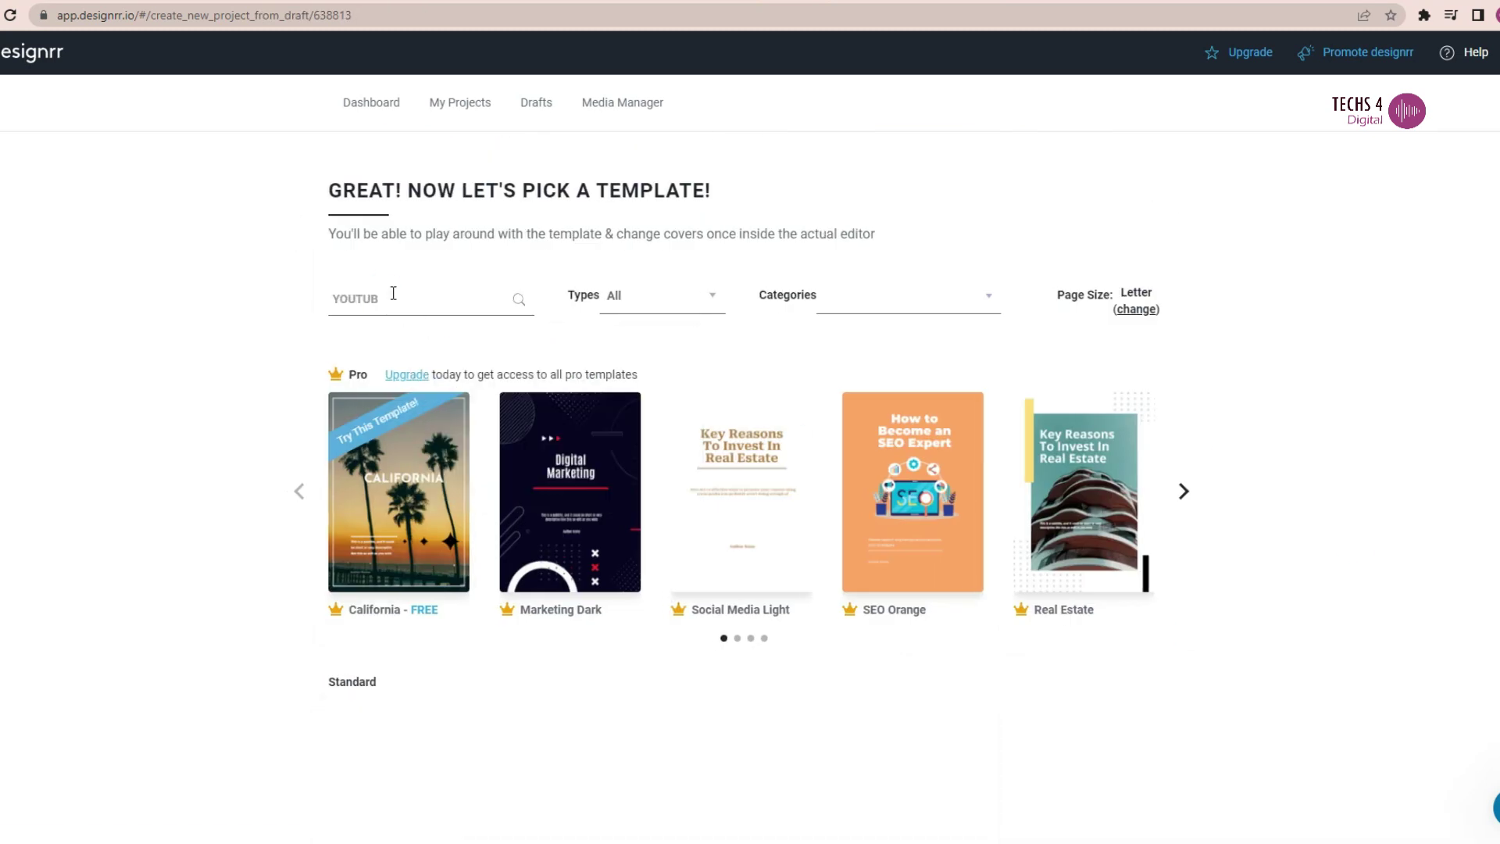
- Scroll the template gallery and start searching templates for a video marketing design
{"action": "mouse_move", "coordinate": [785, 489]}
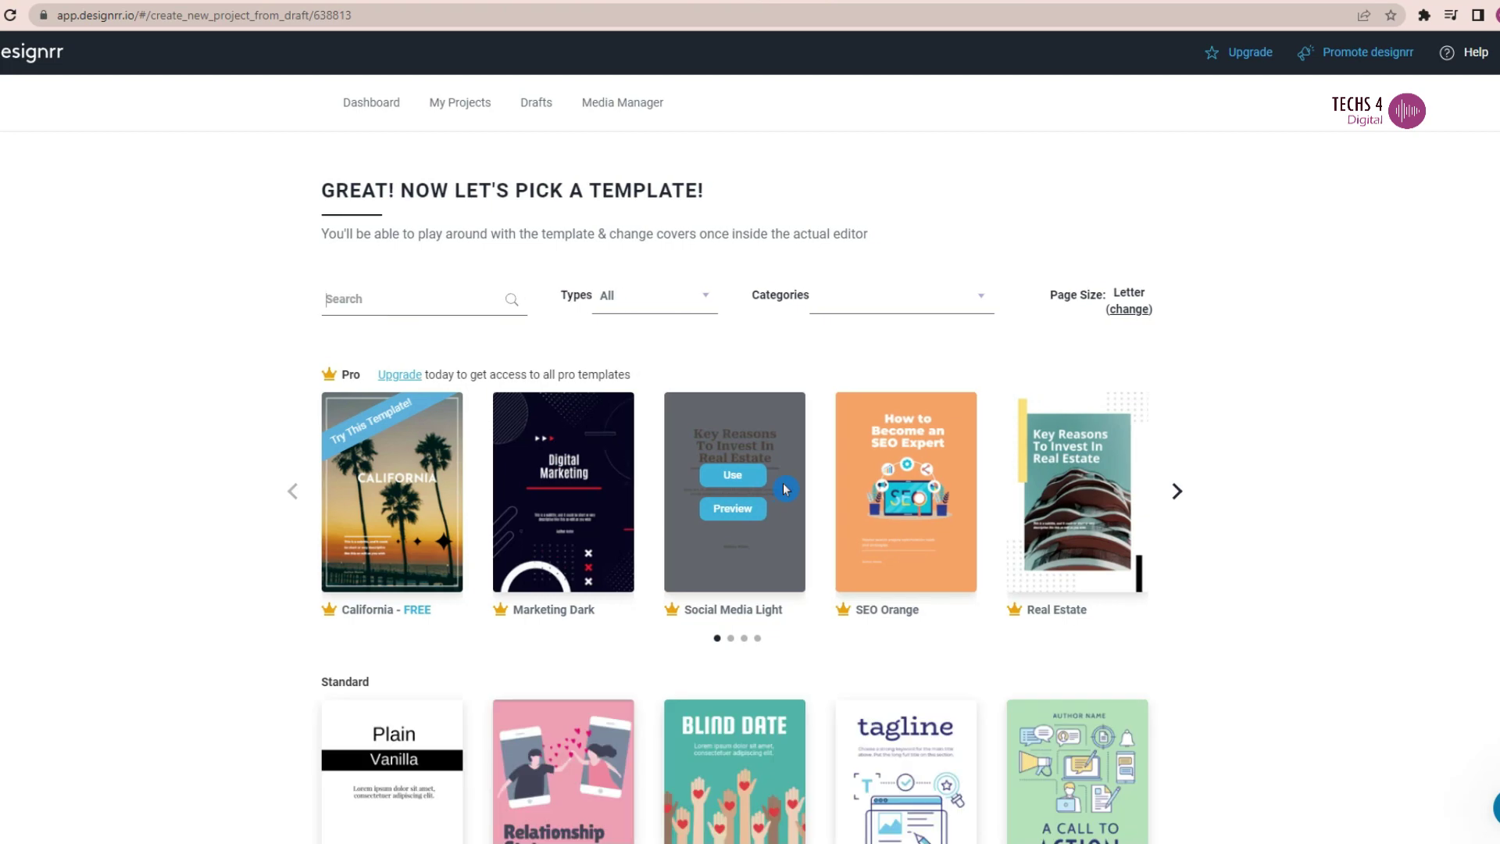
{"action": "scroll", "coordinate": [785, 490], "scroll_direction": "down", "scroll_amount": 15}
{"action": "left_click", "coordinate": [372, 298]}
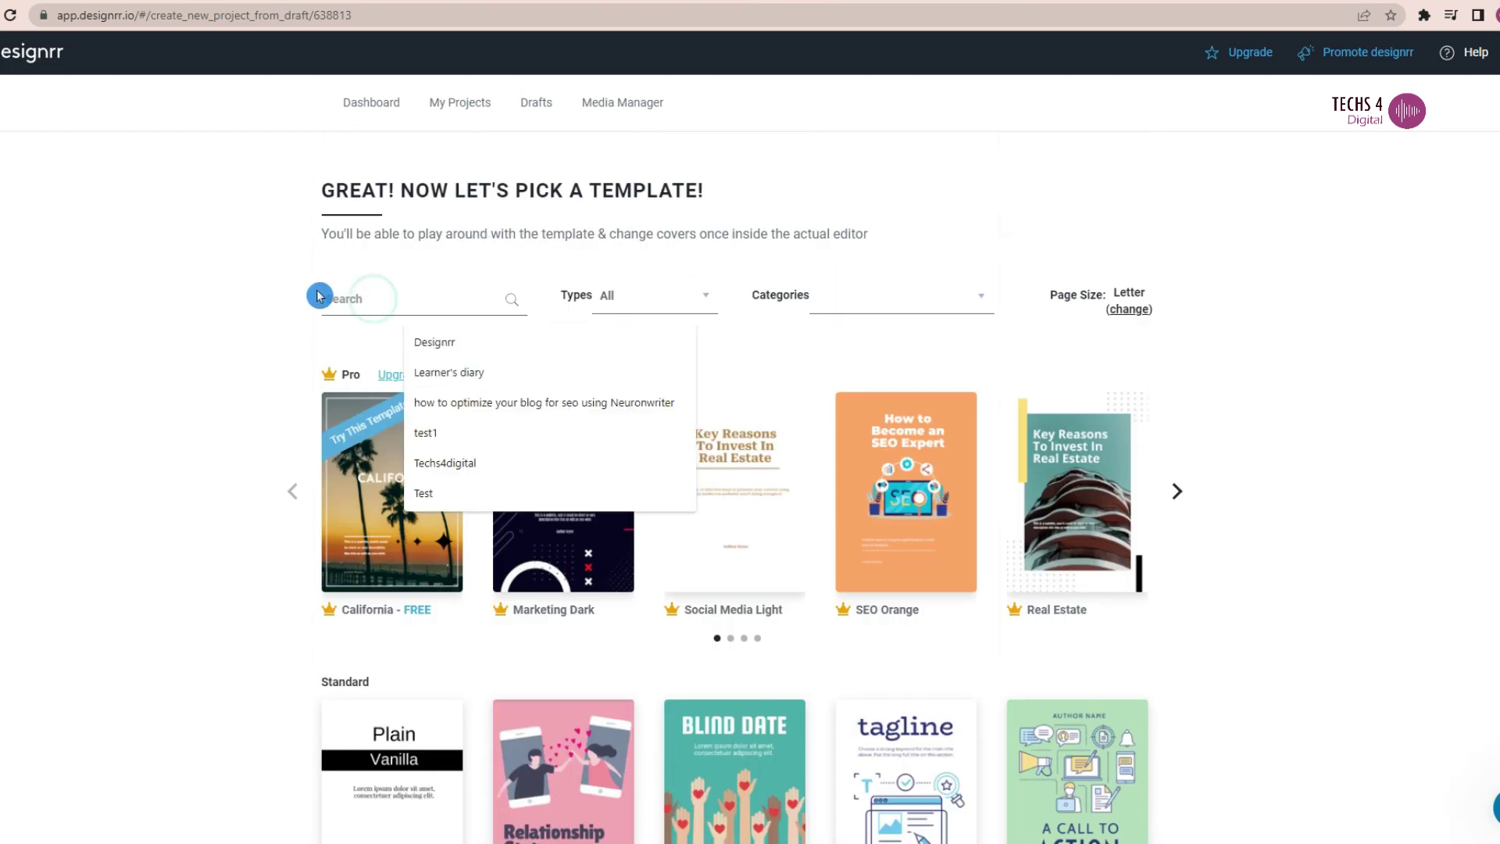
- Apply the video marketing template, then edit the cover title and clear its placeholder paragraph
{"action": "type", "text": "video"}
{"action": "left_click", "coordinate": [566, 666]}
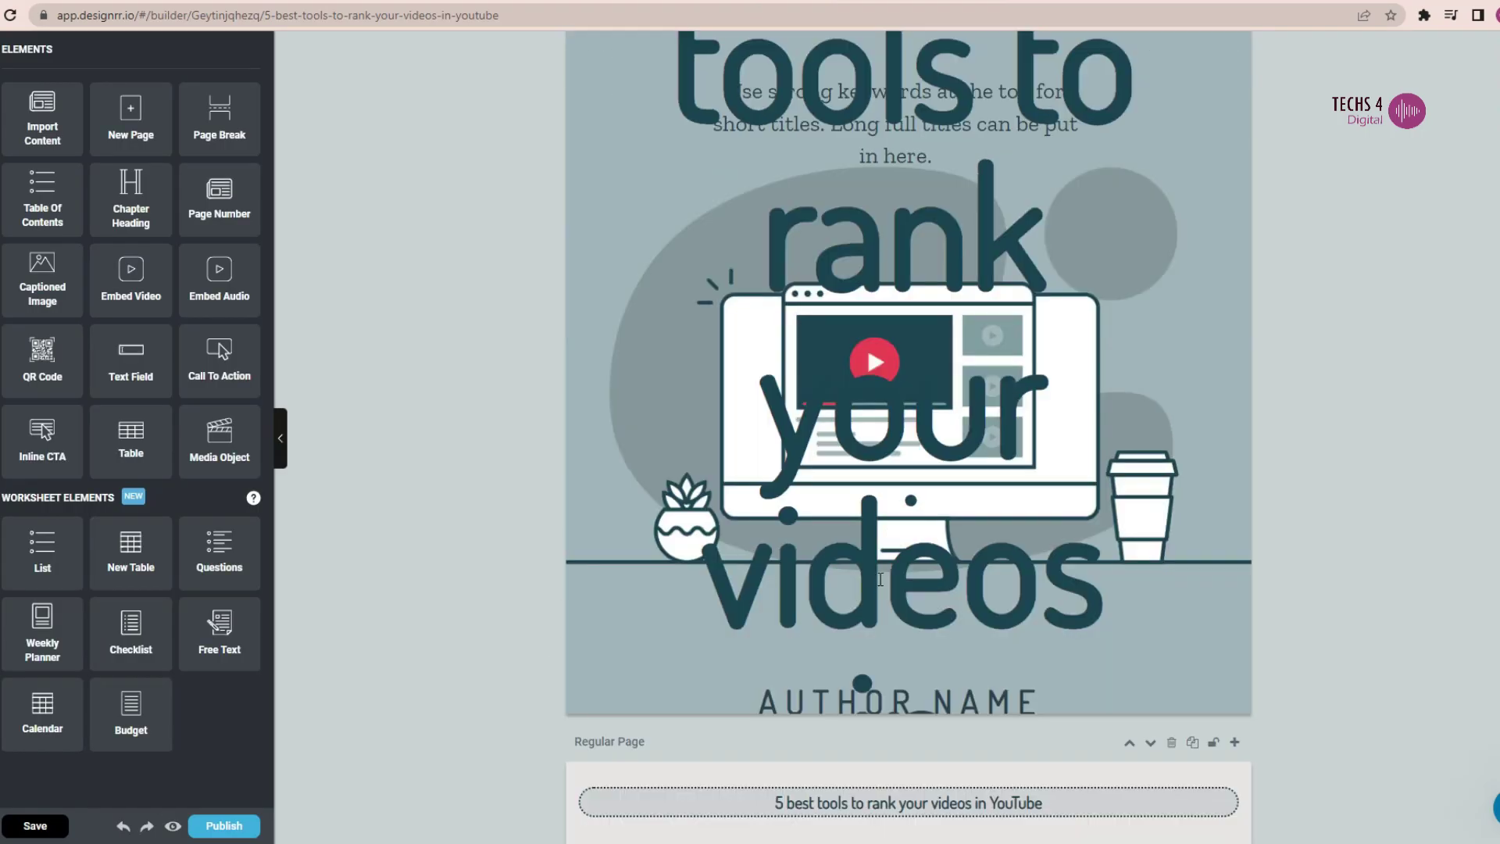
{"action": "left_click", "coordinate": [879, 579]}
{"action": "double_click", "coordinate": [1031, 121]}
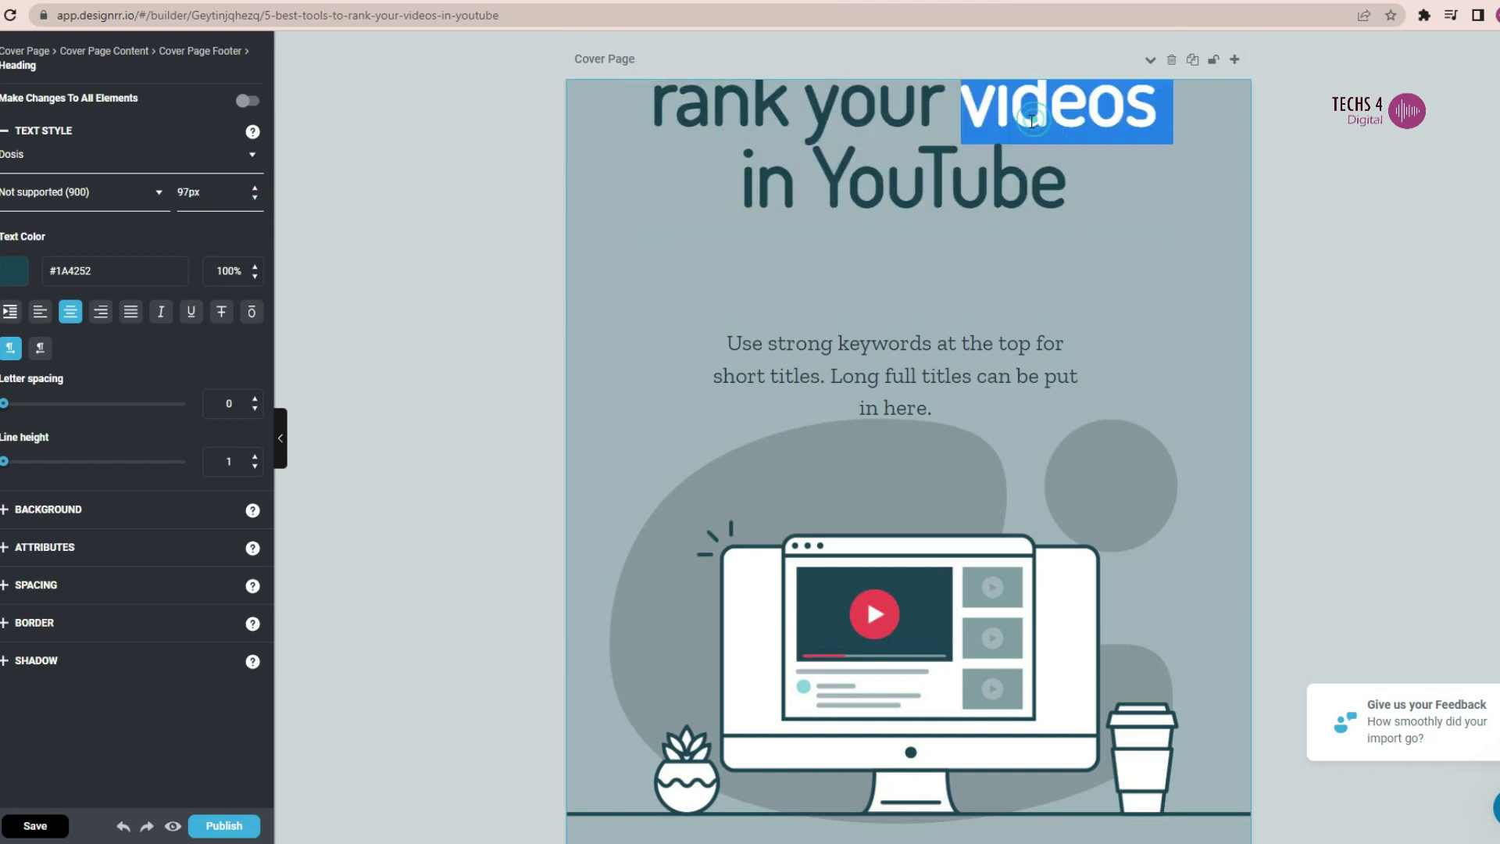
{"action": "left_click", "coordinate": [763, 274]}
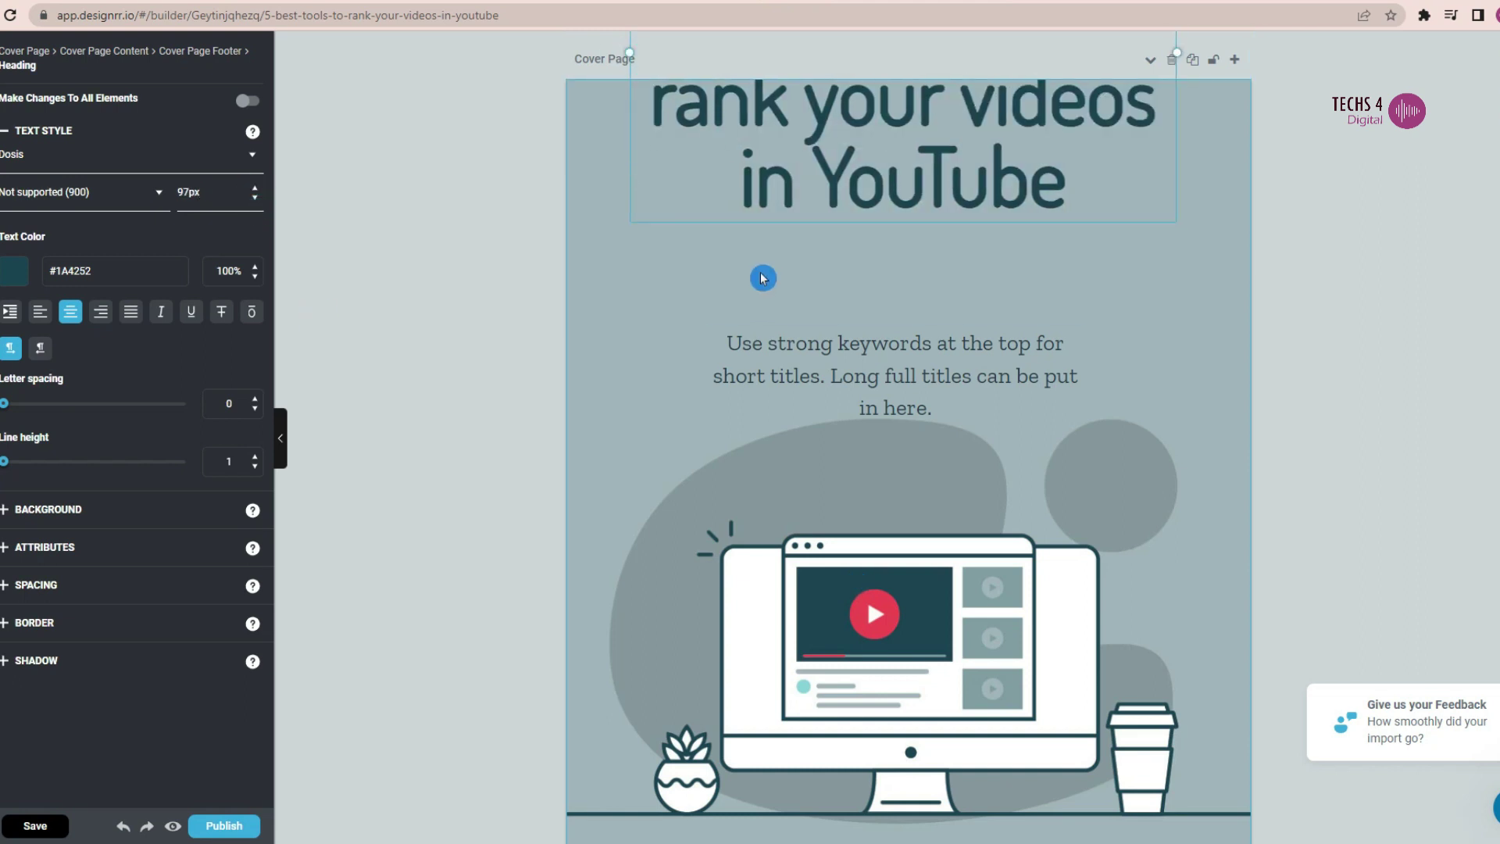
{"action": "left_click", "coordinate": [853, 151]}
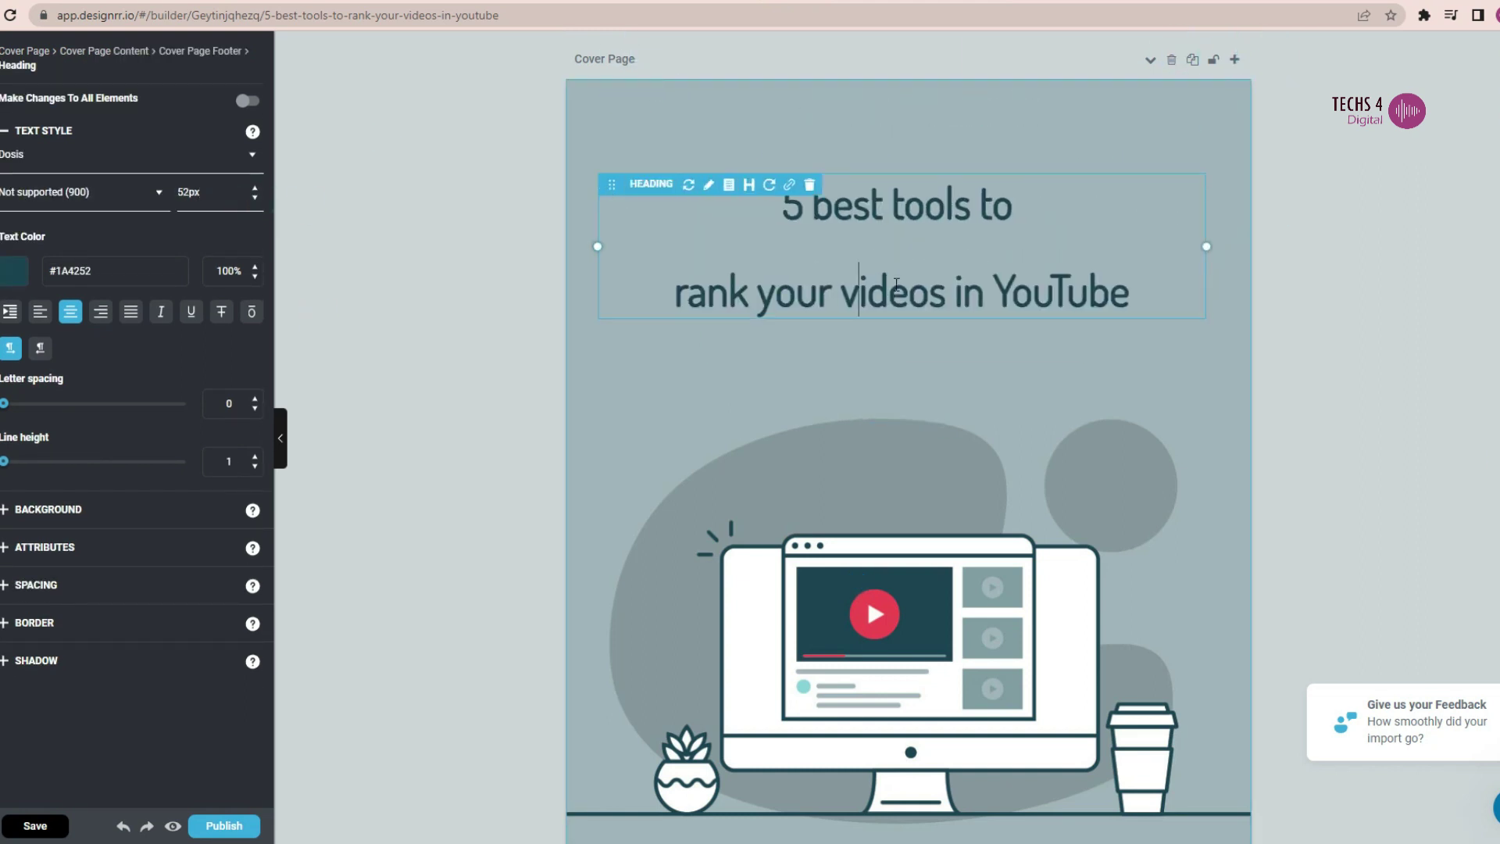
- Publish and export the YouTube tools ebook, then start an Import from Word DOCX
{"action": "left_click", "coordinate": [224, 826]}
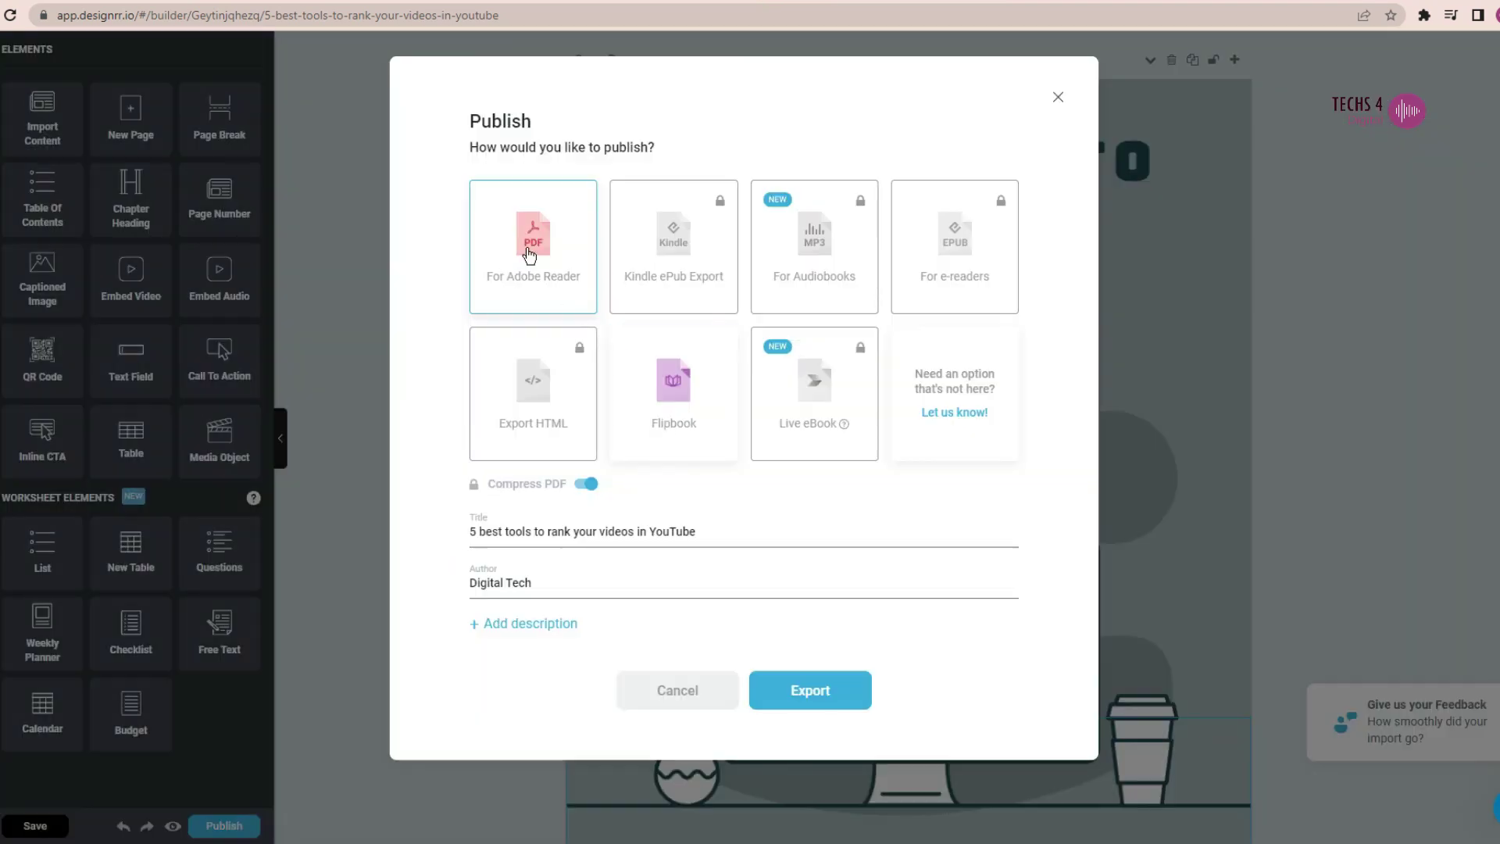
{"action": "left_click", "coordinate": [803, 692]}
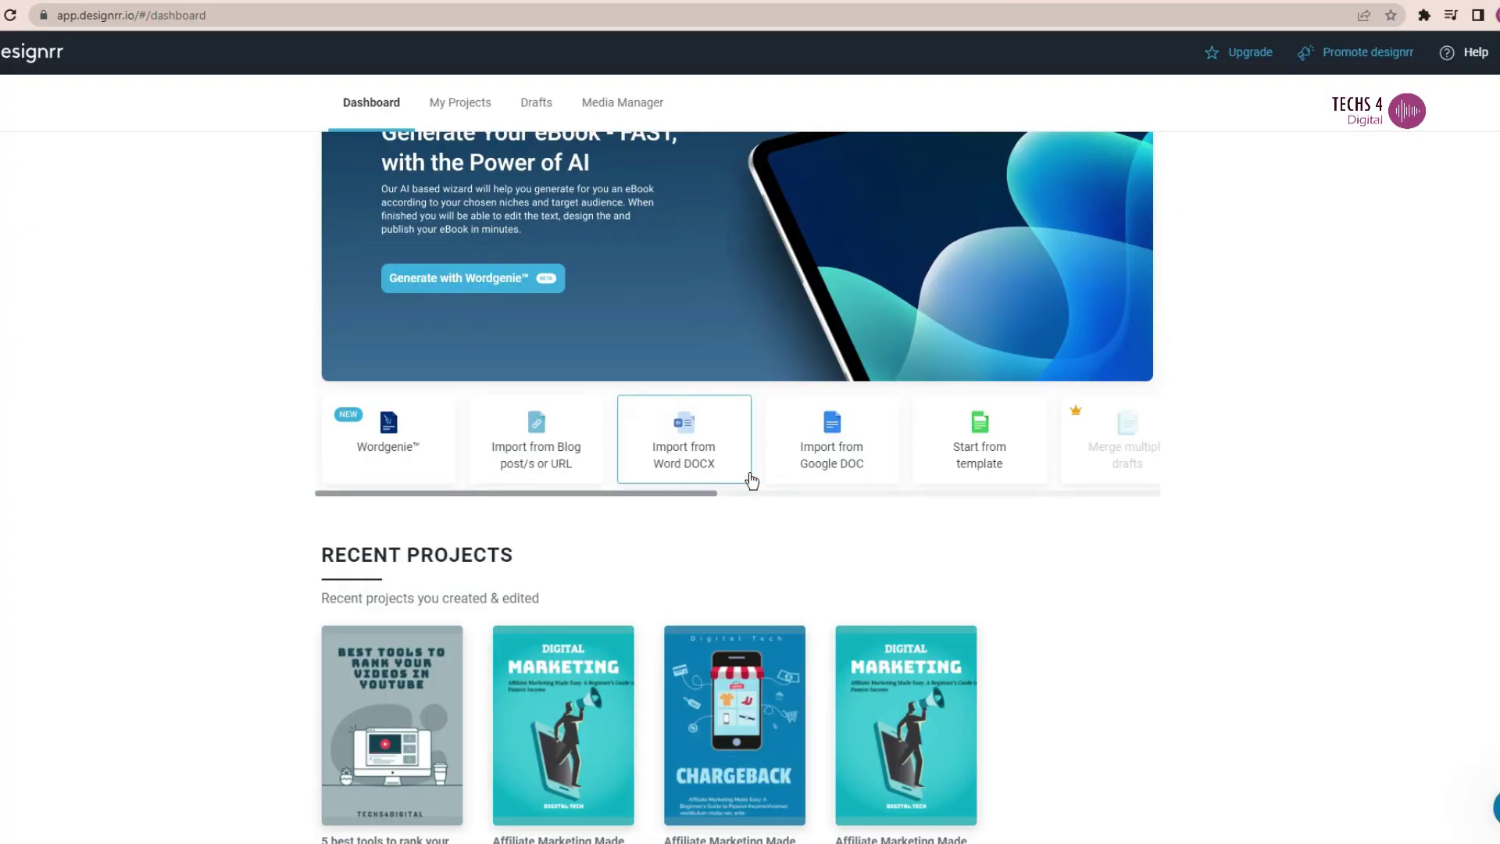
{"action": "left_click", "coordinate": [748, 478]}
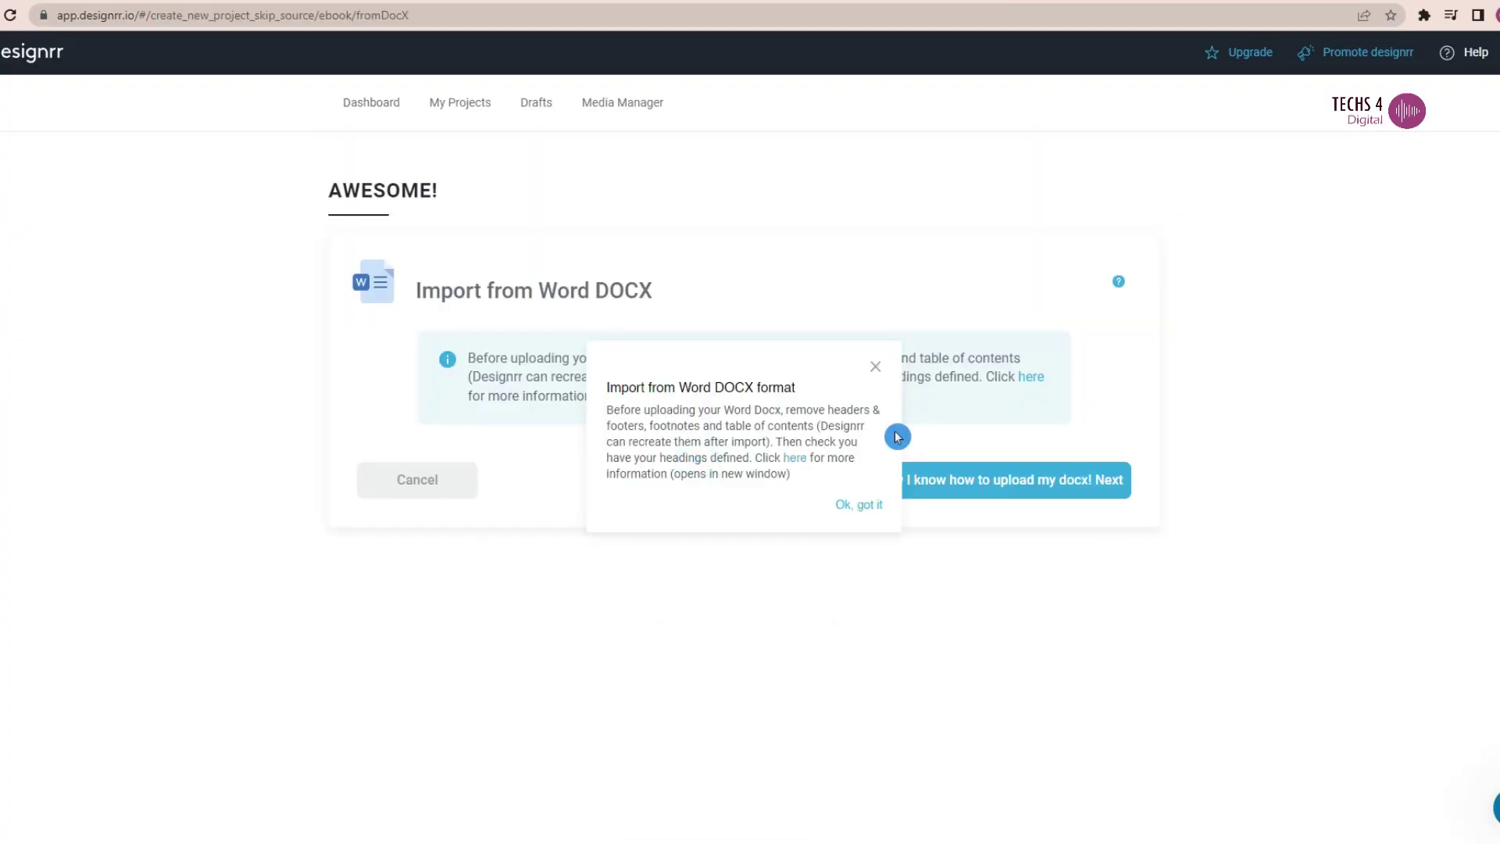
- Dismiss the DOCX formatting tips and continue past the upload guidance
{"action": "left_click", "coordinate": [875, 367]}
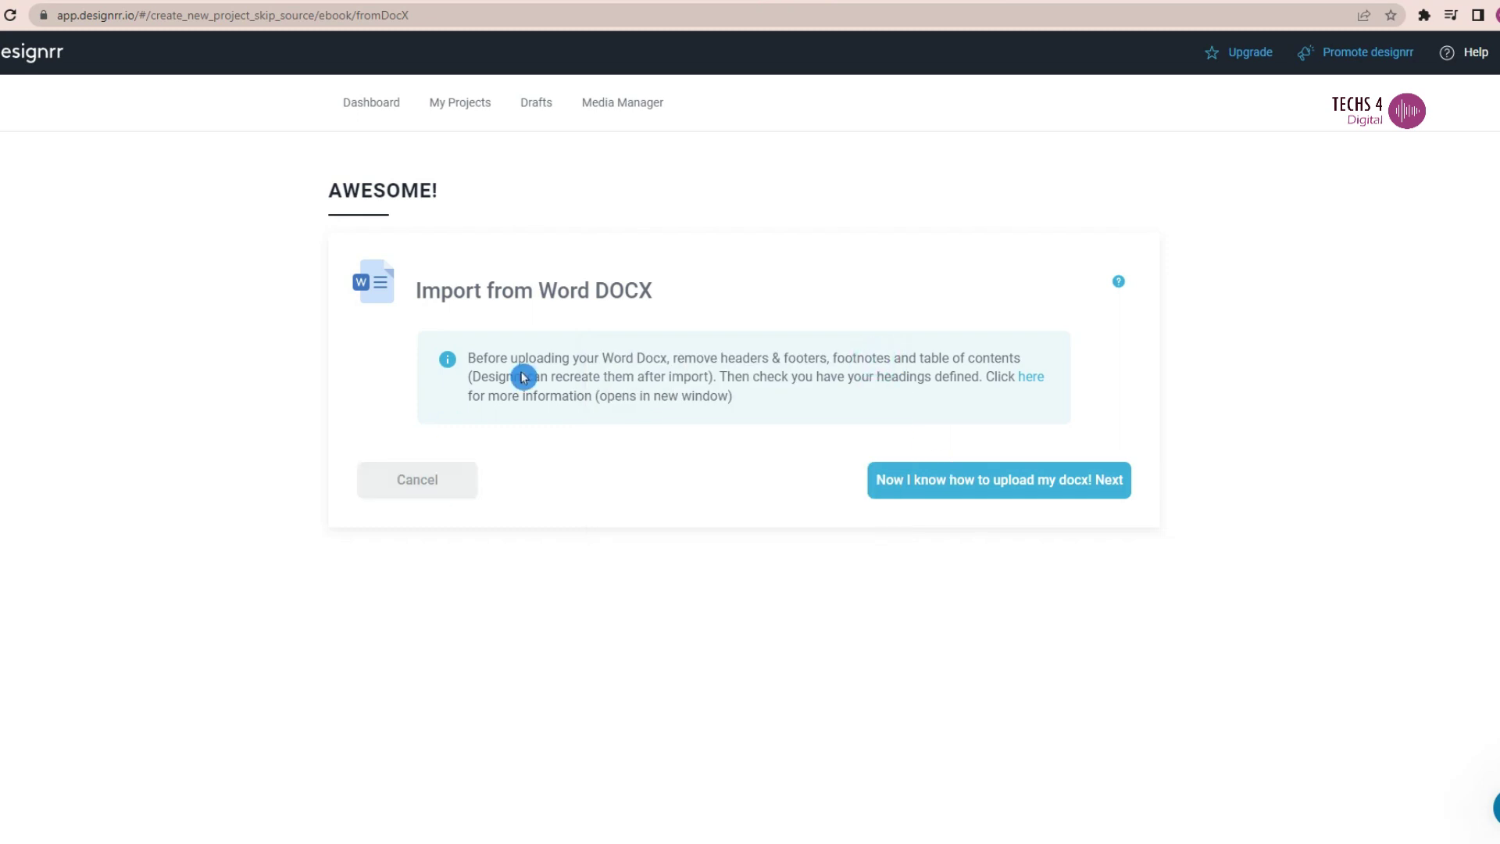
{"action": "left_click", "coordinate": [979, 491]}
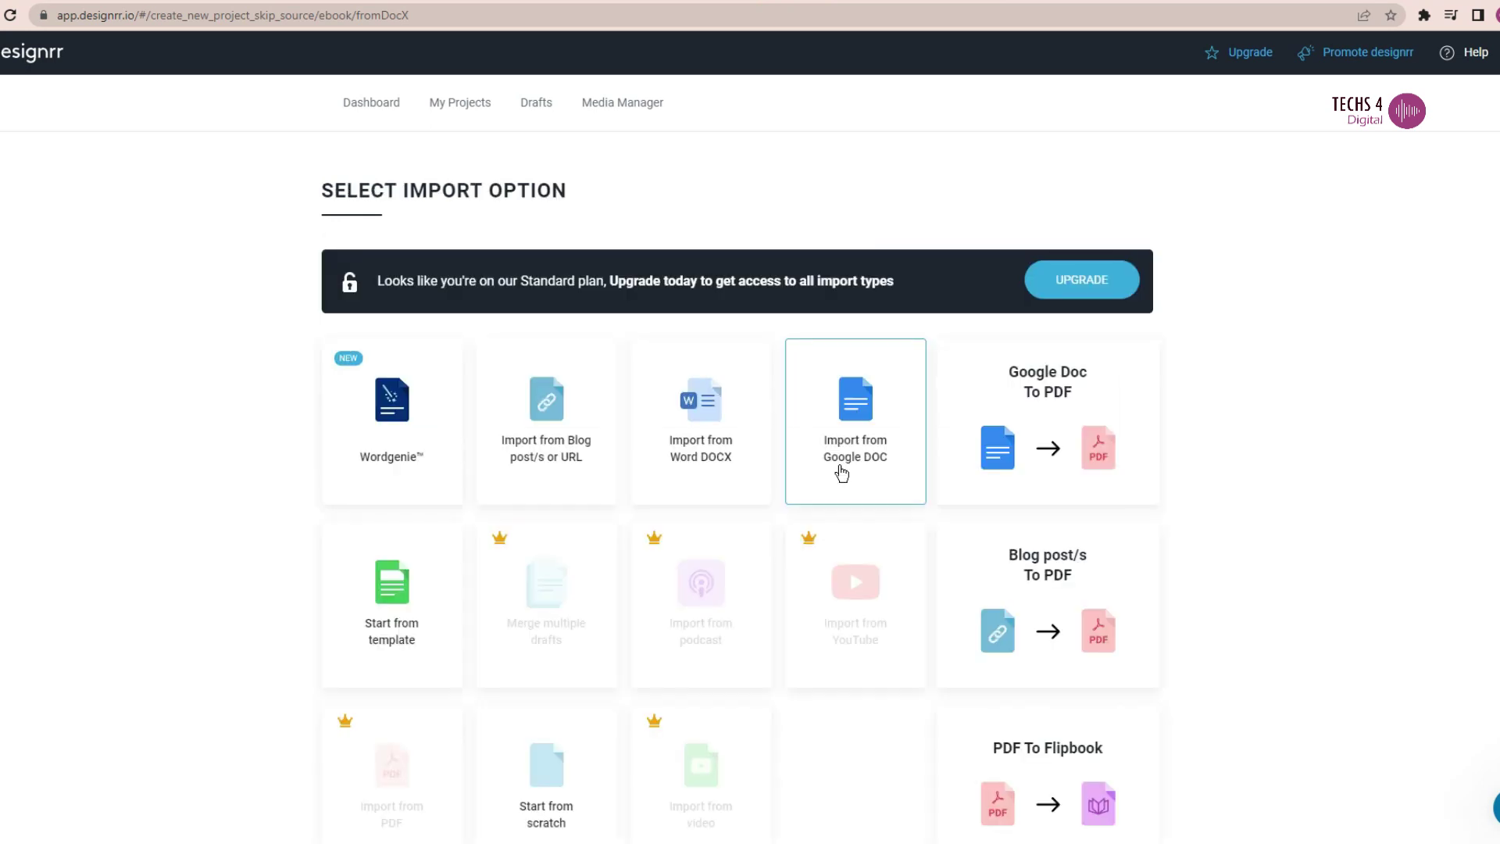
- Choose Import from Google DOC, close the help video, and focus the document URL field
{"action": "left_click", "coordinate": [841, 472]}
{"action": "left_click", "coordinate": [877, 288]}
{"action": "left_click", "coordinate": [714, 349]}
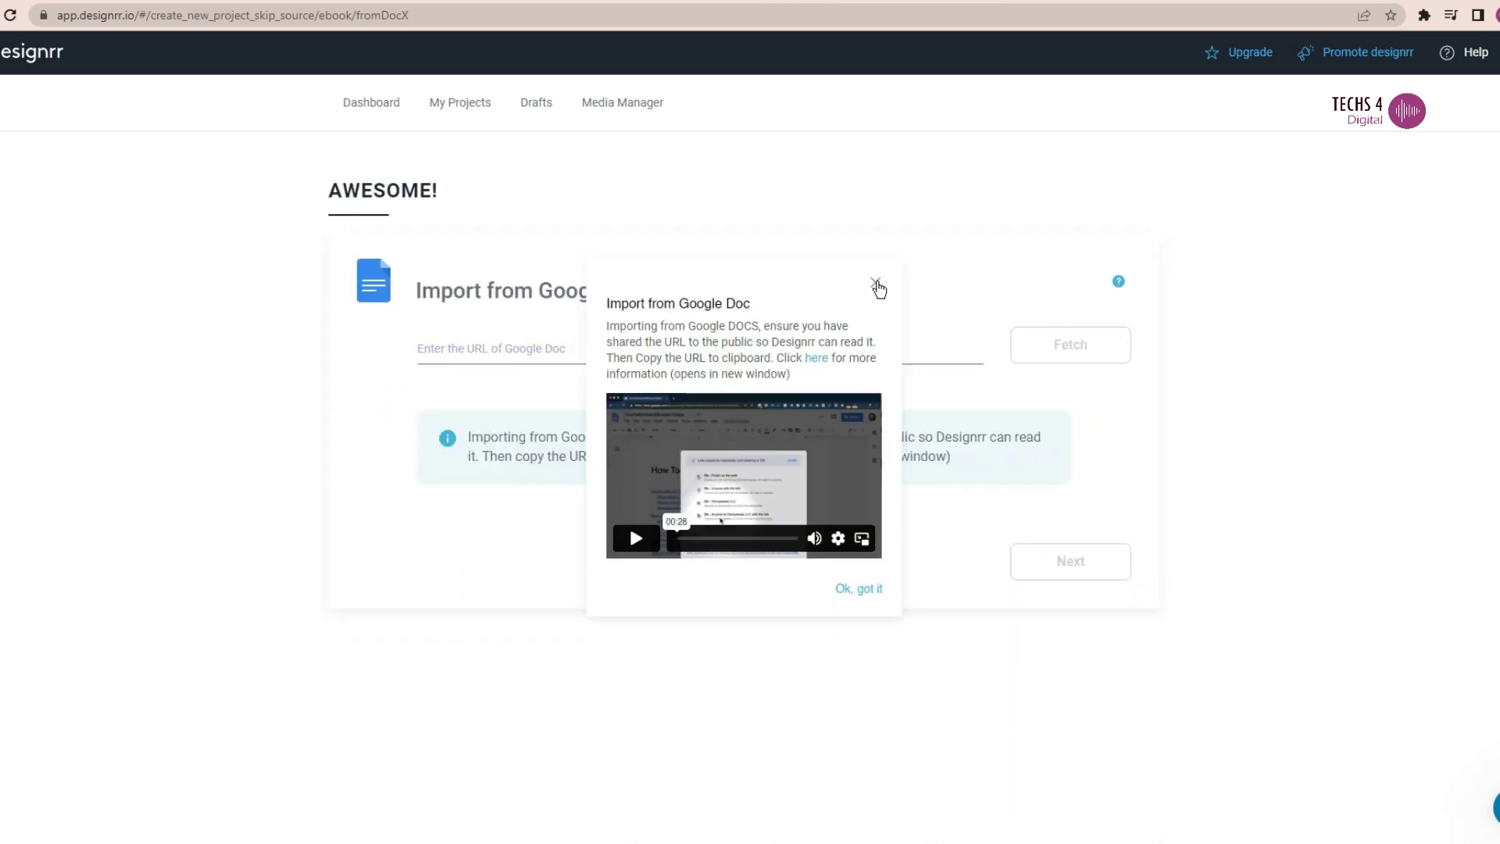
{"action": "left_click", "coordinate": [877, 288]}
{"action": "left_click", "coordinate": [720, 351]}
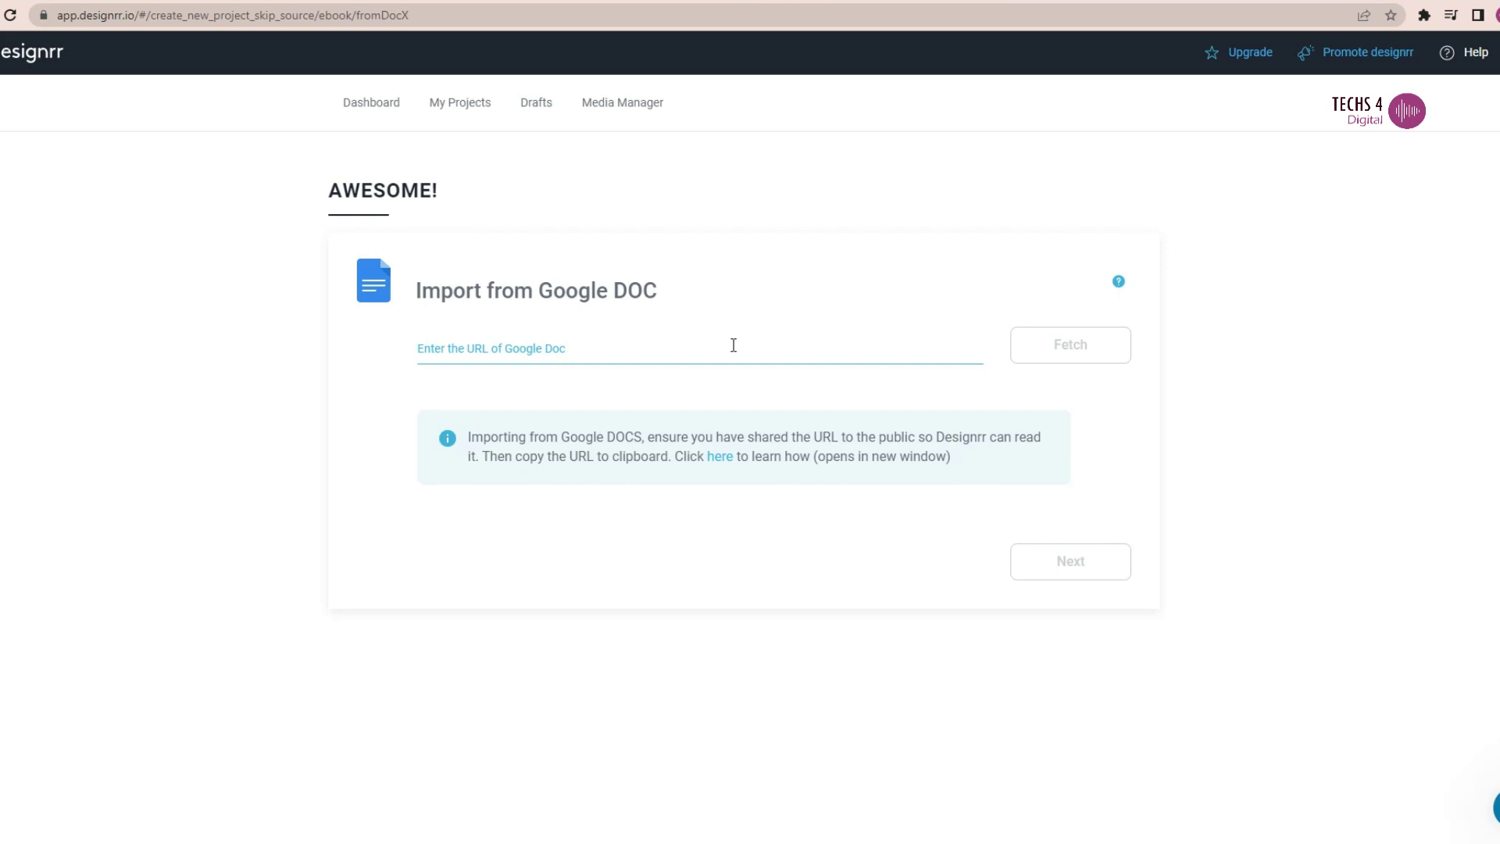
- Open the Share dialog for the 'Affiliate Marketing for beginners' Google Doc
{"action": "left_click", "coordinate": [751, 514]}
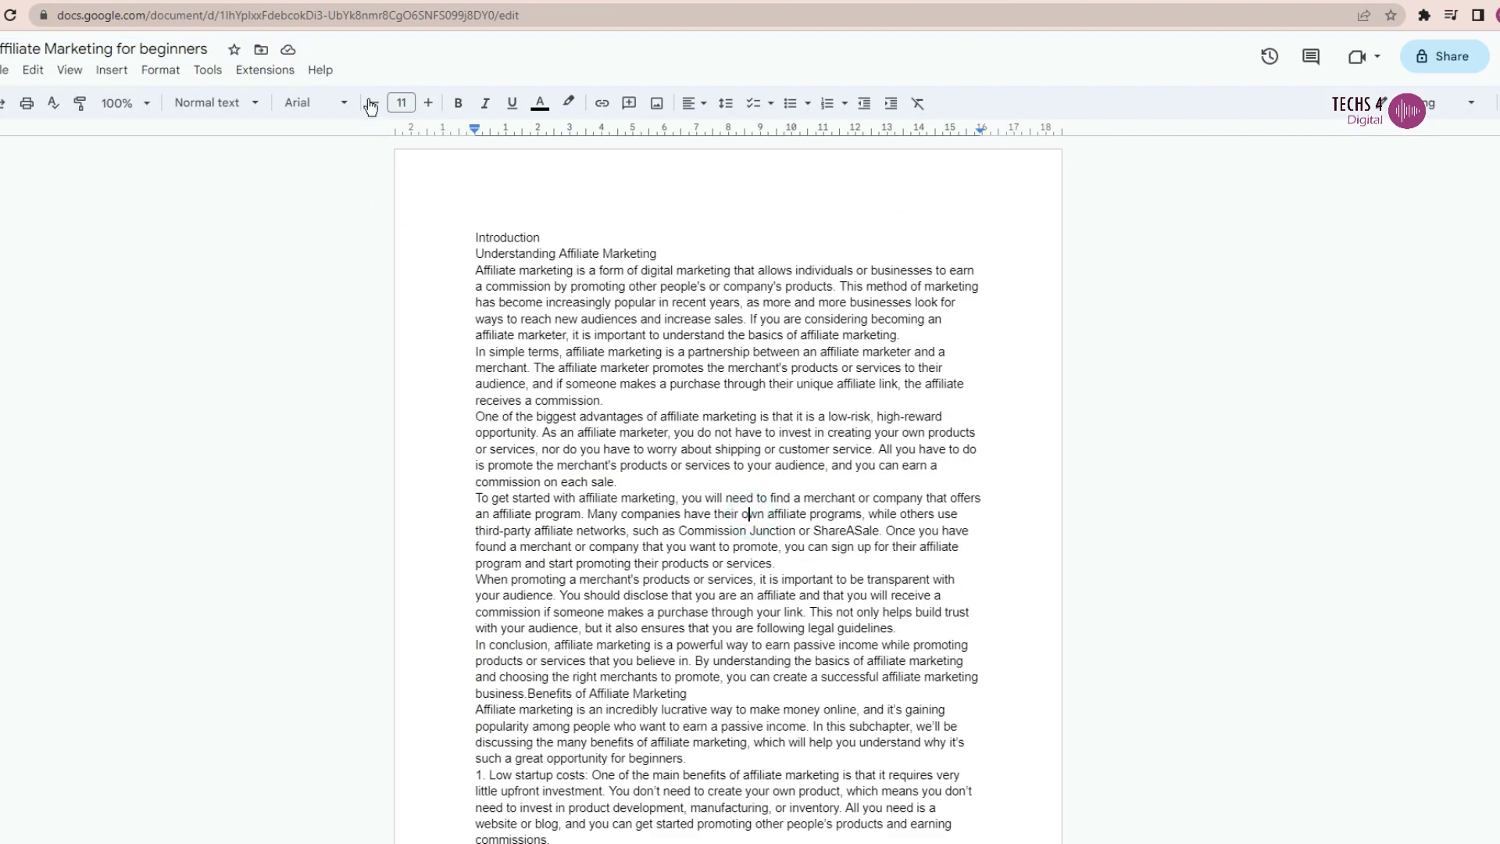
{"action": "left_click", "coordinate": [1430, 75]}
{"action": "left_click", "coordinate": [987, 400]}
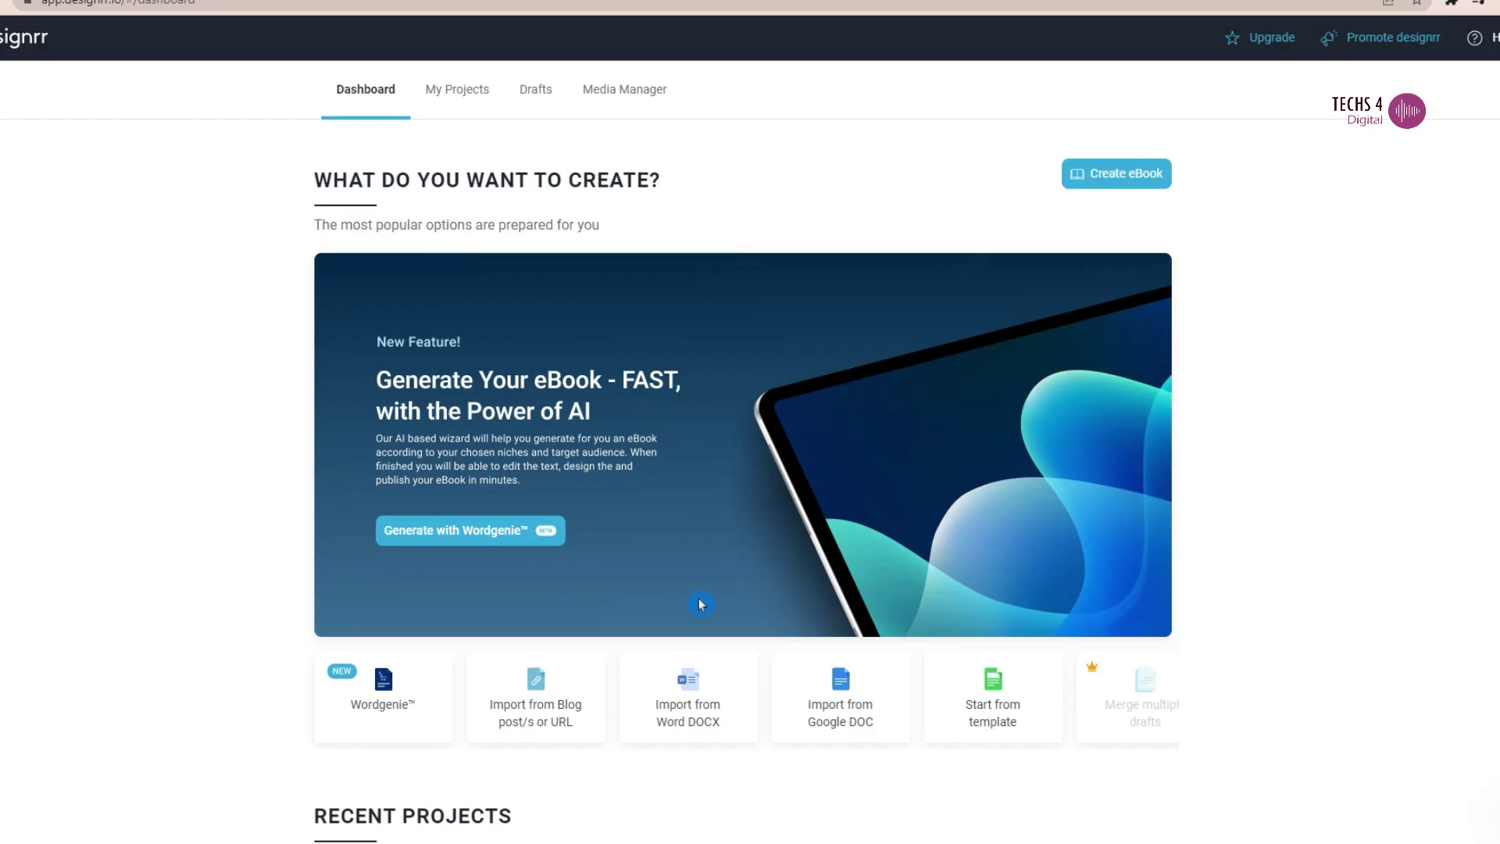
- List every saved ebook under My Projects, including the Google Docs import
{"action": "scroll", "coordinate": [701, 604], "scroll_direction": "down", "scroll_amount": 5}
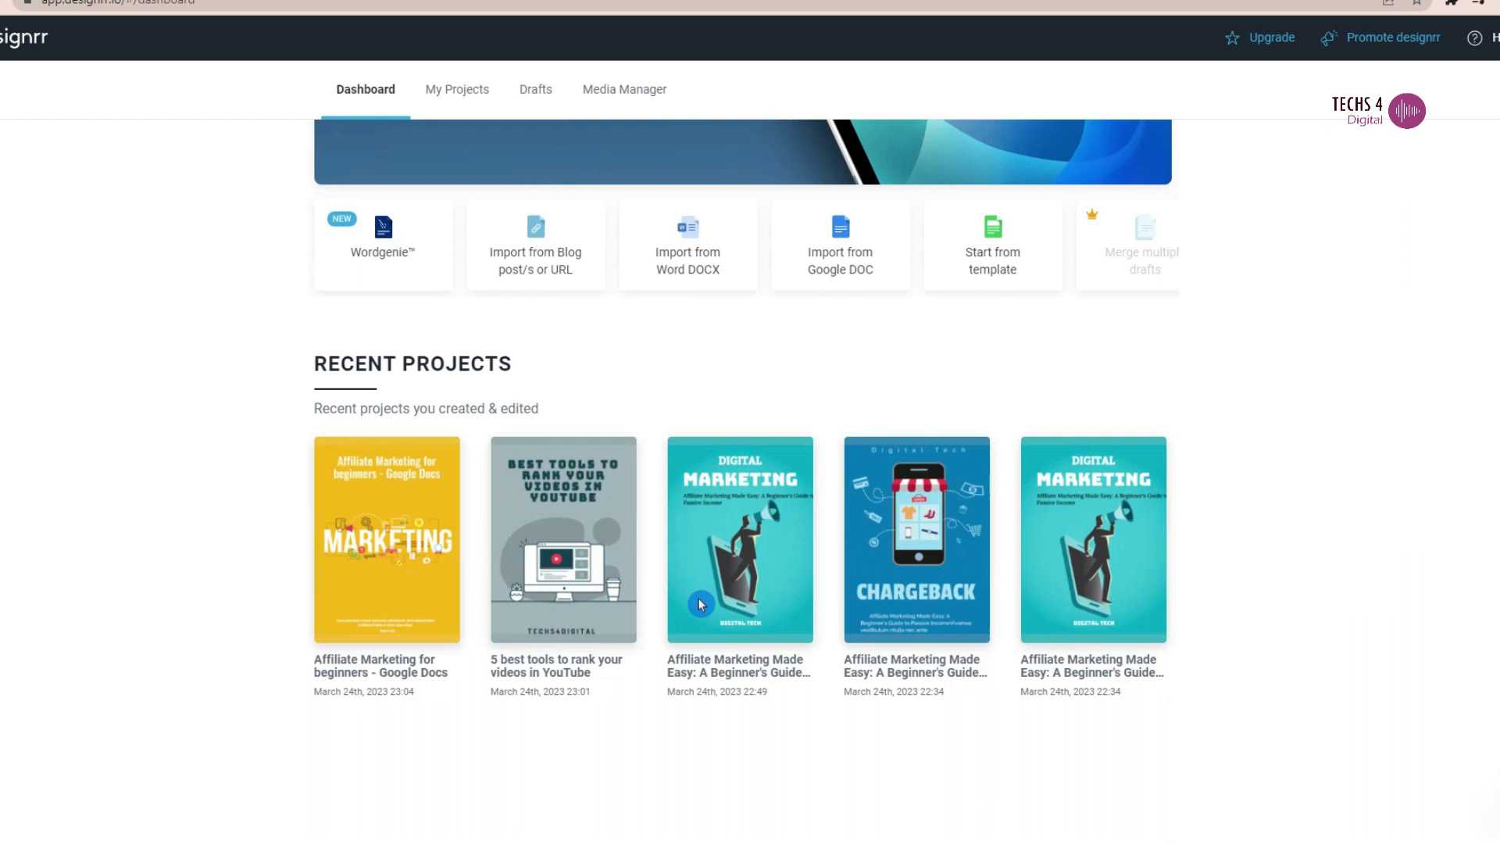
{"action": "scroll", "coordinate": [701, 604], "scroll_direction": "up", "scroll_amount": 5}
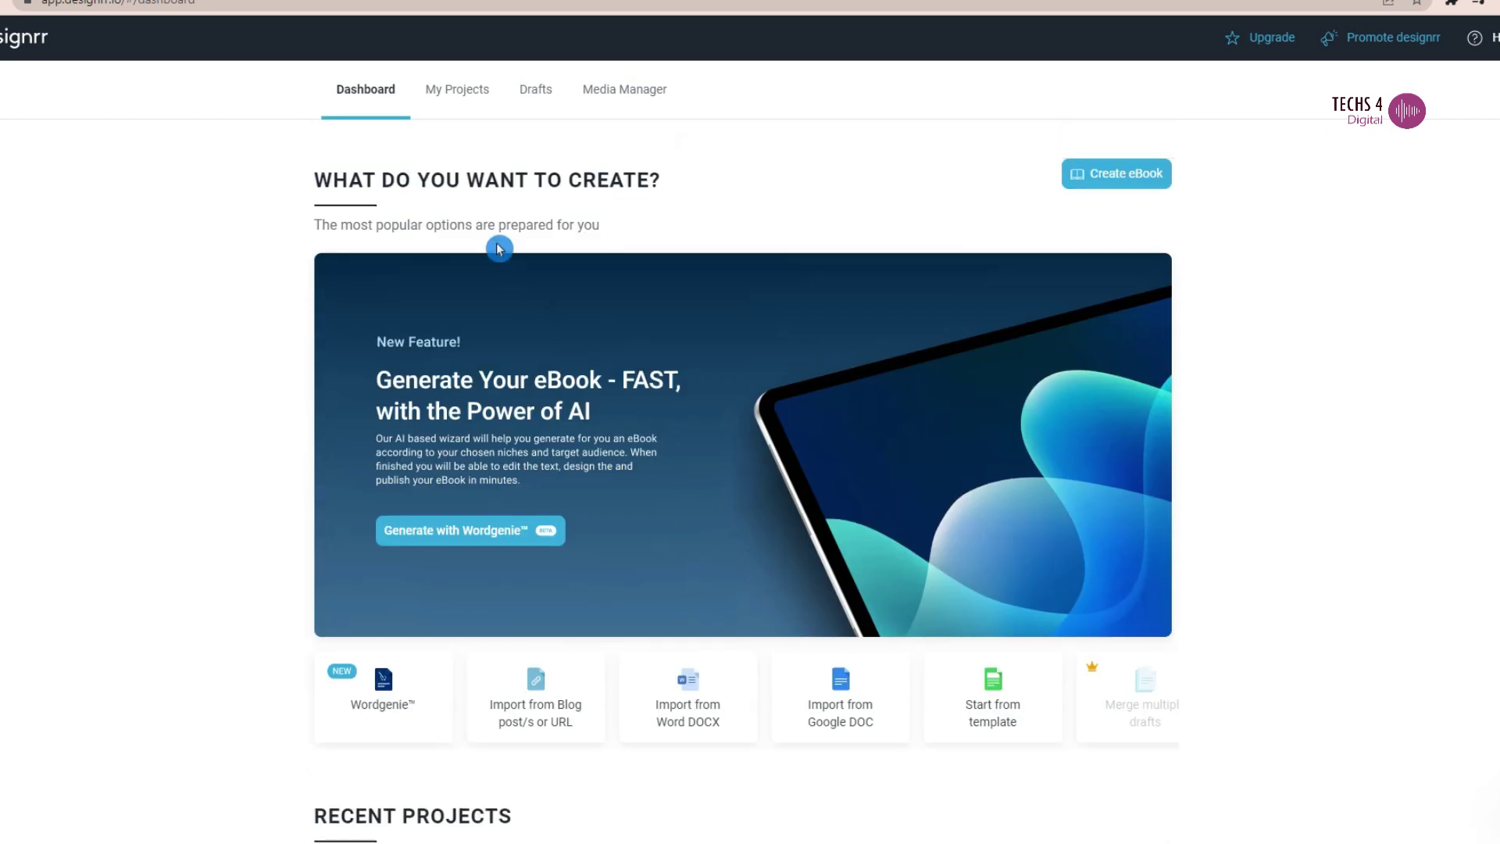
{"action": "left_click", "coordinate": [454, 90]}
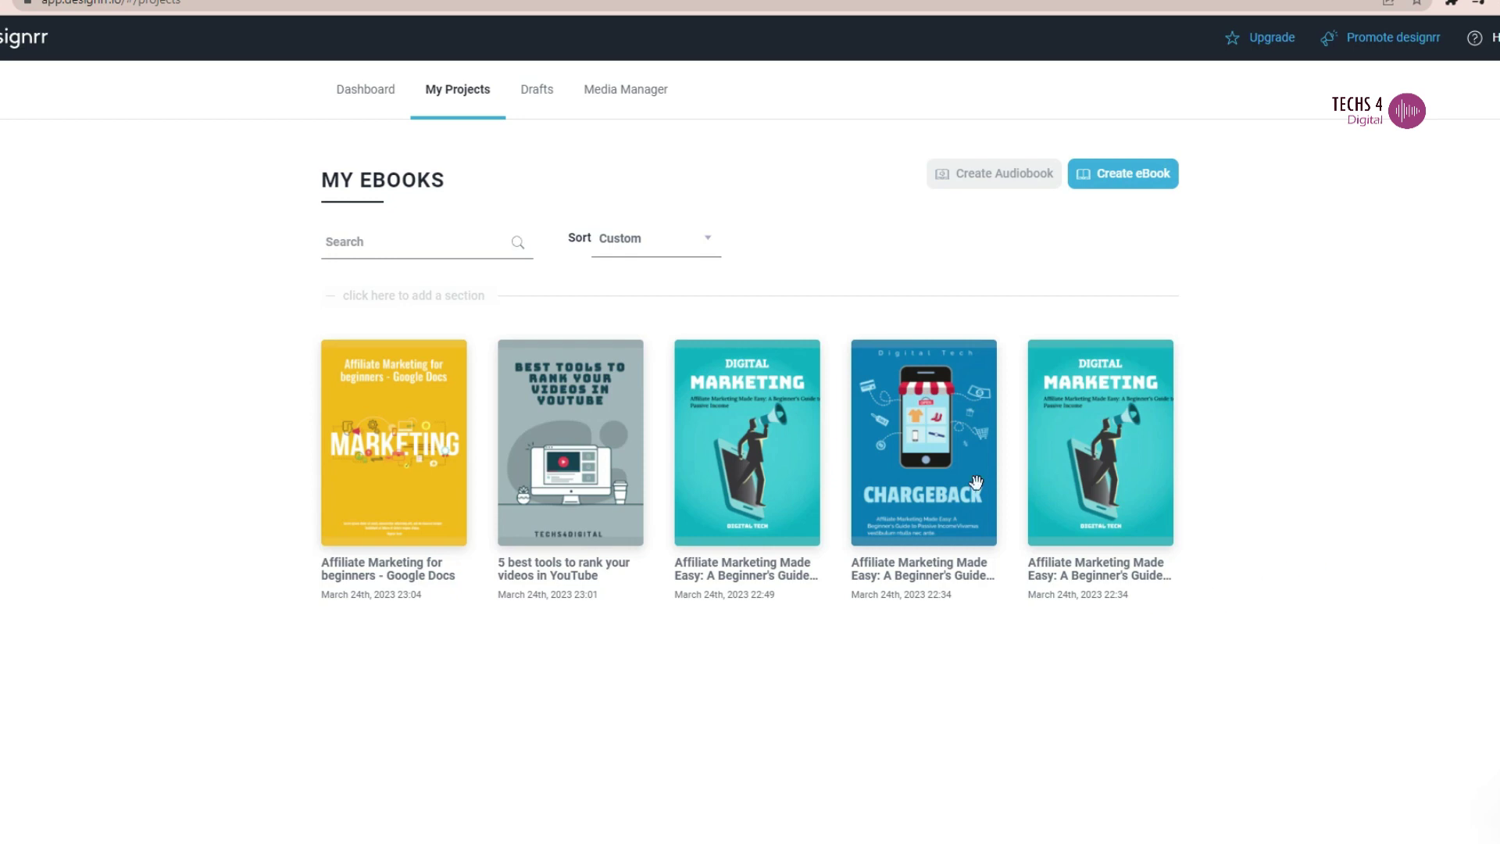
{"action": "mouse_move", "coordinate": [1075, 445]}
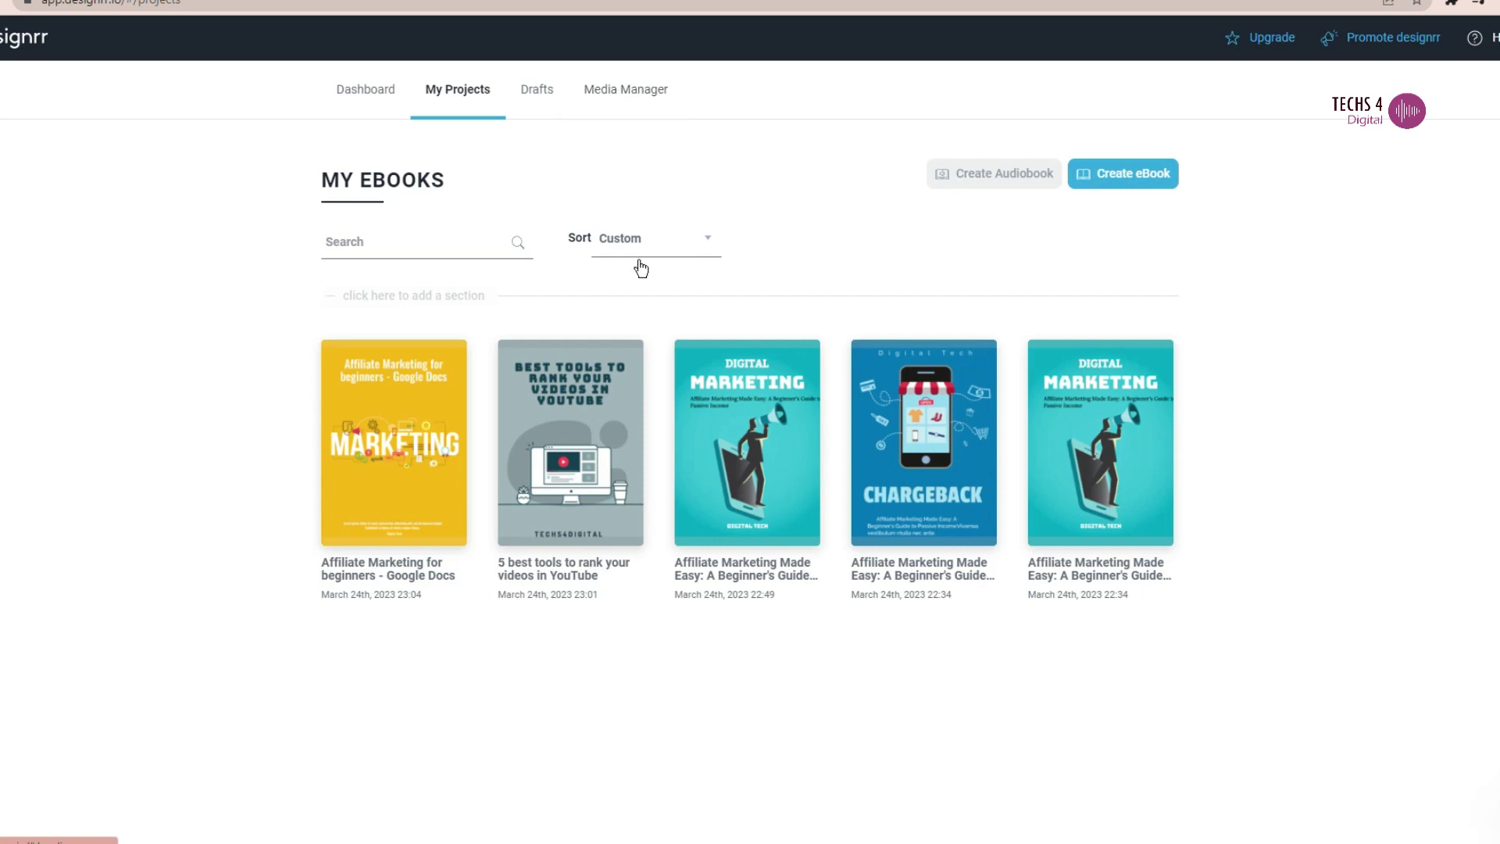
{"action": "mouse_move", "coordinate": [716, 438]}
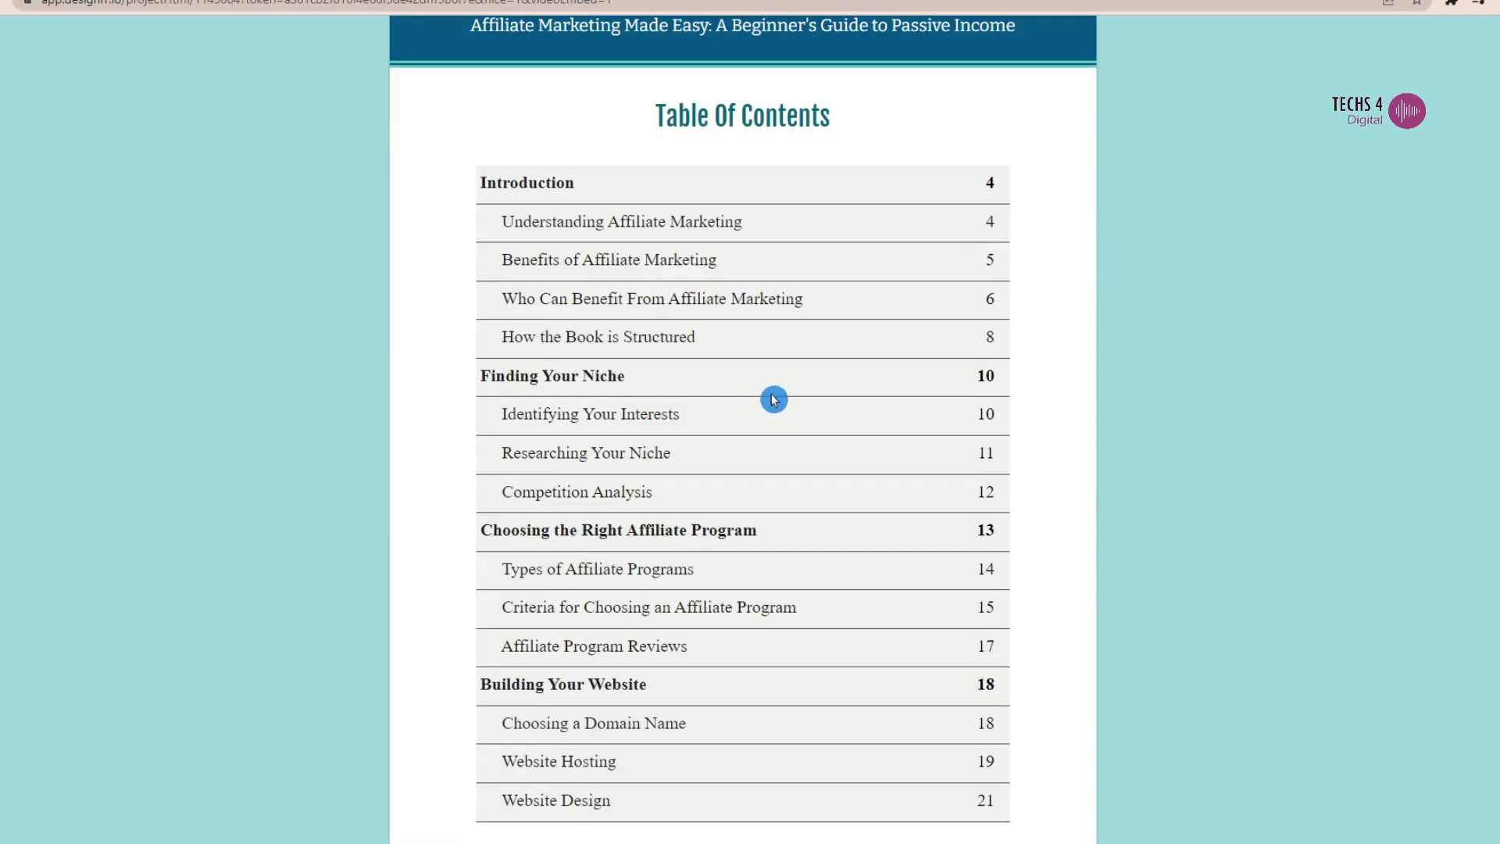
- Close the 'Affiliate Marketing Made Easy' preview and scroll the dashboard to Recent Projects
{"action": "key", "text": "ctrl+w"}
{"action": "mouse_move", "coordinate": [765, 513]}
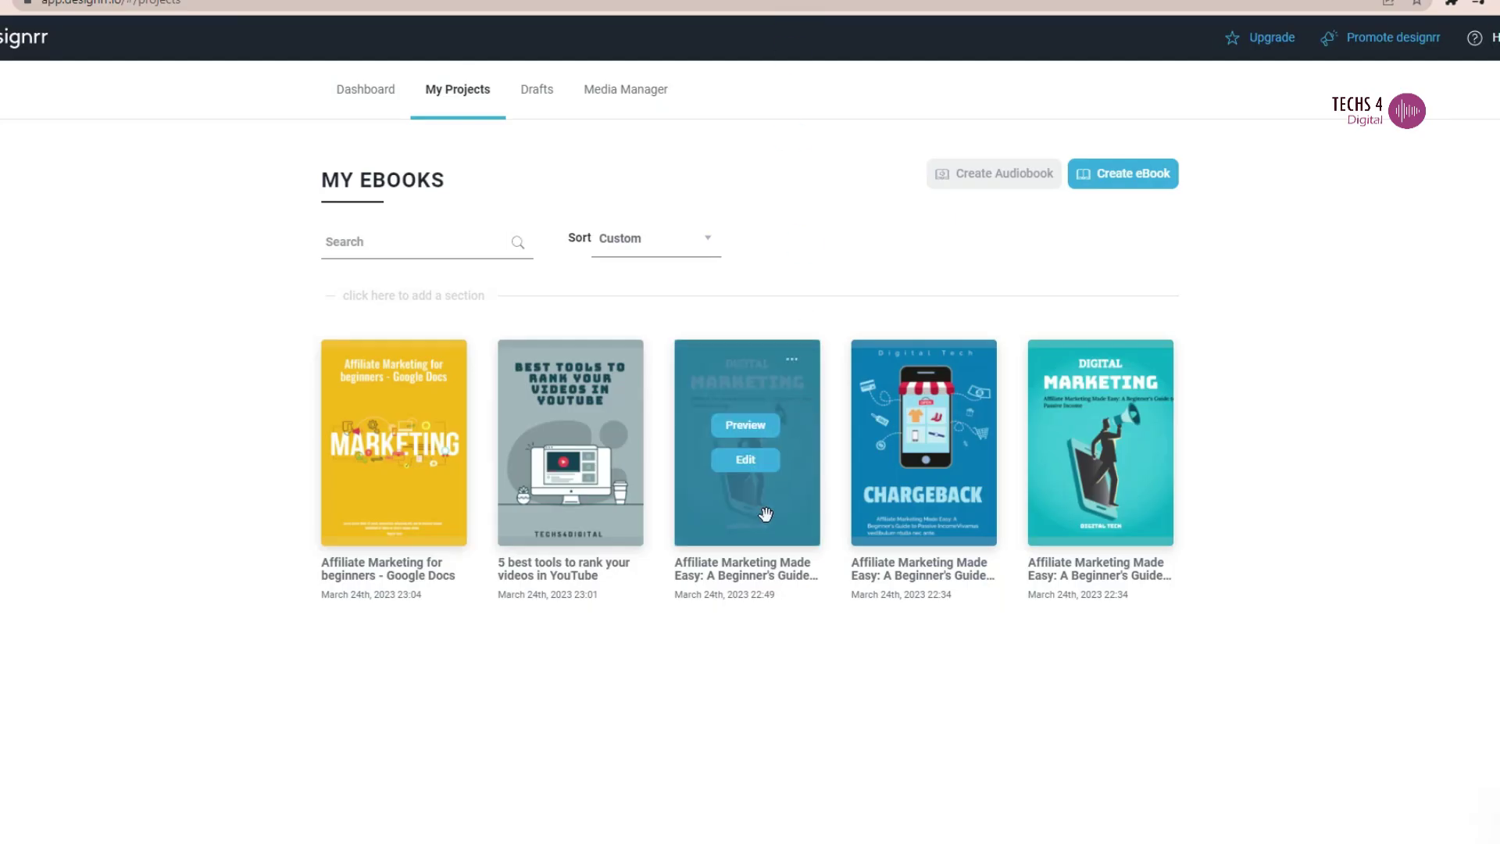
{"action": "left_click", "coordinate": [744, 469]}
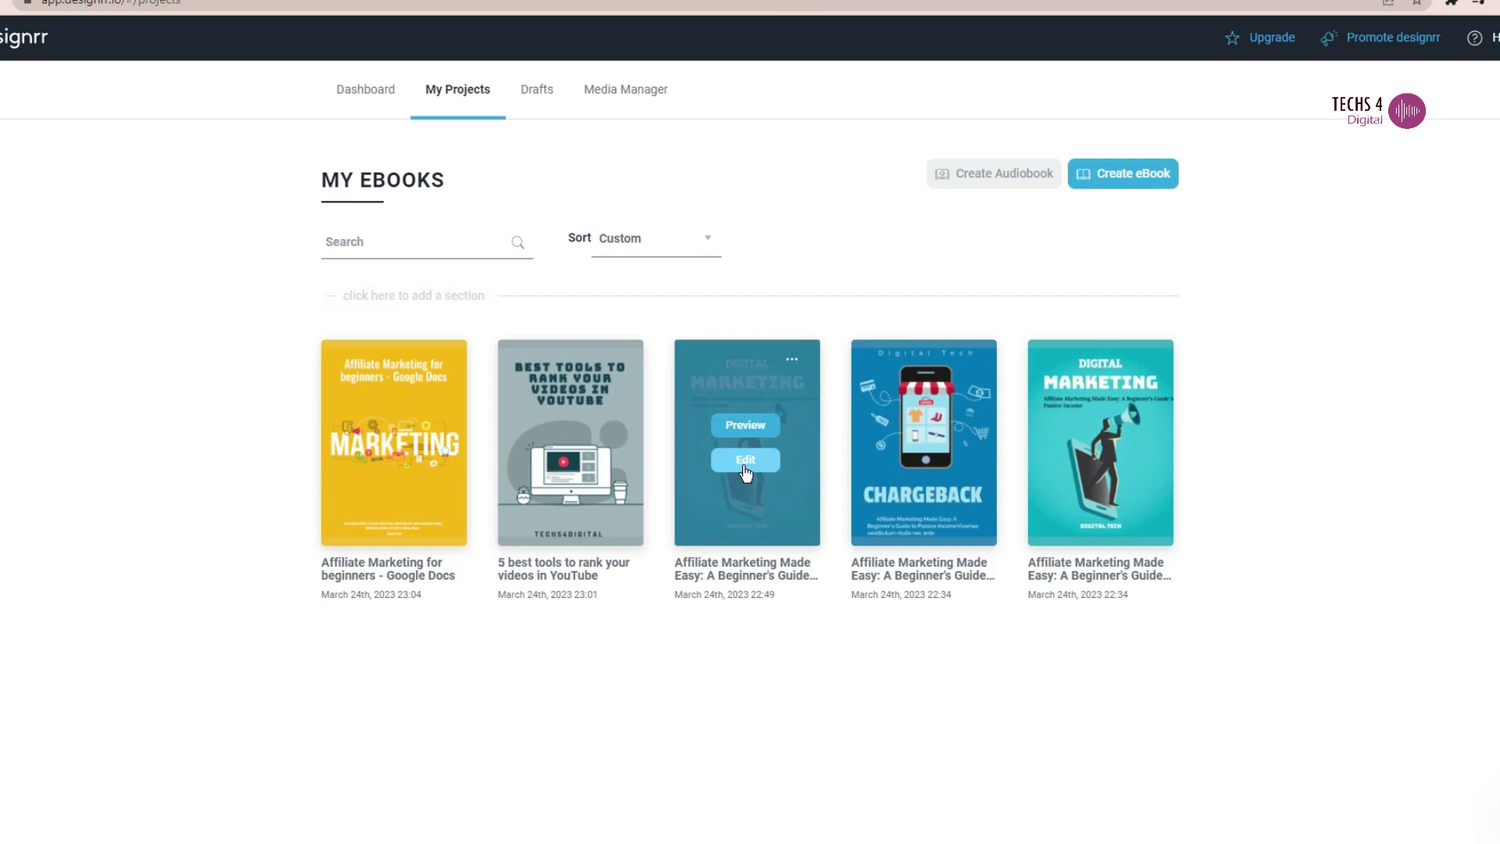
{"action": "left_click", "coordinate": [379, 104]}
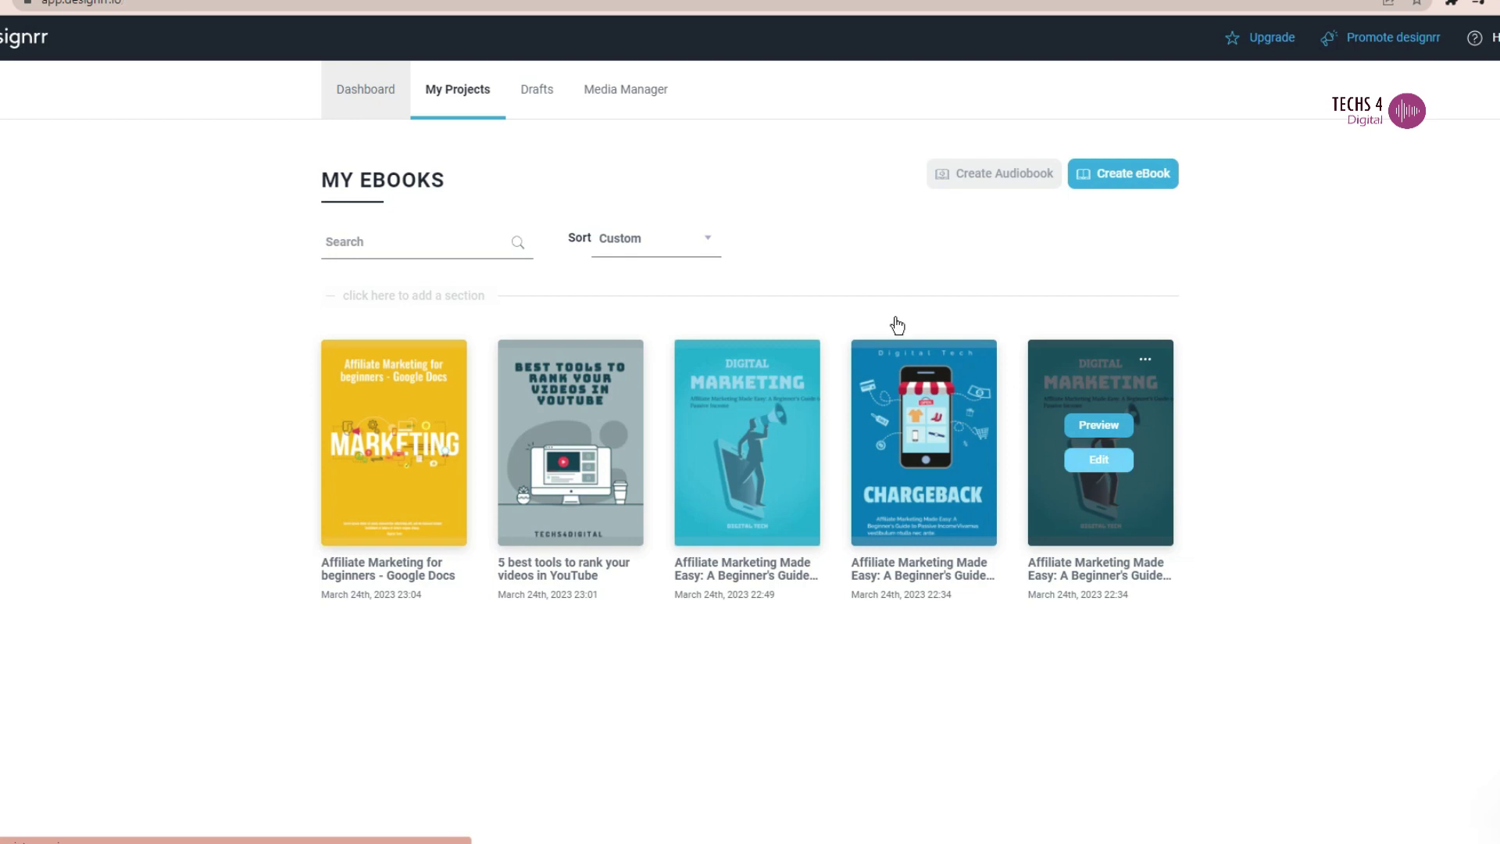
{"action": "scroll", "coordinate": [1237, 536], "scroll_direction": "down", "scroll_amount": 5}
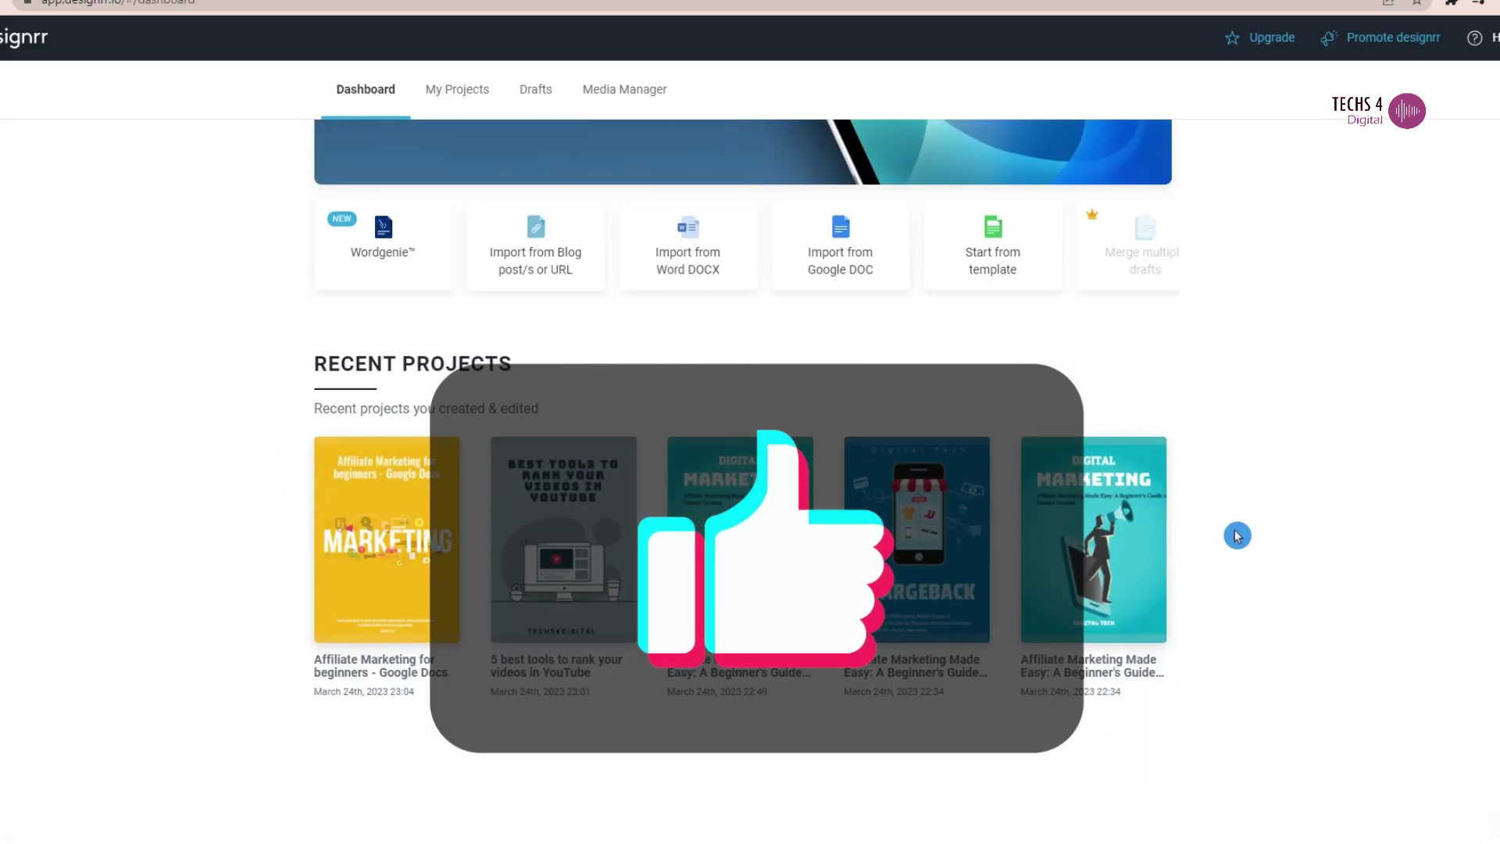